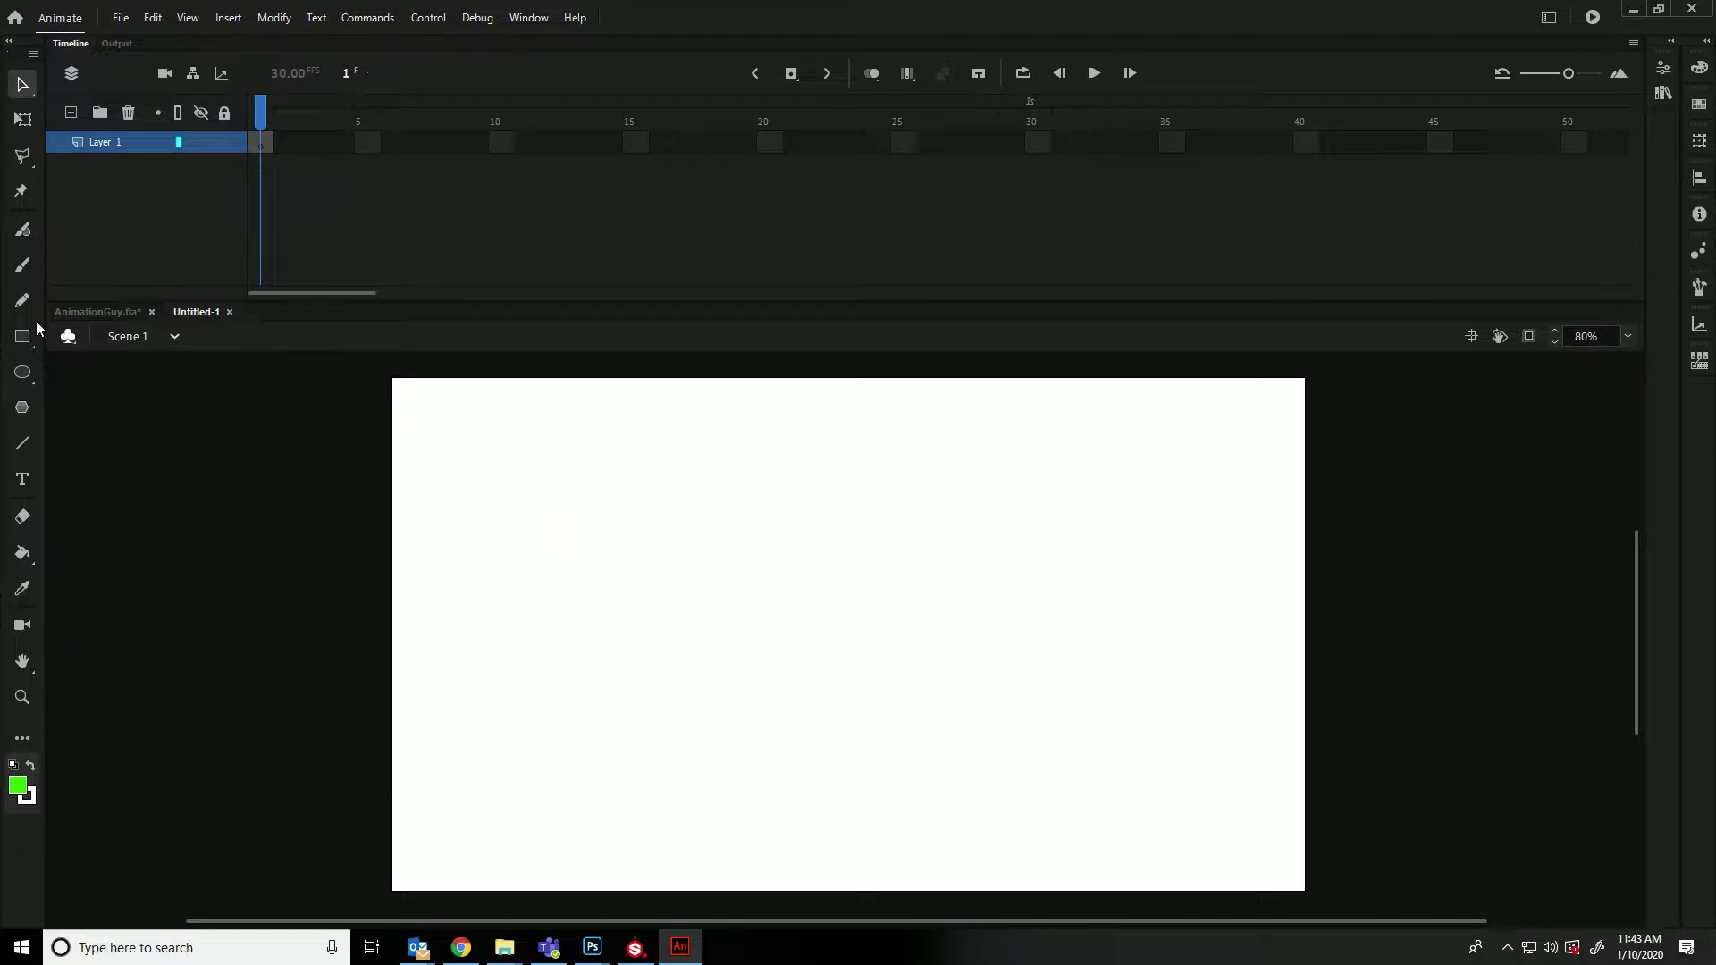
Activate the Brush tool and set its fill colour to pure blue
click(13, 270)
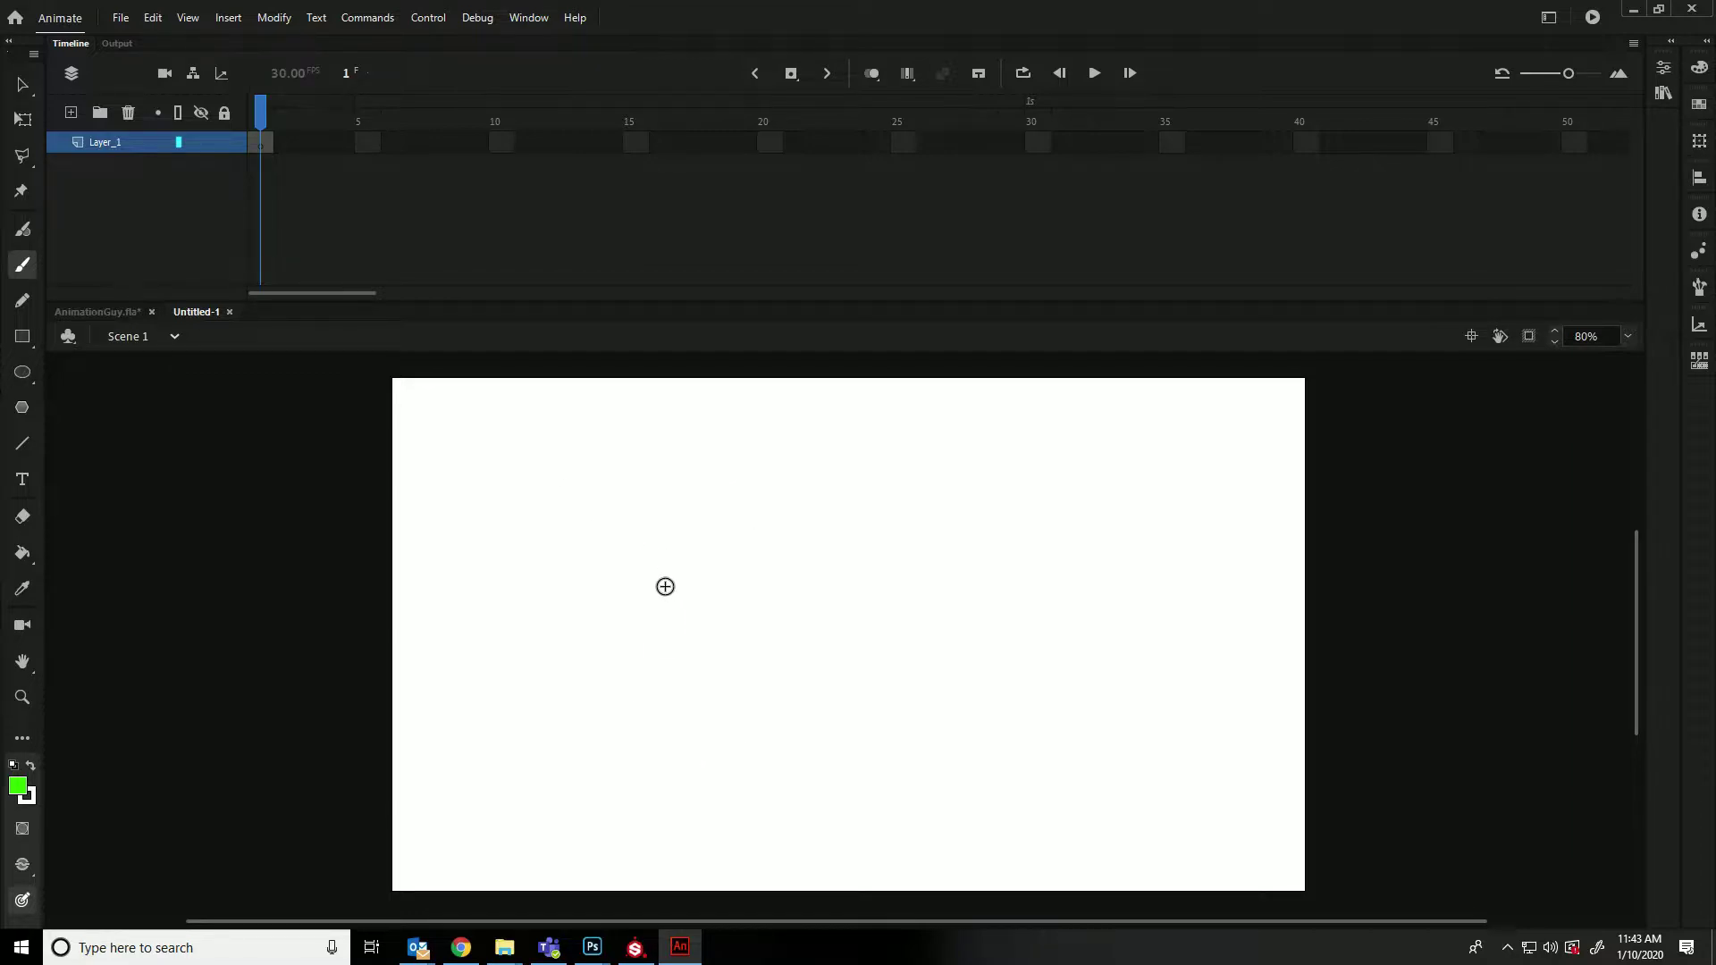
drag(636, 618, 630, 700)
key(ctrl+z)
click(25, 788)
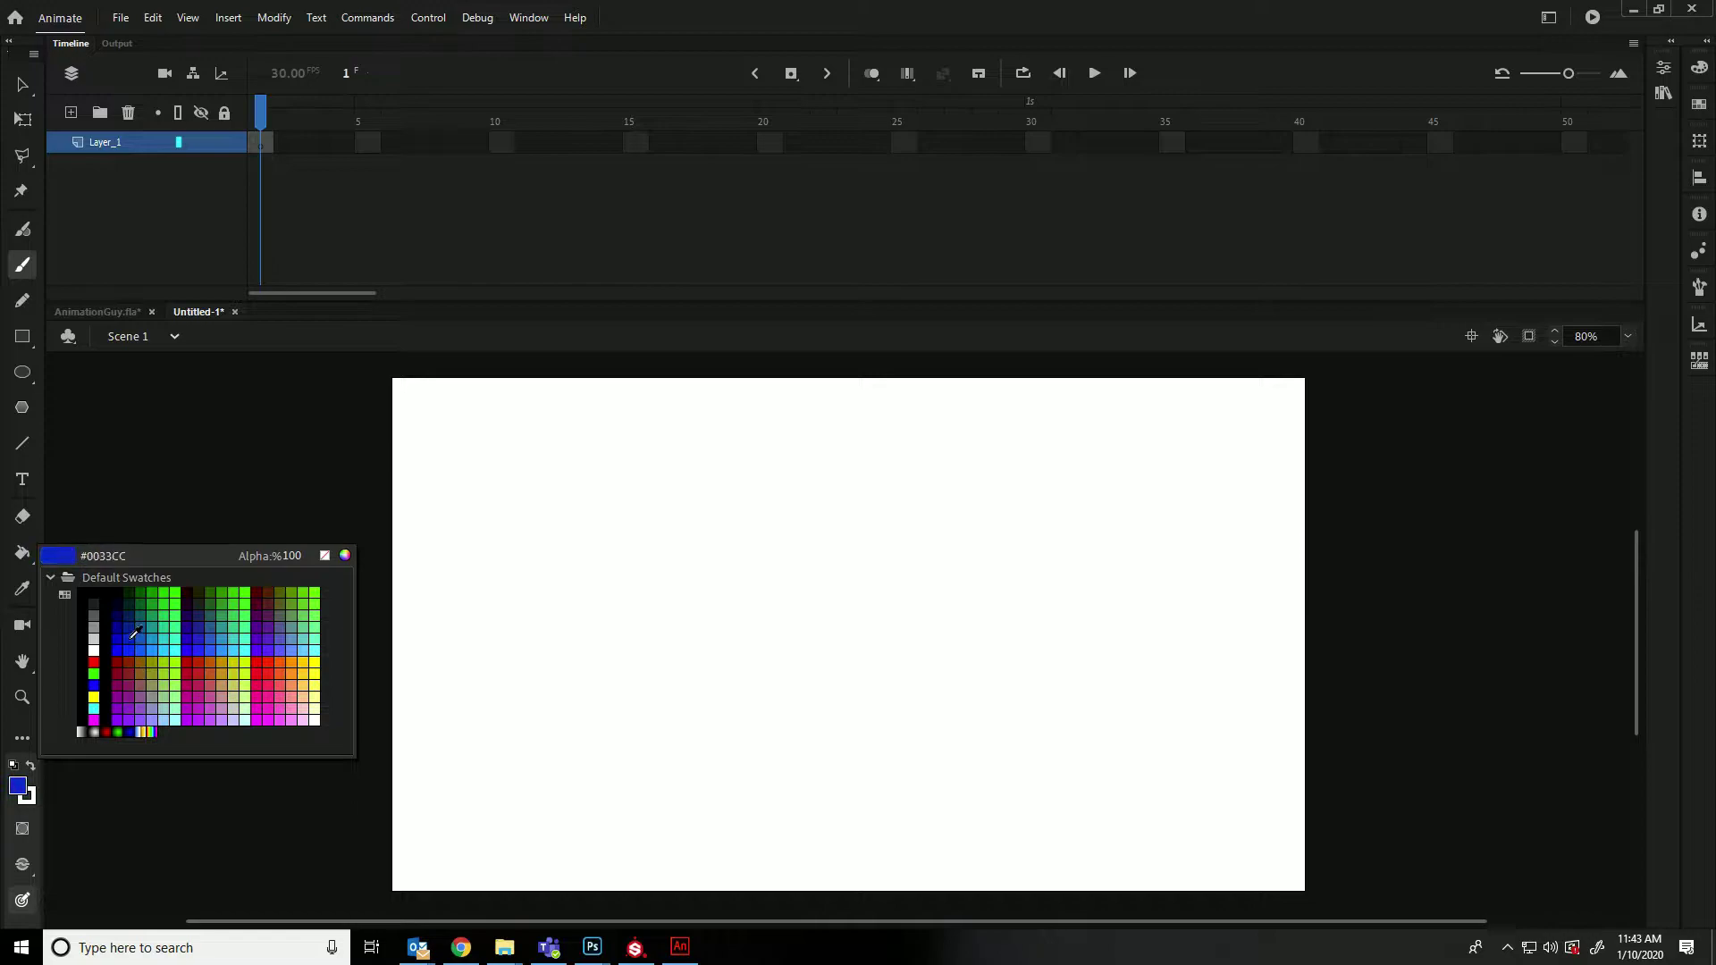
click(94, 684)
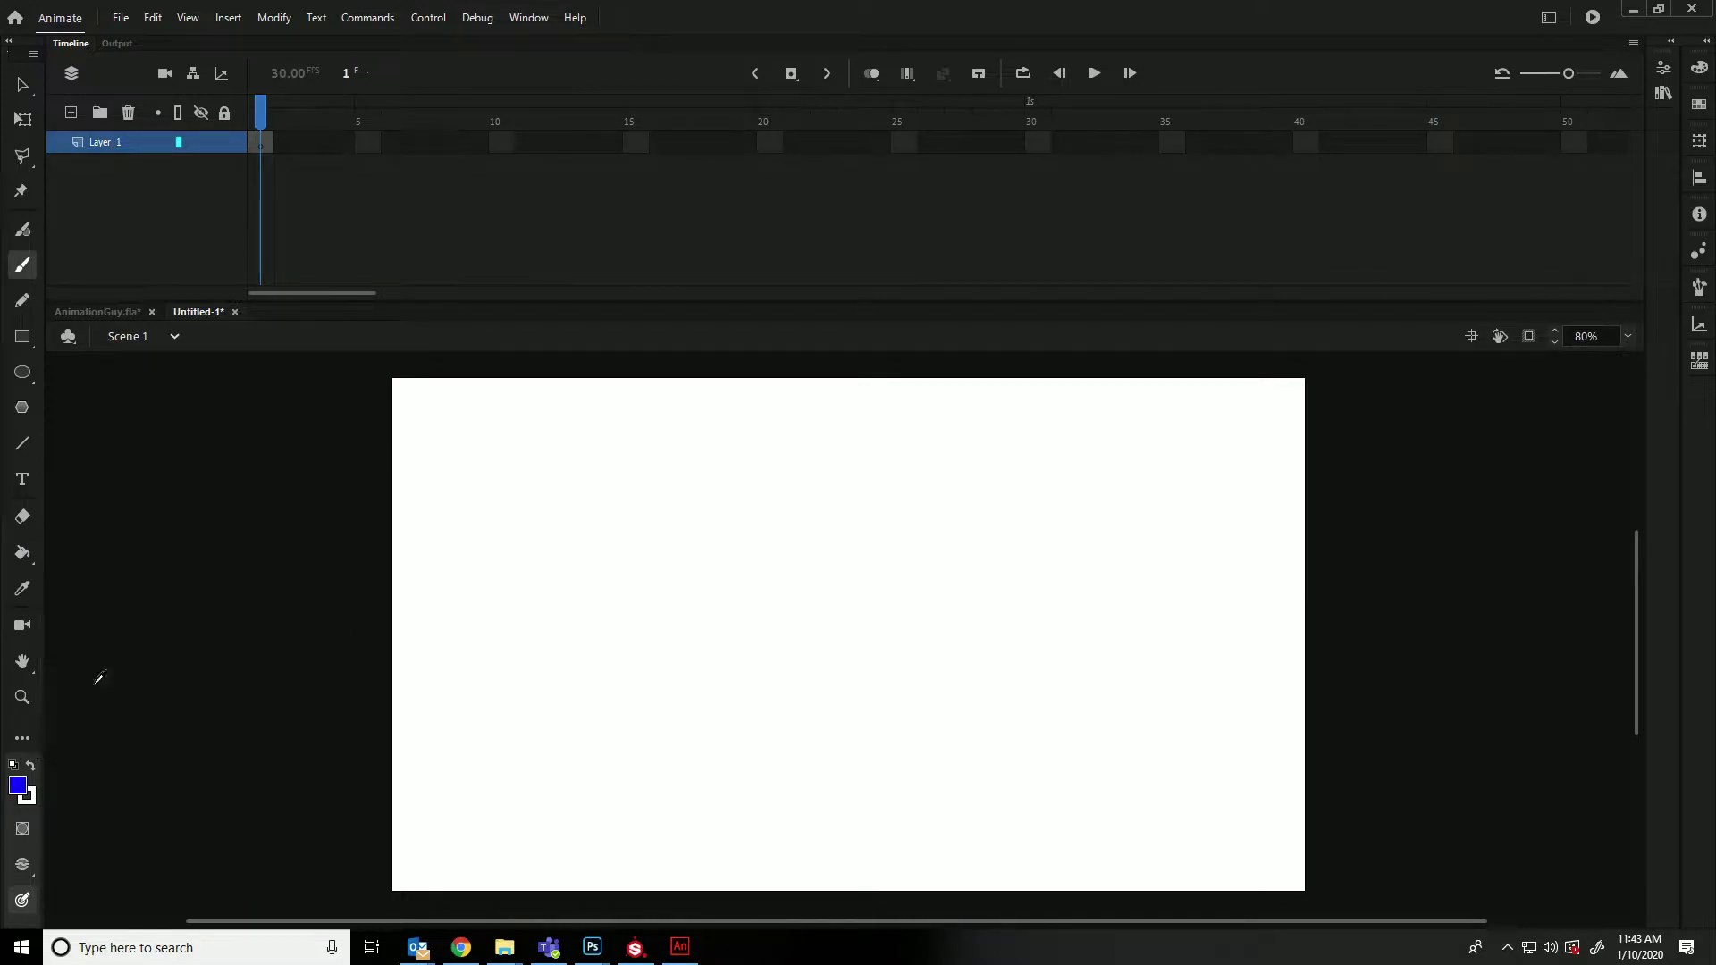
mouse_move(565, 555)
mouse_down()
mouse_move(582, 570)
mouse_move(583, 672)
mouse_up()
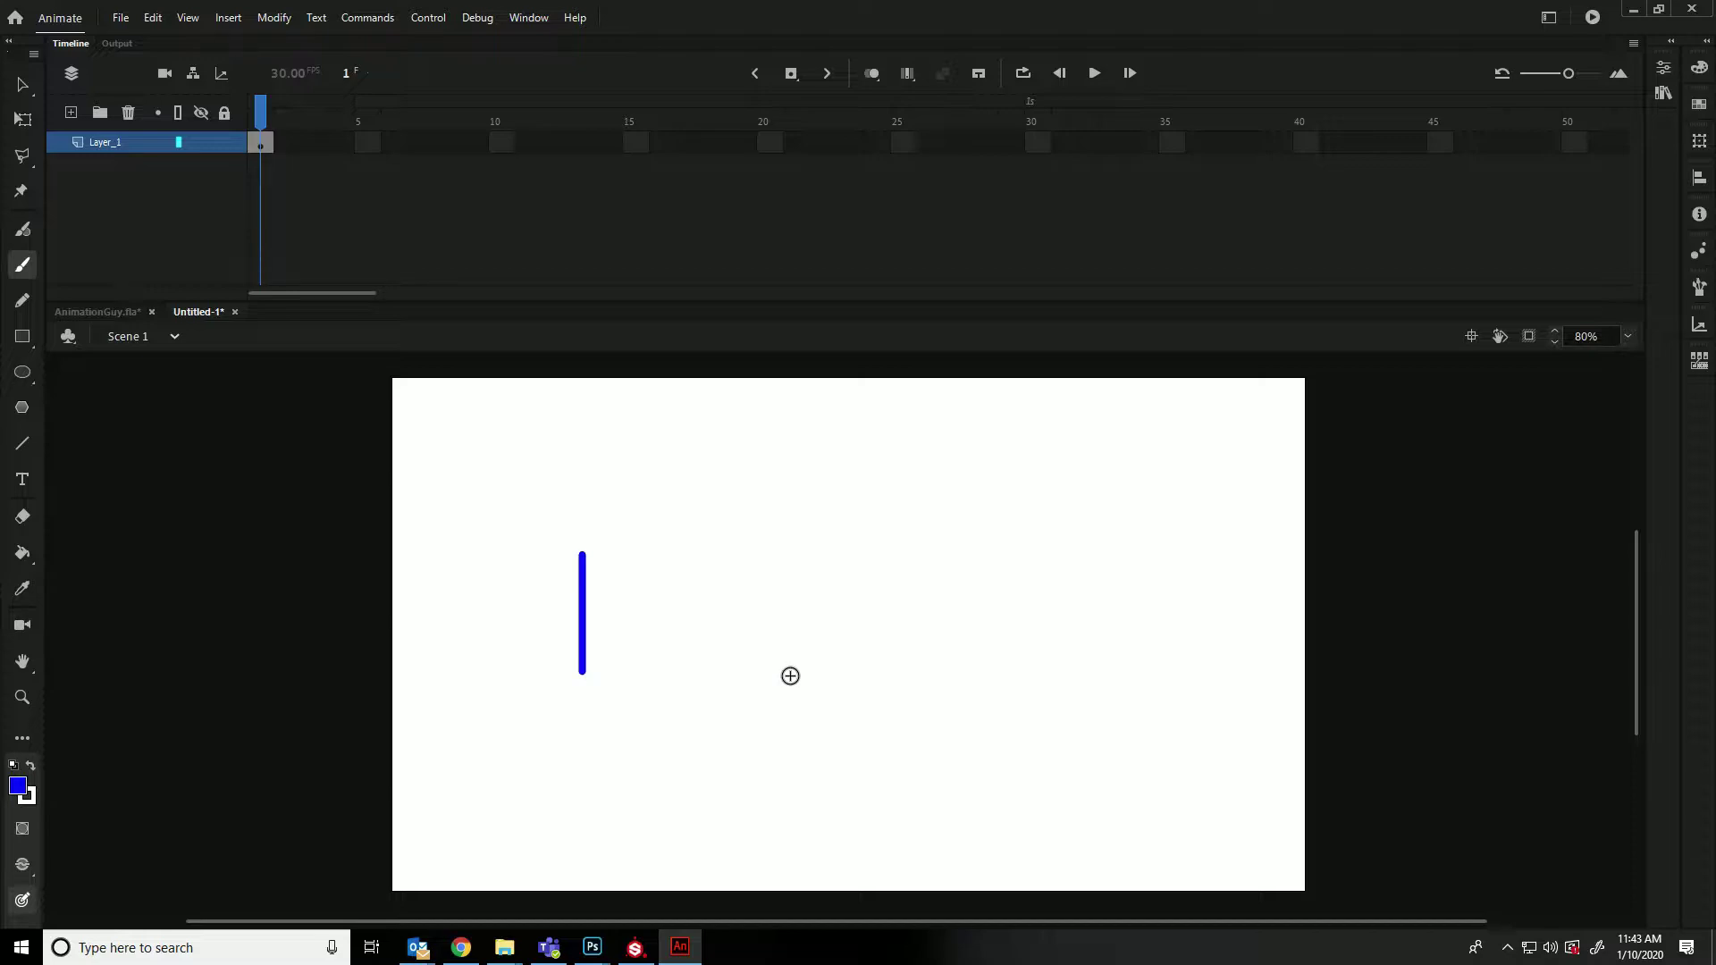
key(ctrl+z)
key(r)
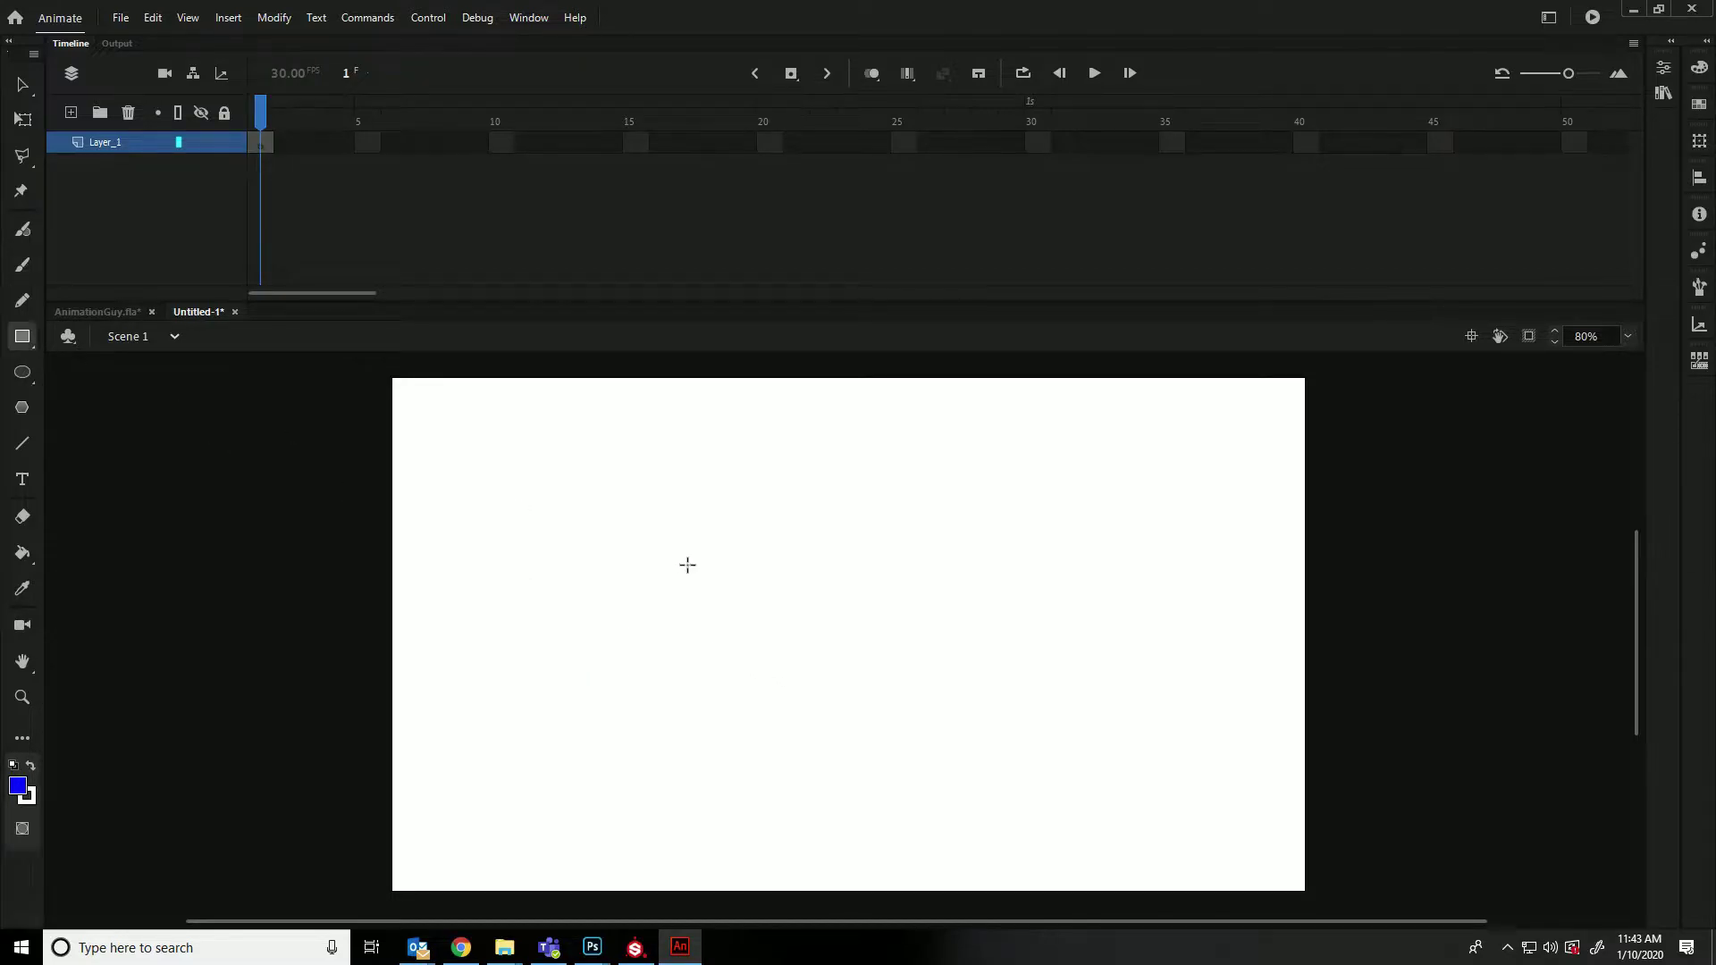
drag(537, 534, 602, 649)
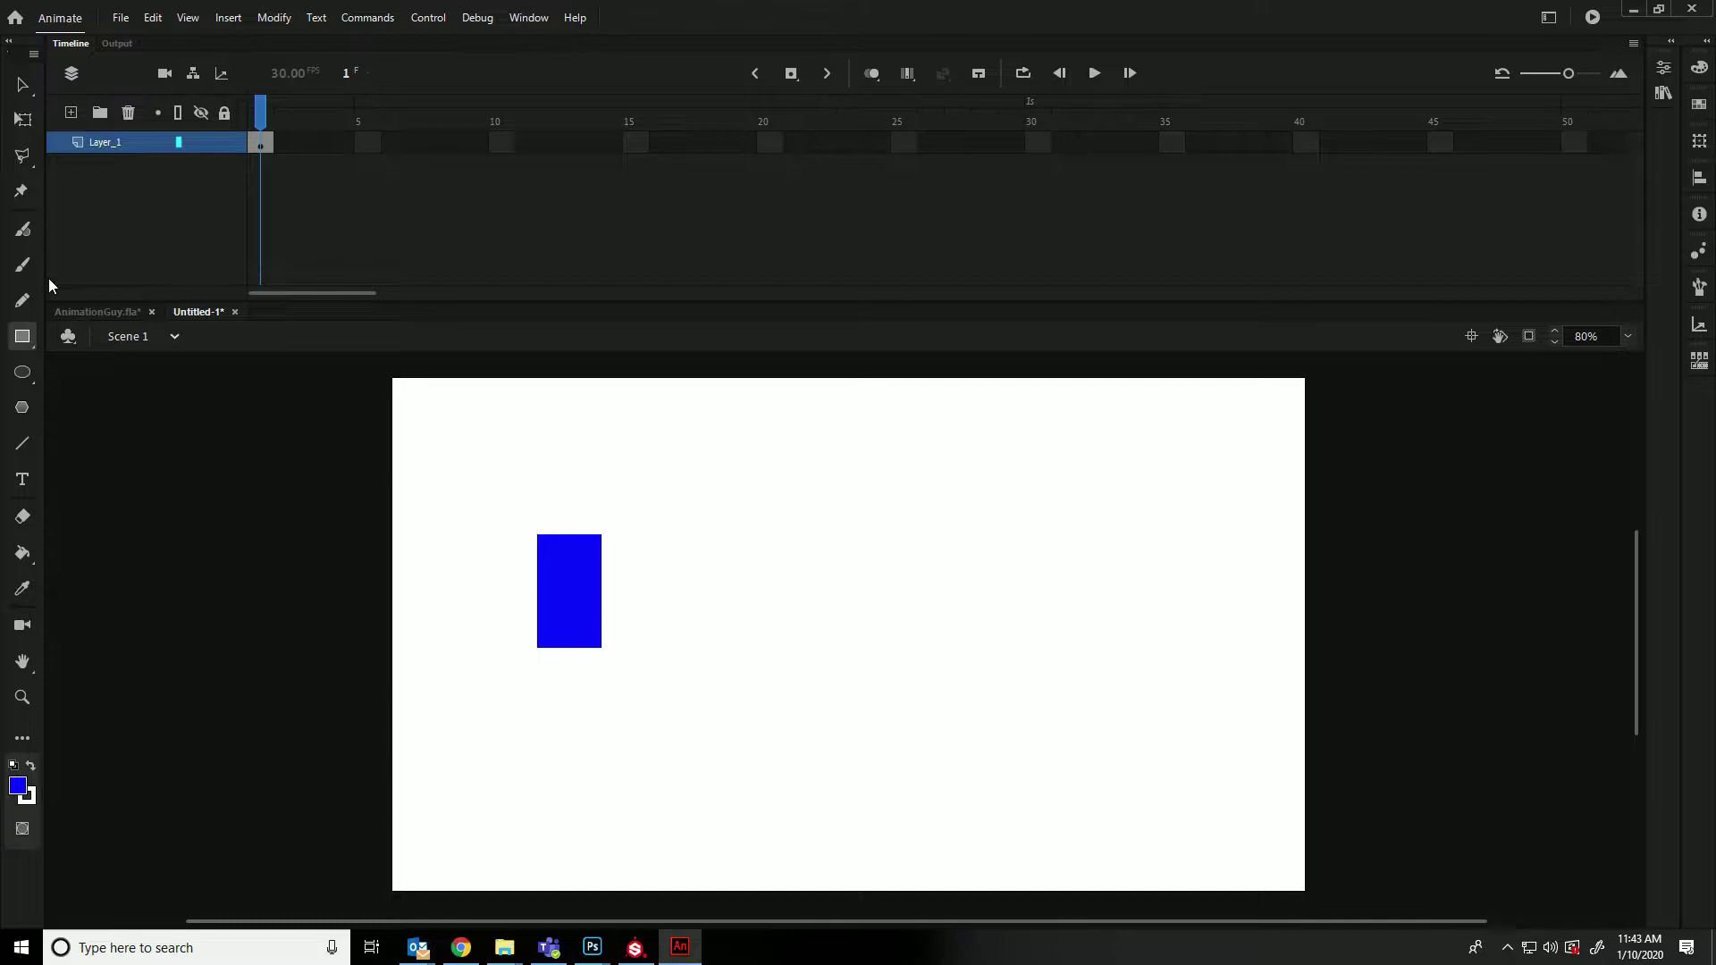
key(ctrl+z)
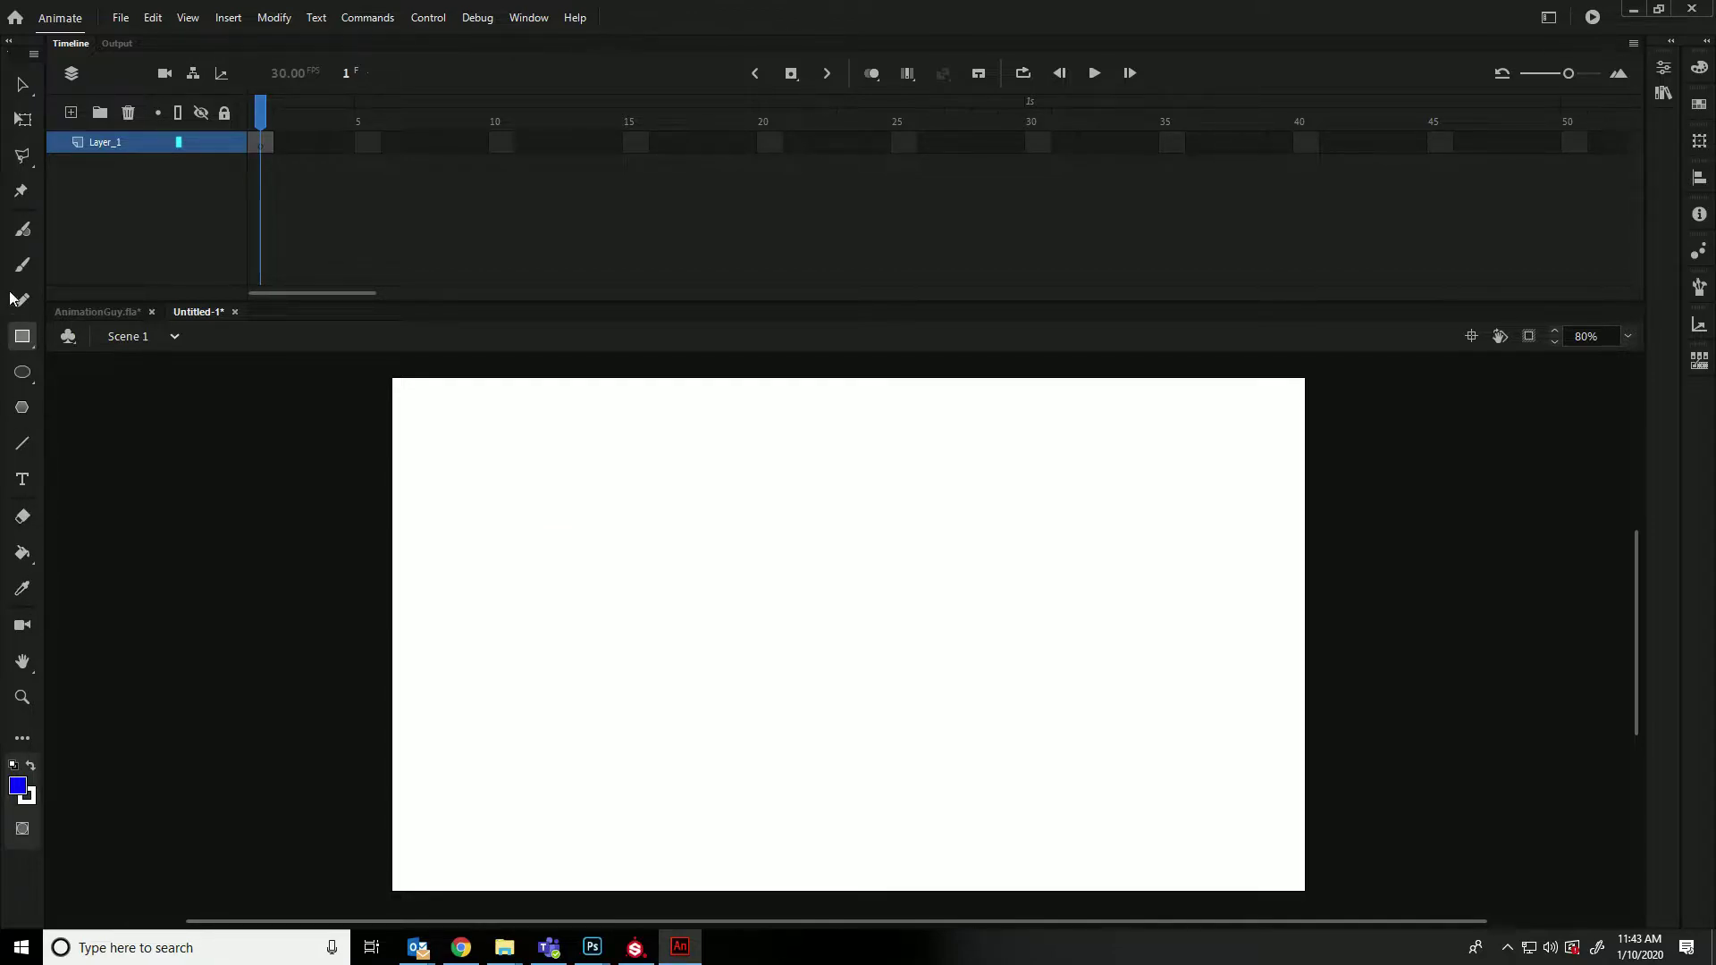
Paint a vertical blue brush line in the stage's left half as the stick figure's body
click(22, 264)
click(565, 524)
drag(567, 547, 566, 642)
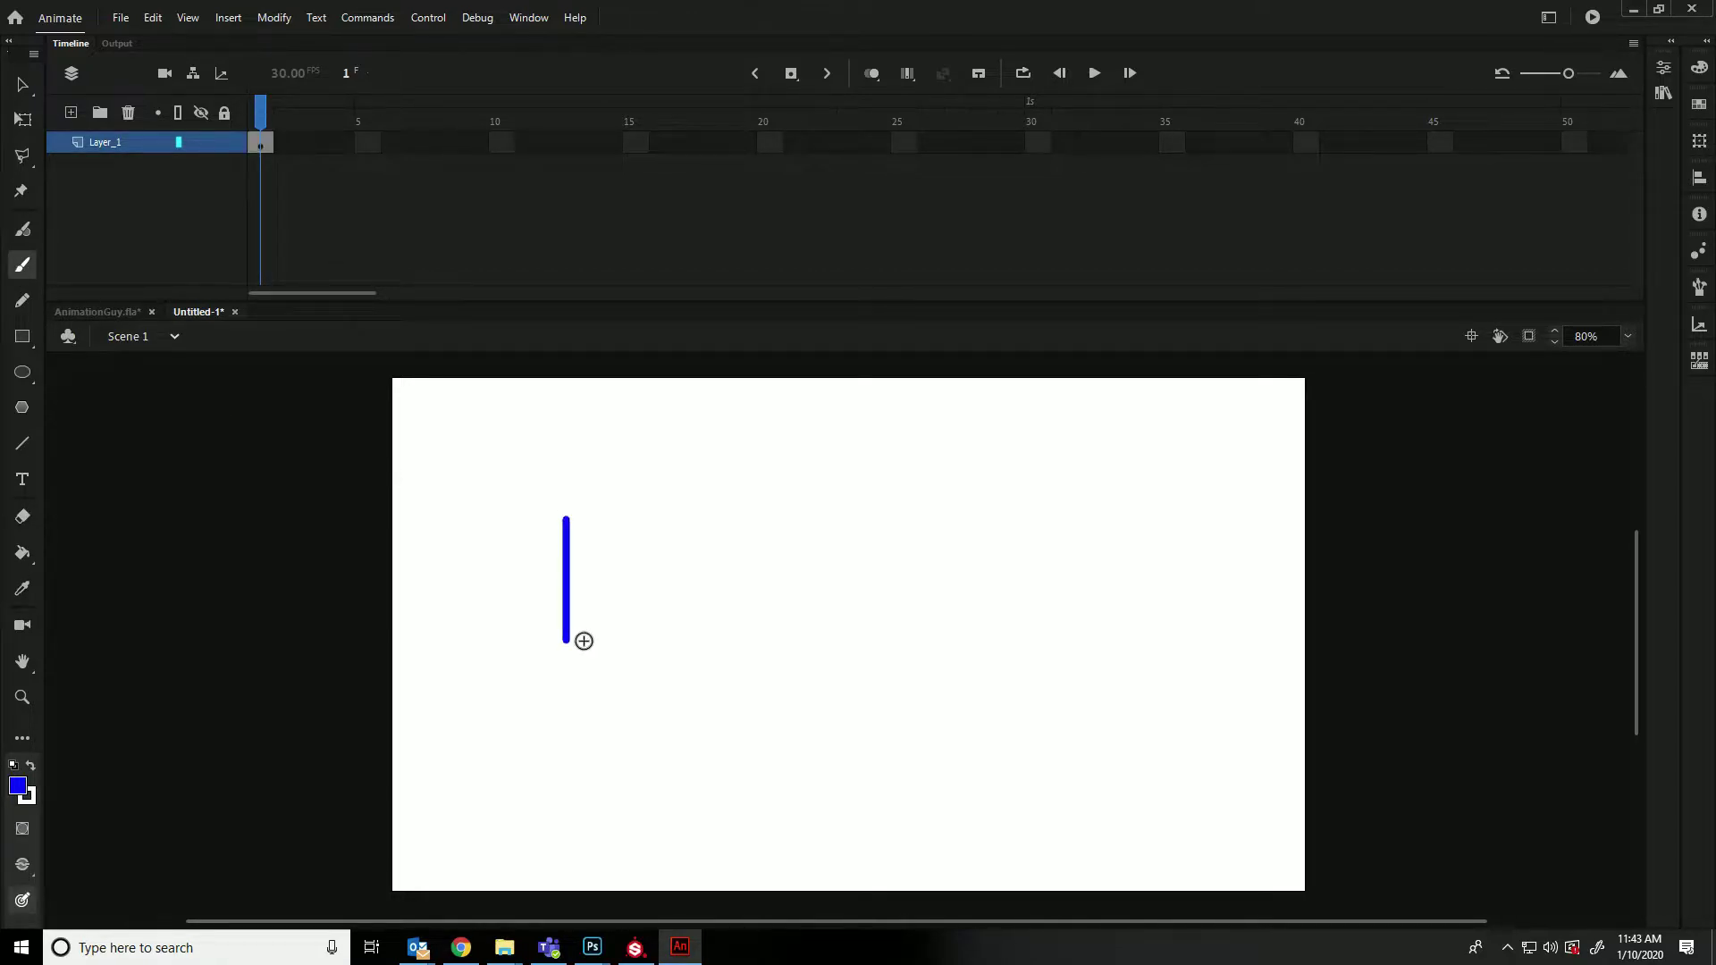
Convert the blue body line to a Movie Clip symbol named RunningMan
click(22, 85)
click(570, 555)
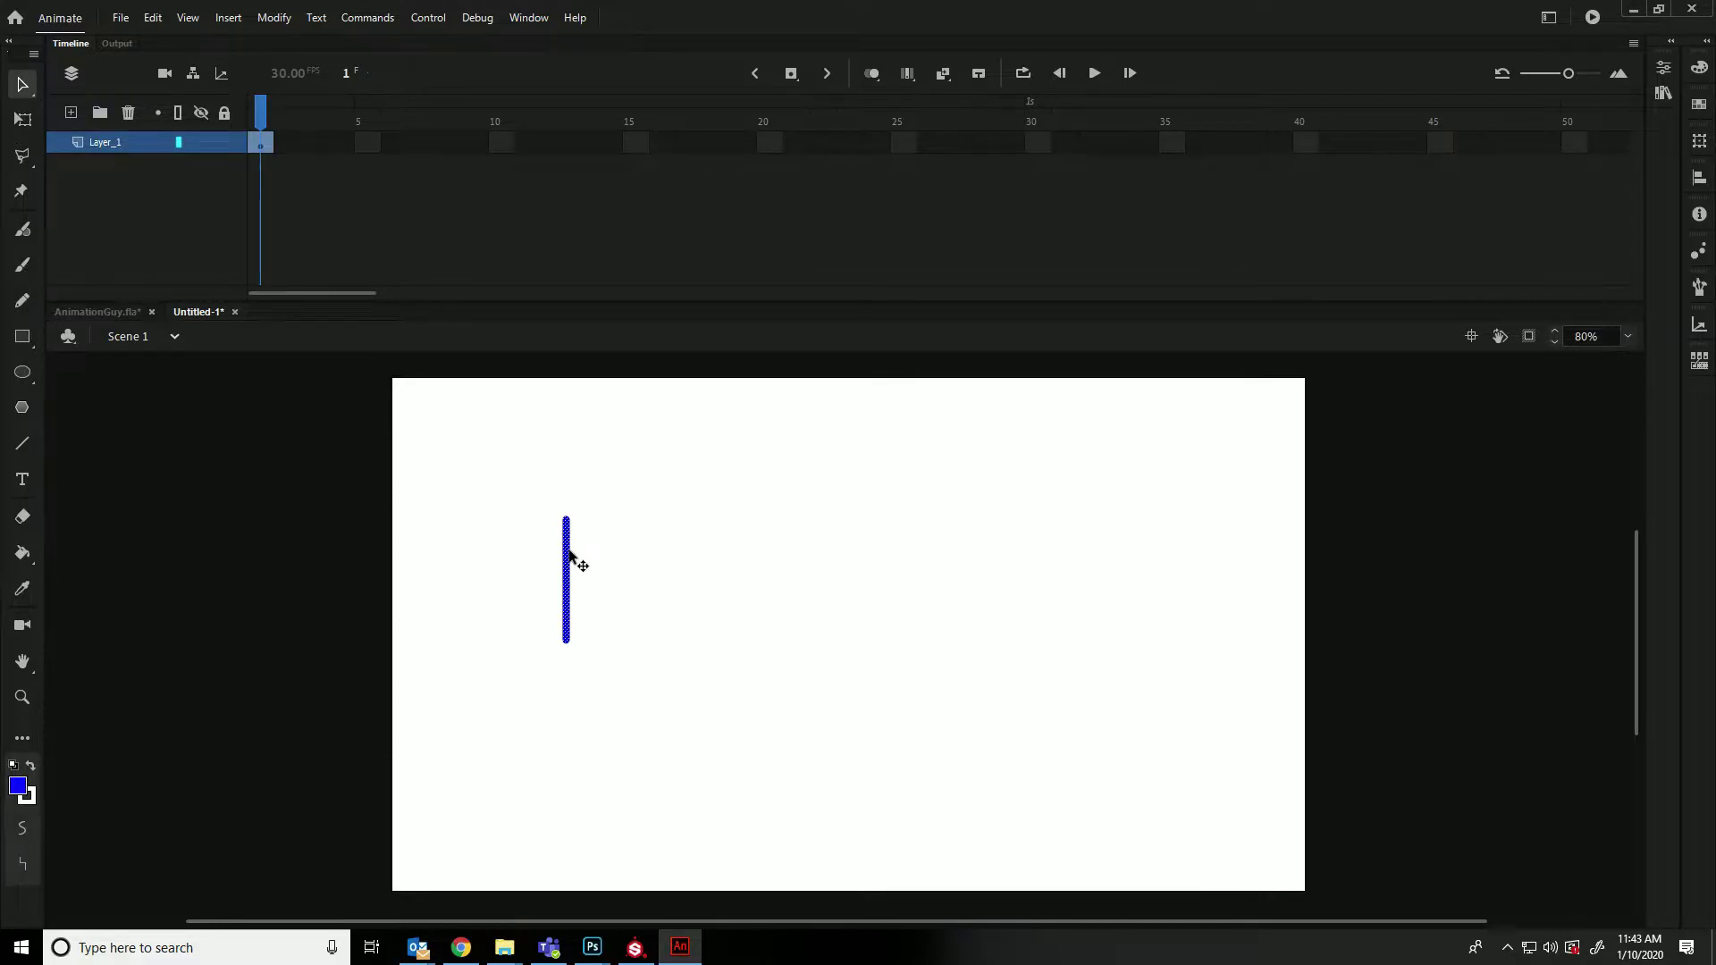
right_click(571, 552)
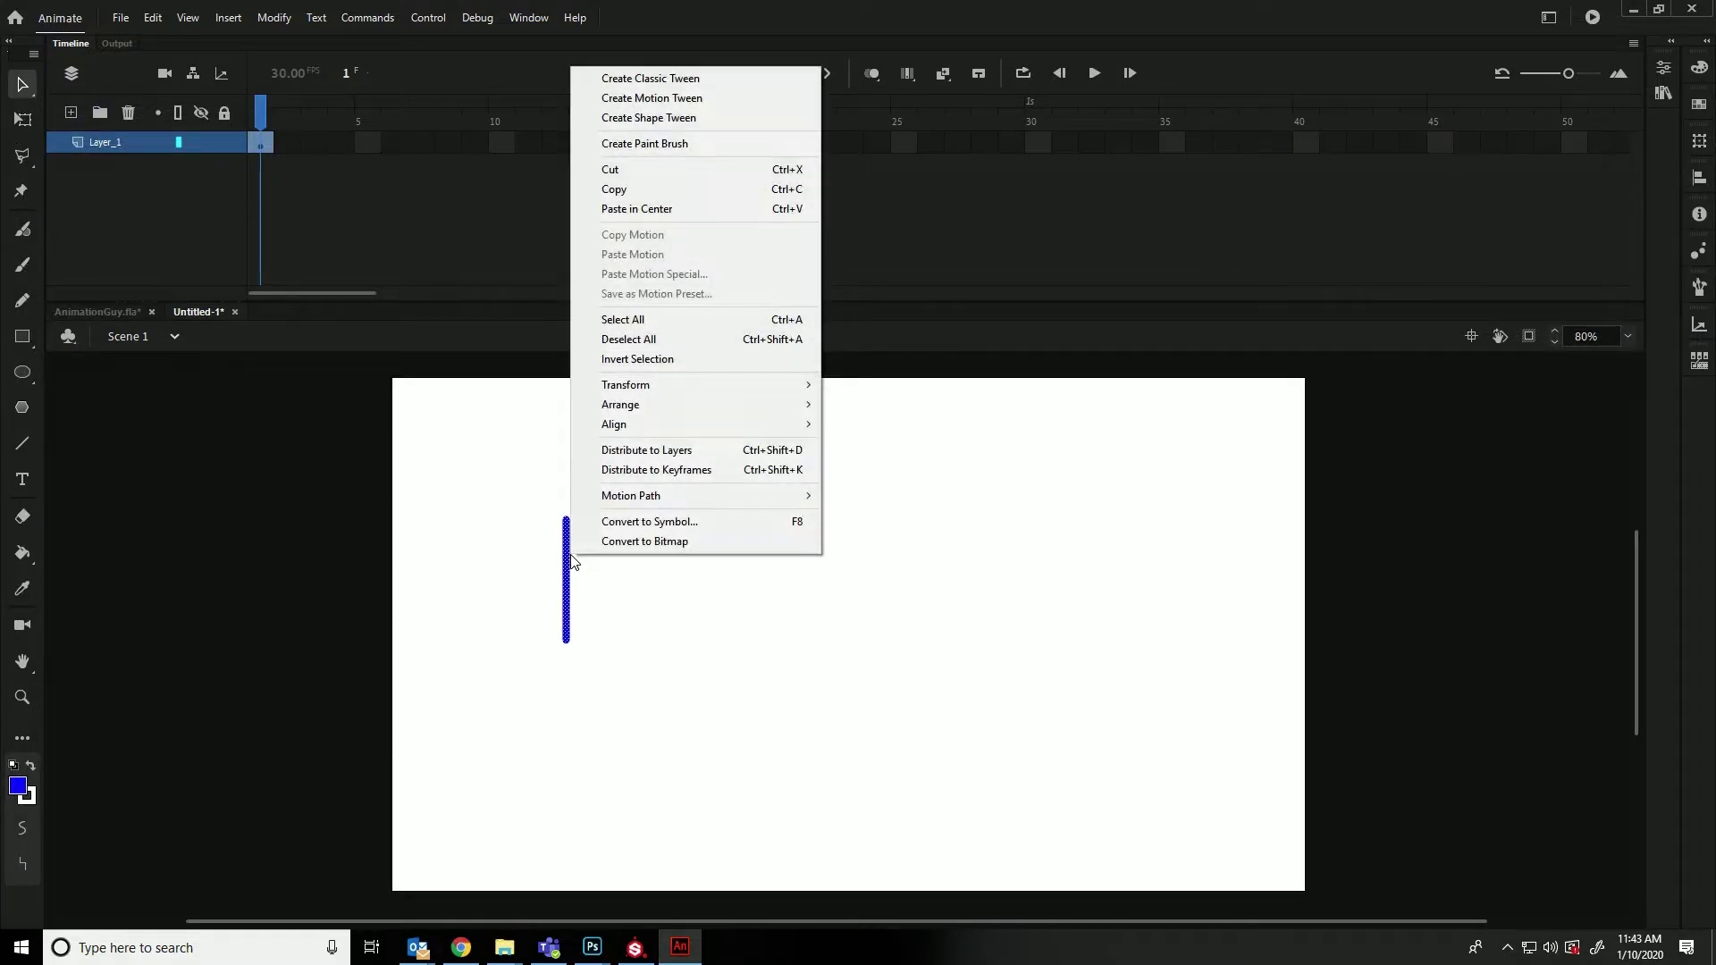
click(646, 519)
text(RunningMan)
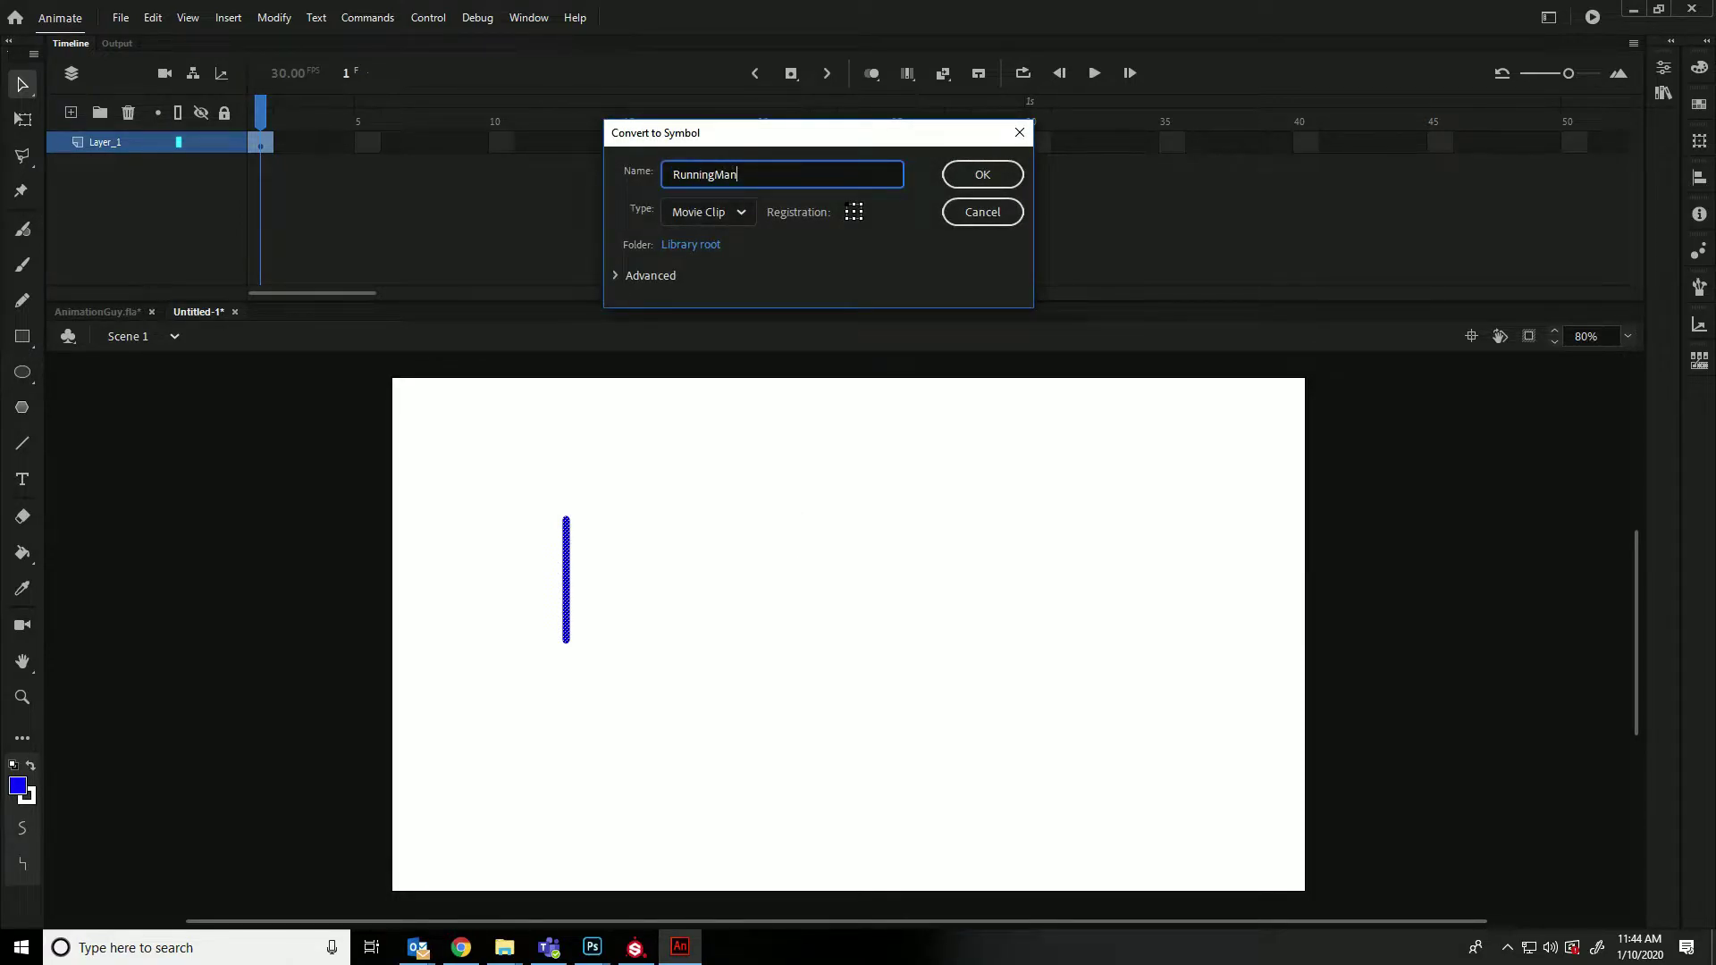
key(Return)
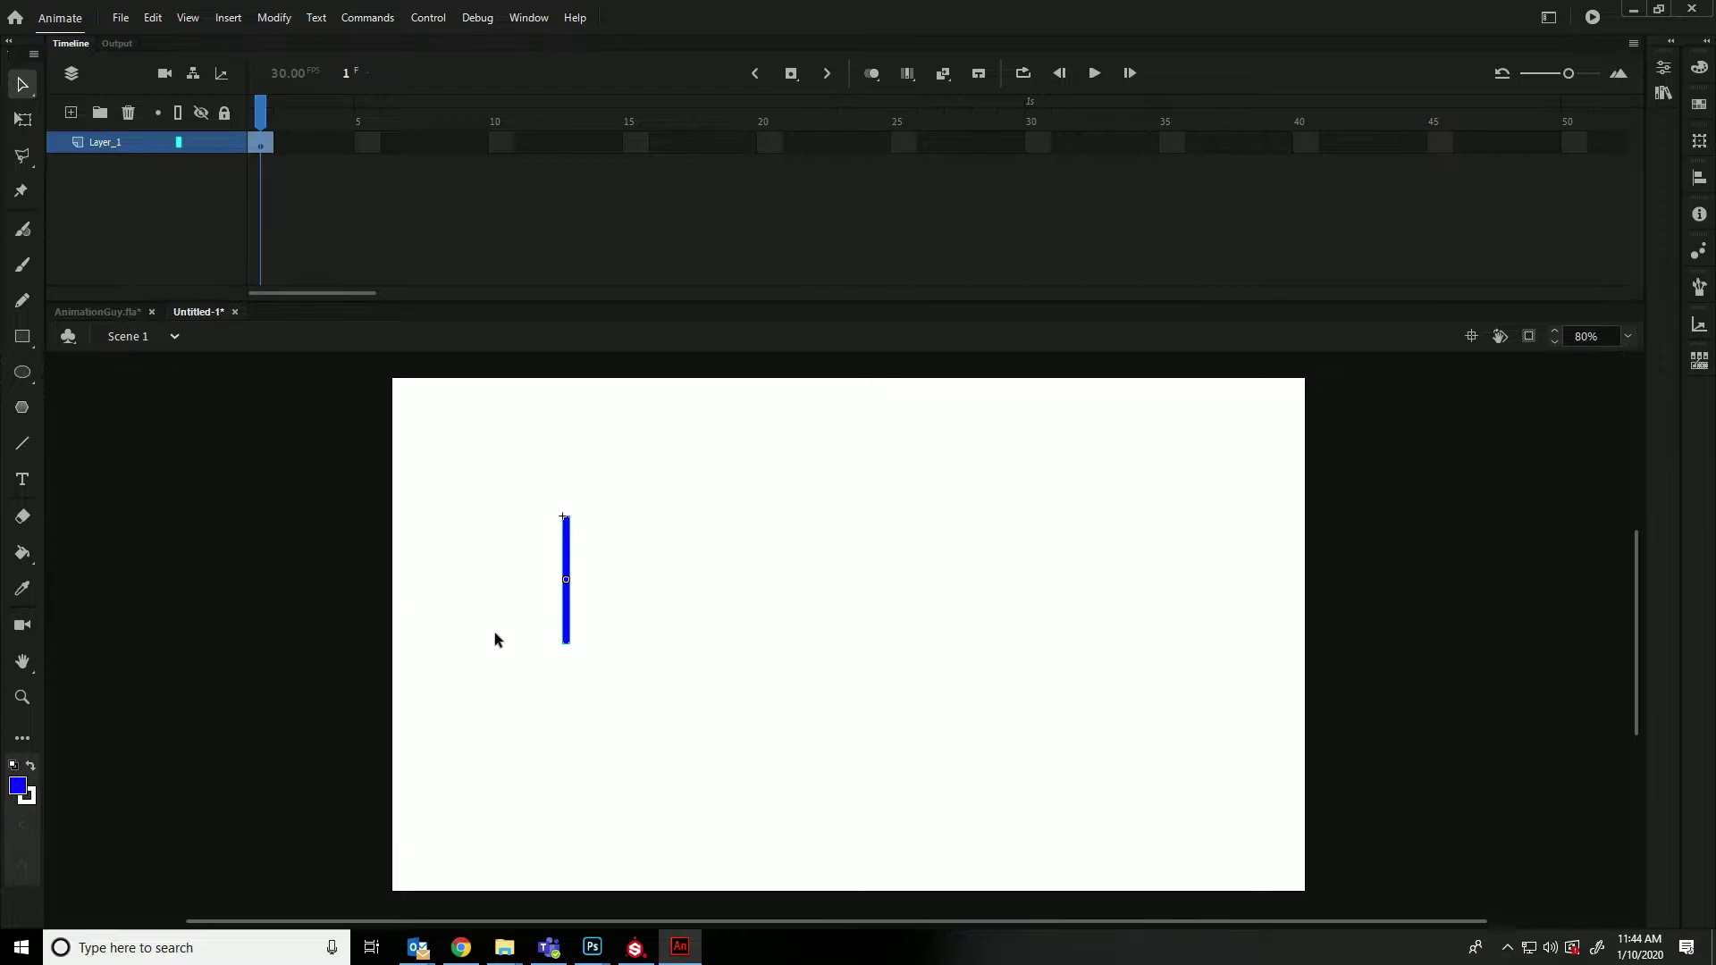
Open the RunningMan symbol for editing and brush a round head and a bent front leg onto the body line
double_click(573, 544)
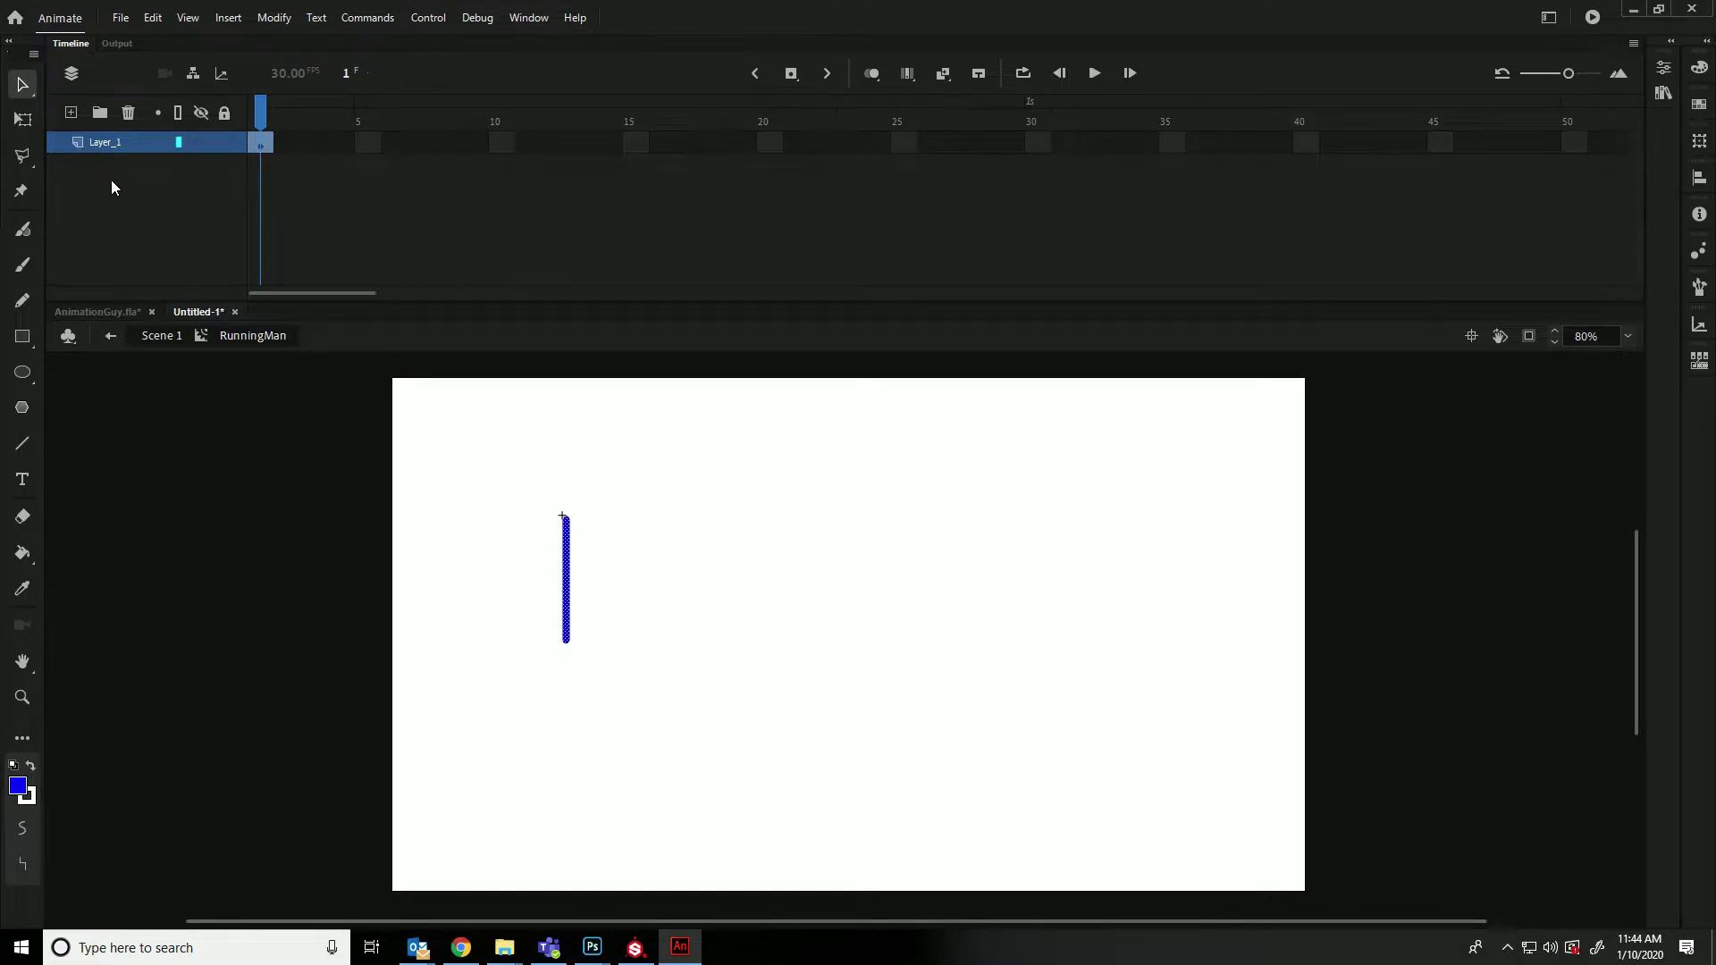
click(24, 265)
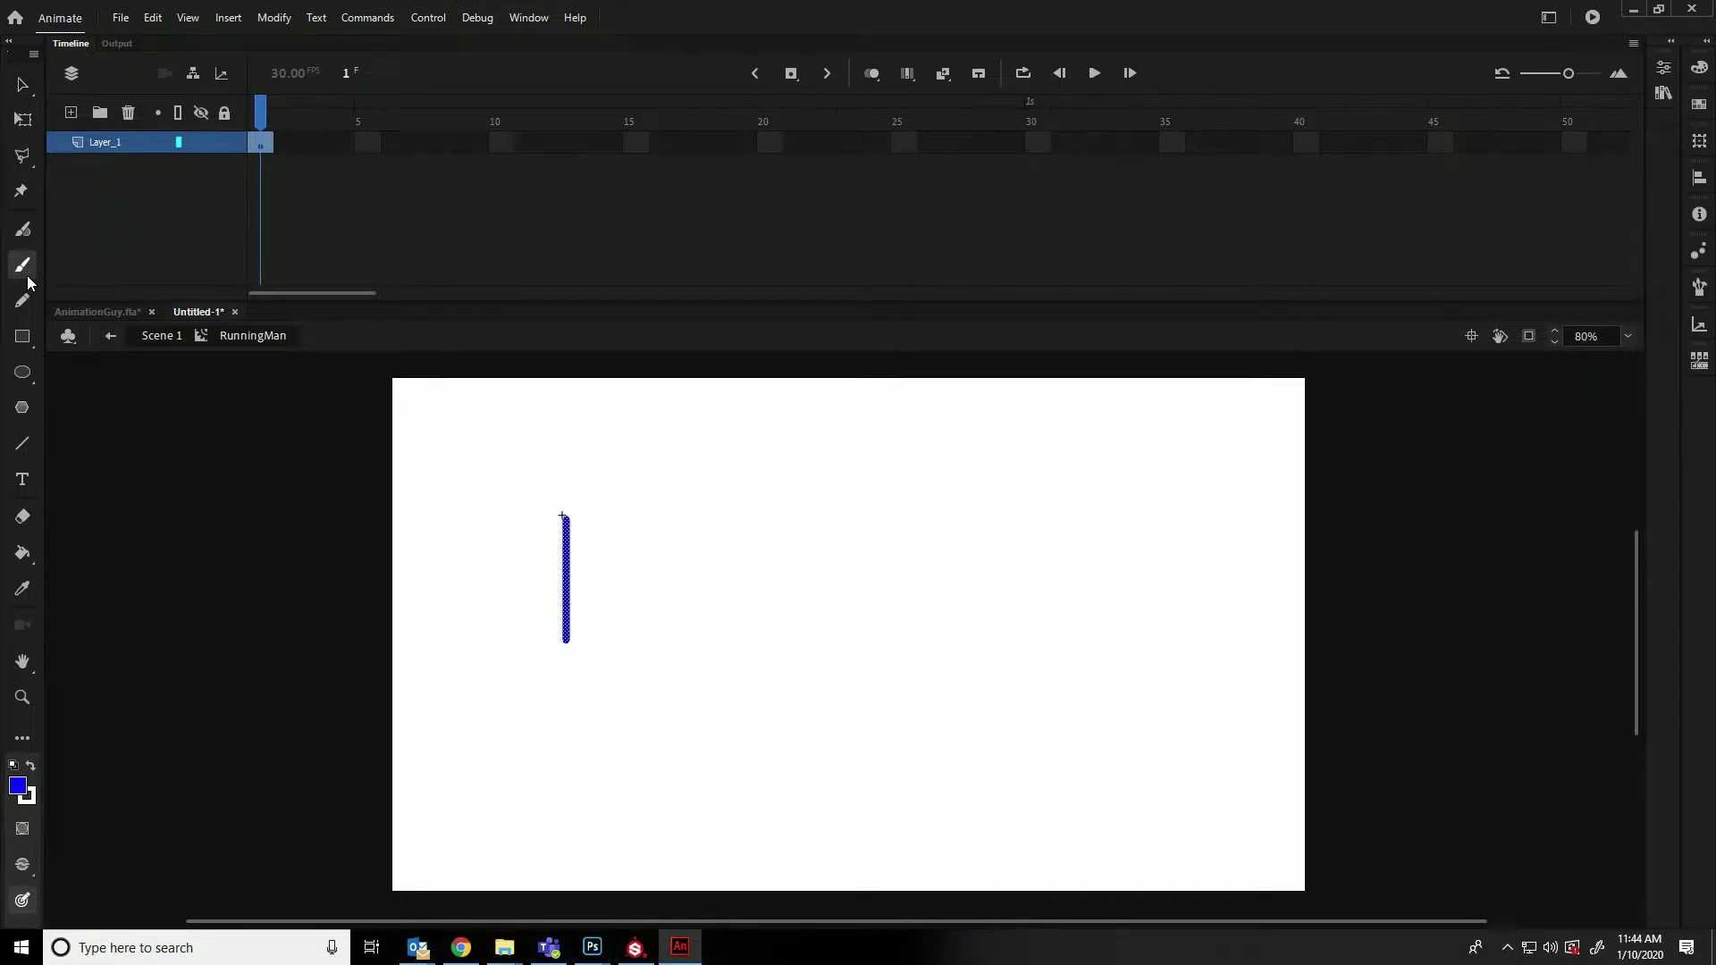
mouse_move(559, 516)
mouse_down()
mouse_move(581, 480)
mouse_move(560, 516)
mouse_up()
mouse_move(564, 640)
mouse_down()
mouse_move(543, 688)
mouse_move(625, 679)
mouse_move(578, 732)
mouse_up()
key(ctrl+z)
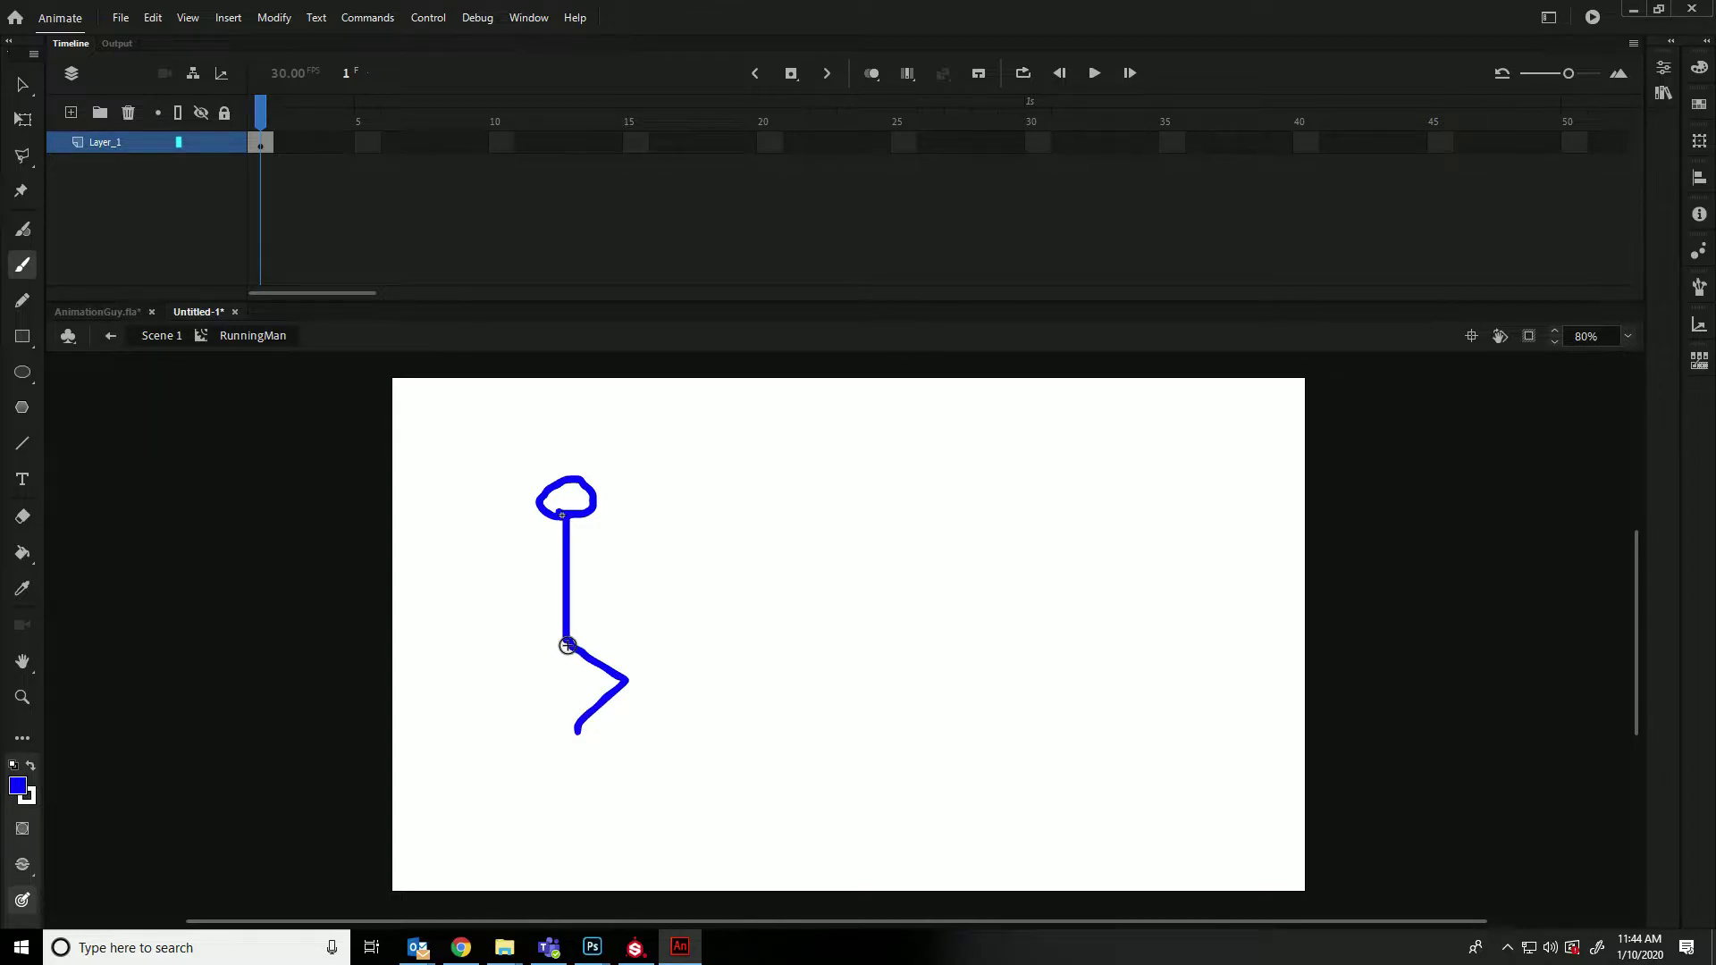
Complete the first running pose with the back leg, both arms and an eye, and extend it to frame 2
mouse_move(567, 646)
mouse_down()
mouse_move(548, 720)
mouse_move(563, 736)
mouse_up()
mouse_move(564, 556)
mouse_down()
mouse_move(487, 572)
mouse_move(511, 588)
mouse_move(564, 558)
mouse_move(610, 591)
mouse_move(653, 571)
mouse_up()
click(579, 495)
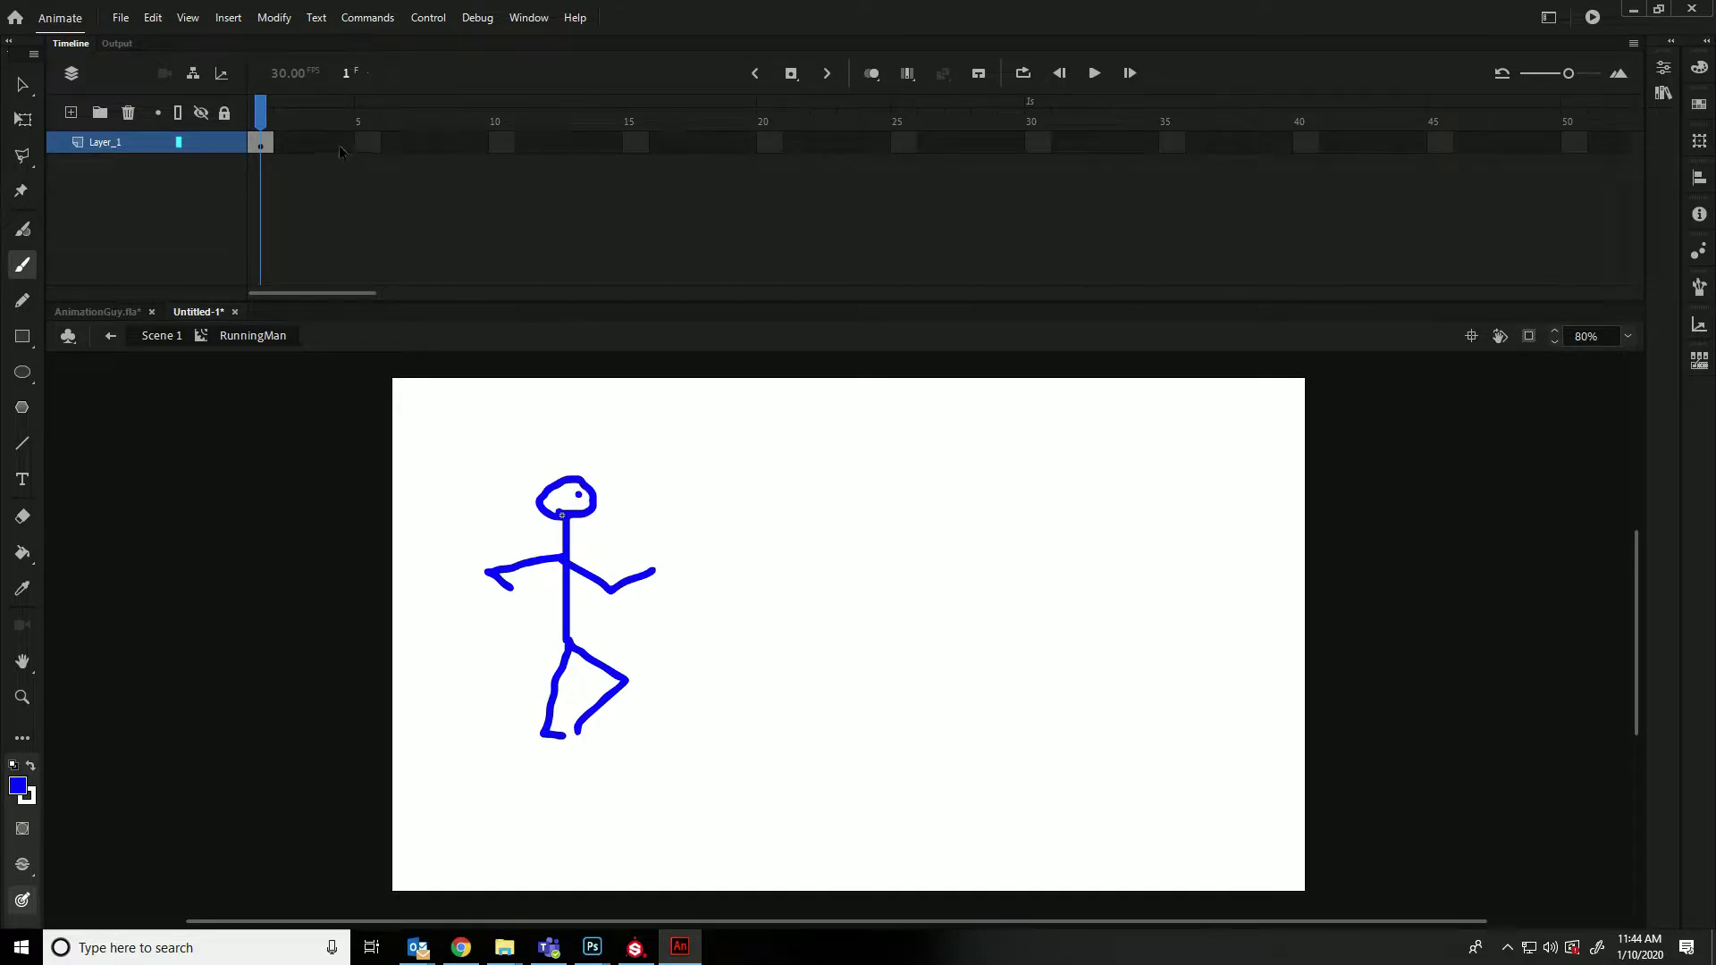
key(F5)
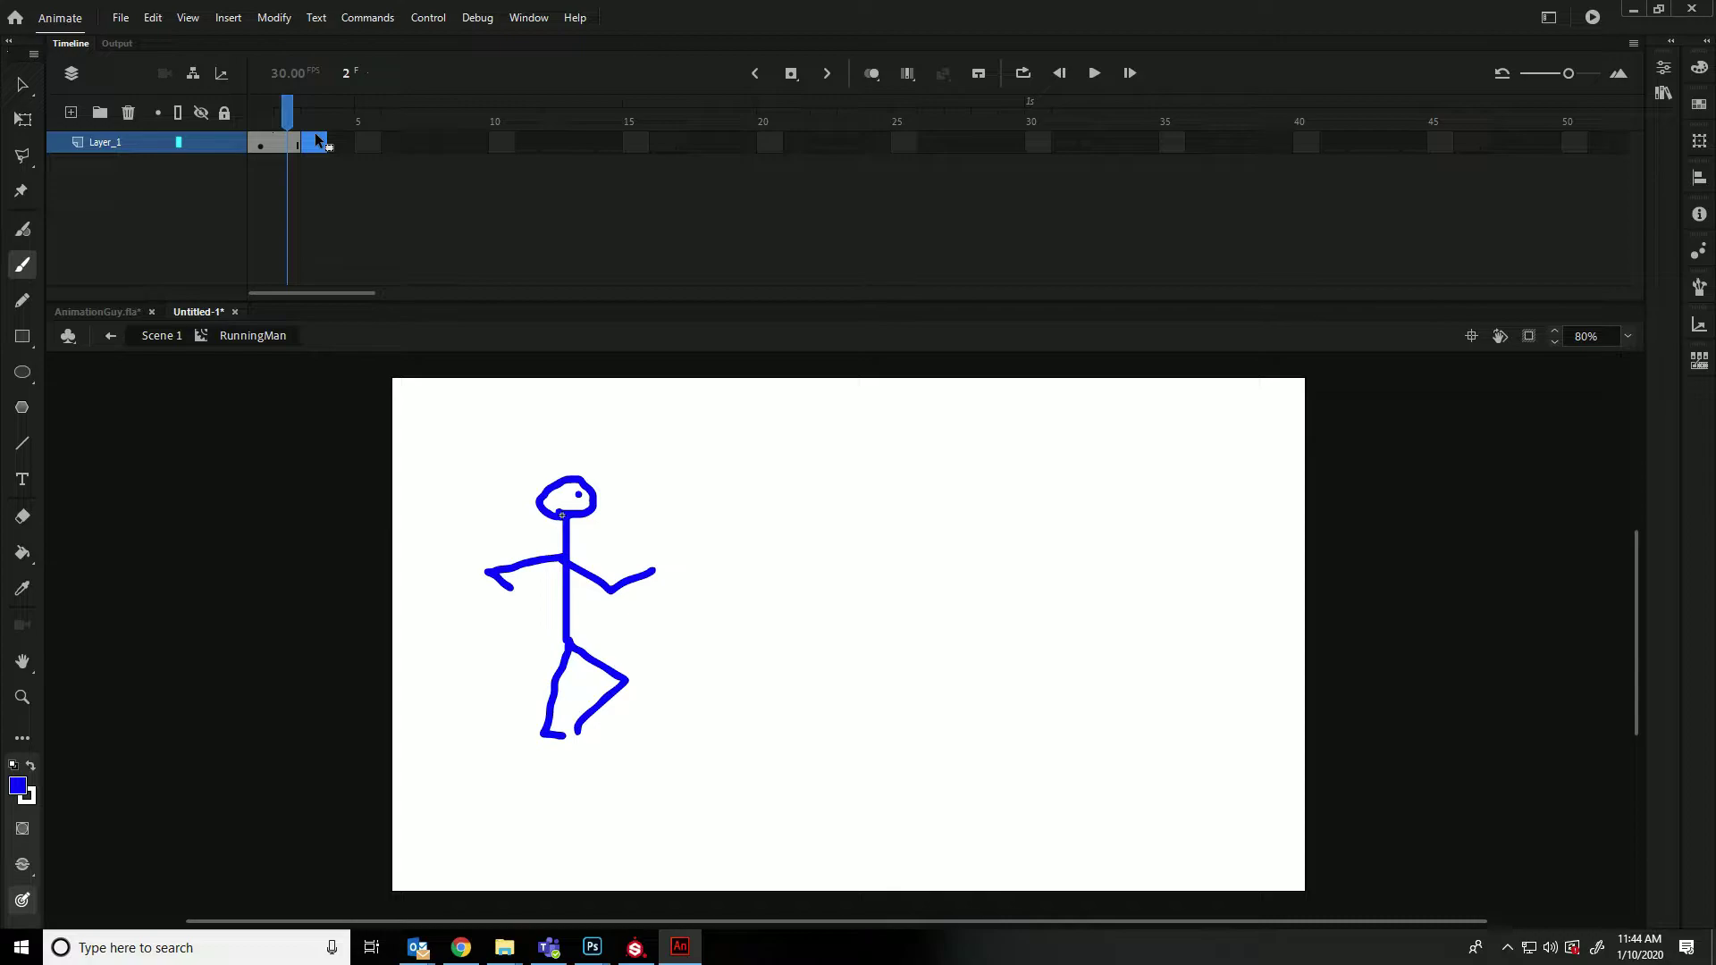
click(317, 140)
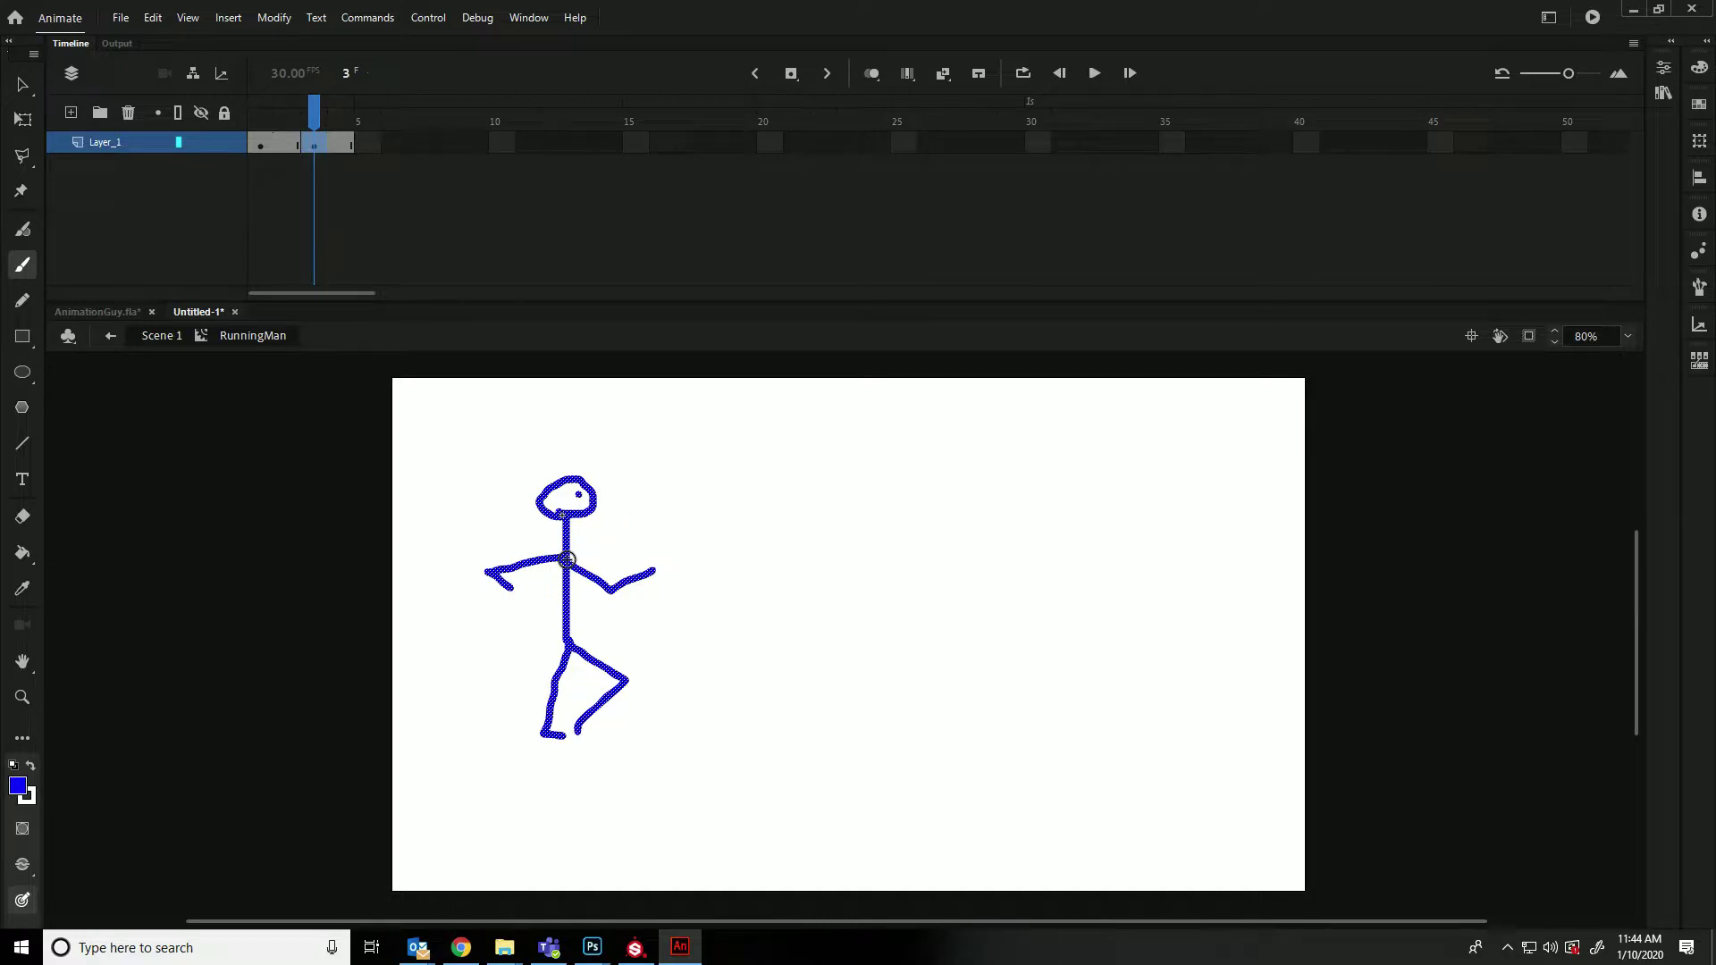
mouse_move(557, 517)
mouse_down()
mouse_move(548, 481)
mouse_move(587, 487)
mouse_move(594, 519)
mouse_move(547, 520)
mouse_up()
click(575, 505)
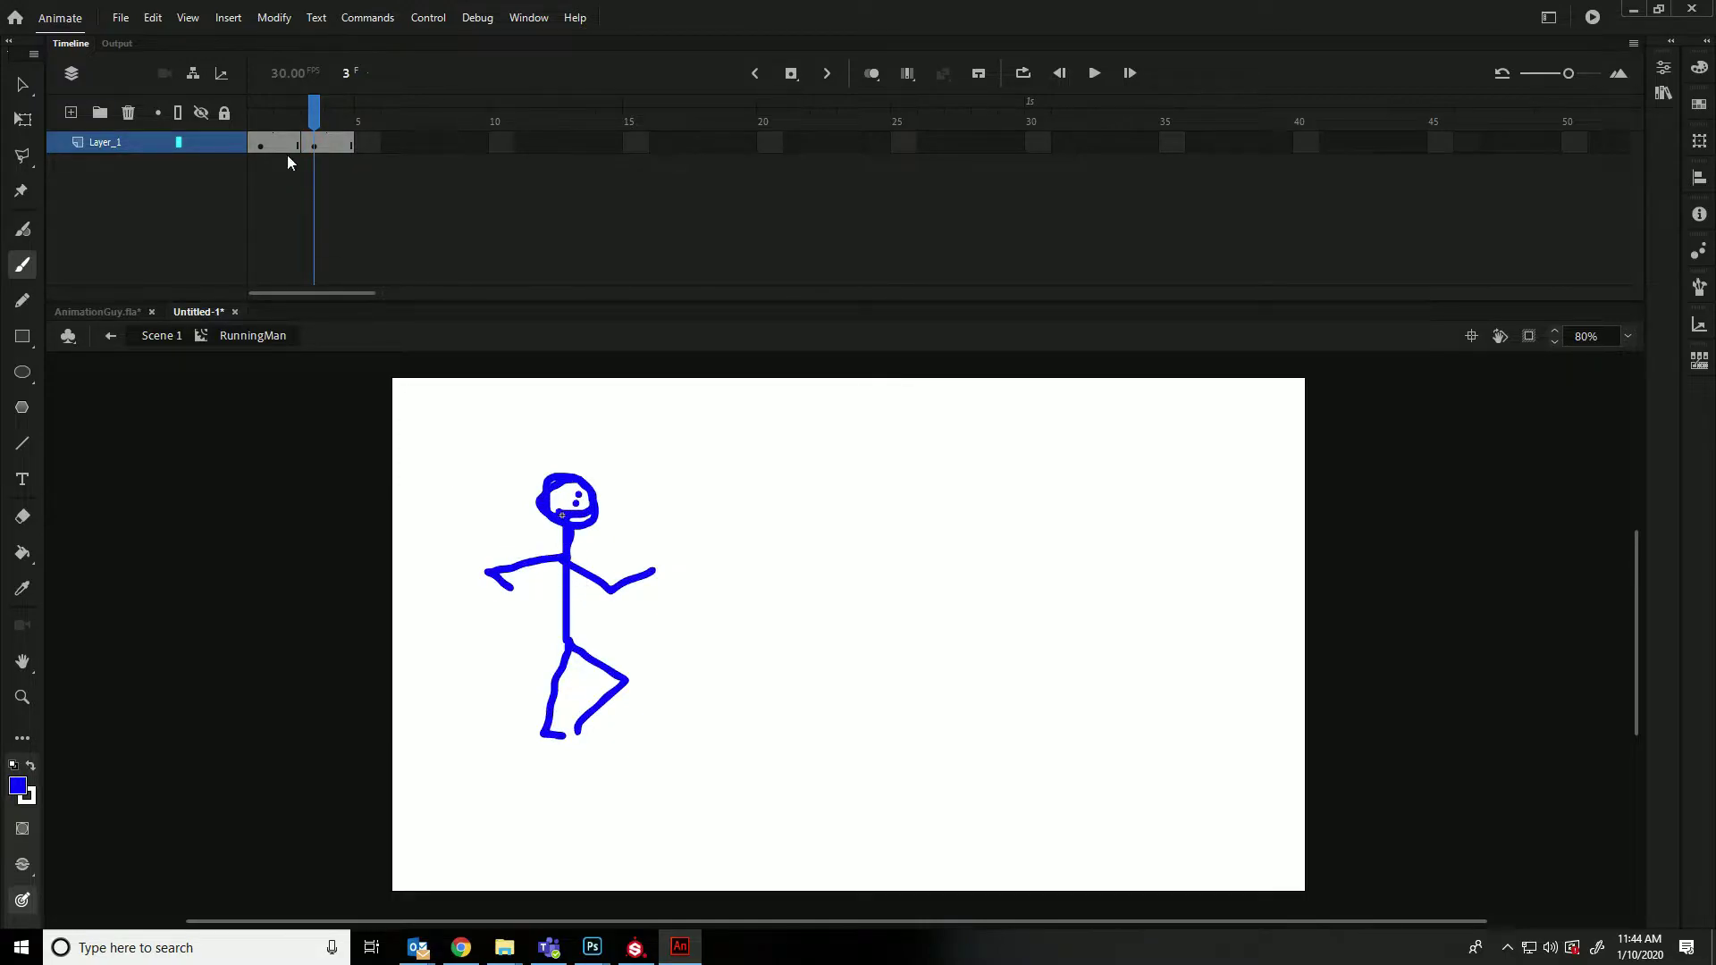
key(ctrl+z)
key(ctrl+z)
key(ctrl+z)
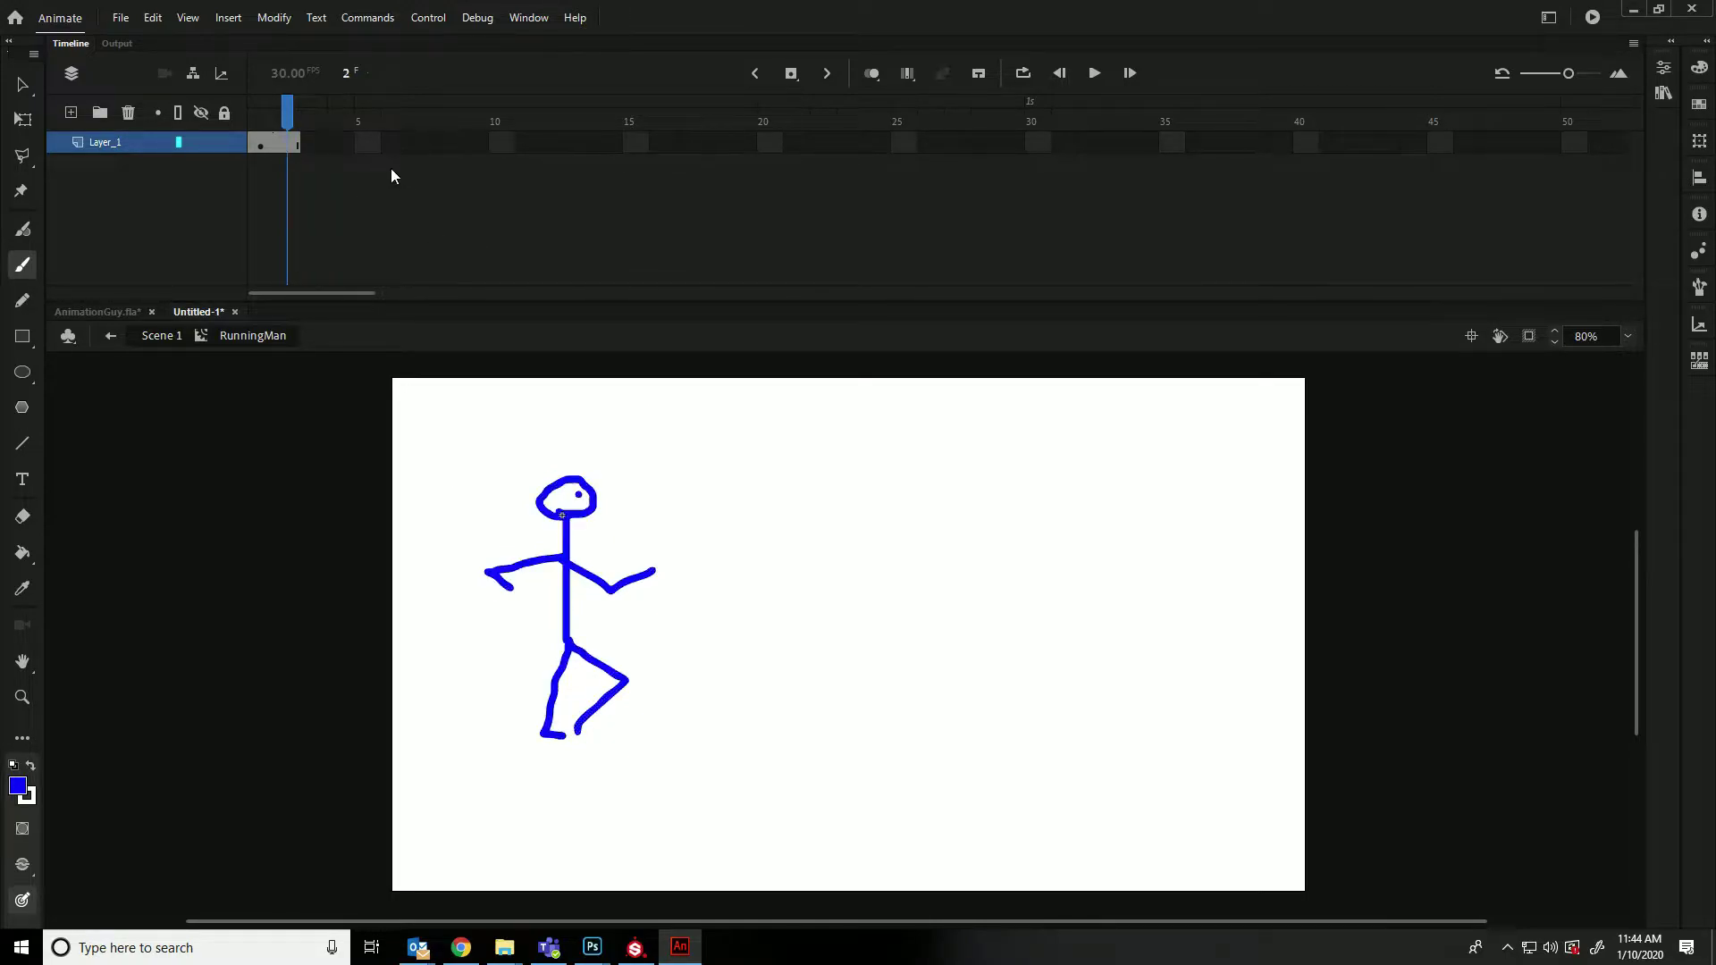
Insert a blank keyframe at frame 3, lasting through frame 4, and turn on onion skinning
click(314, 143)
key(F7)
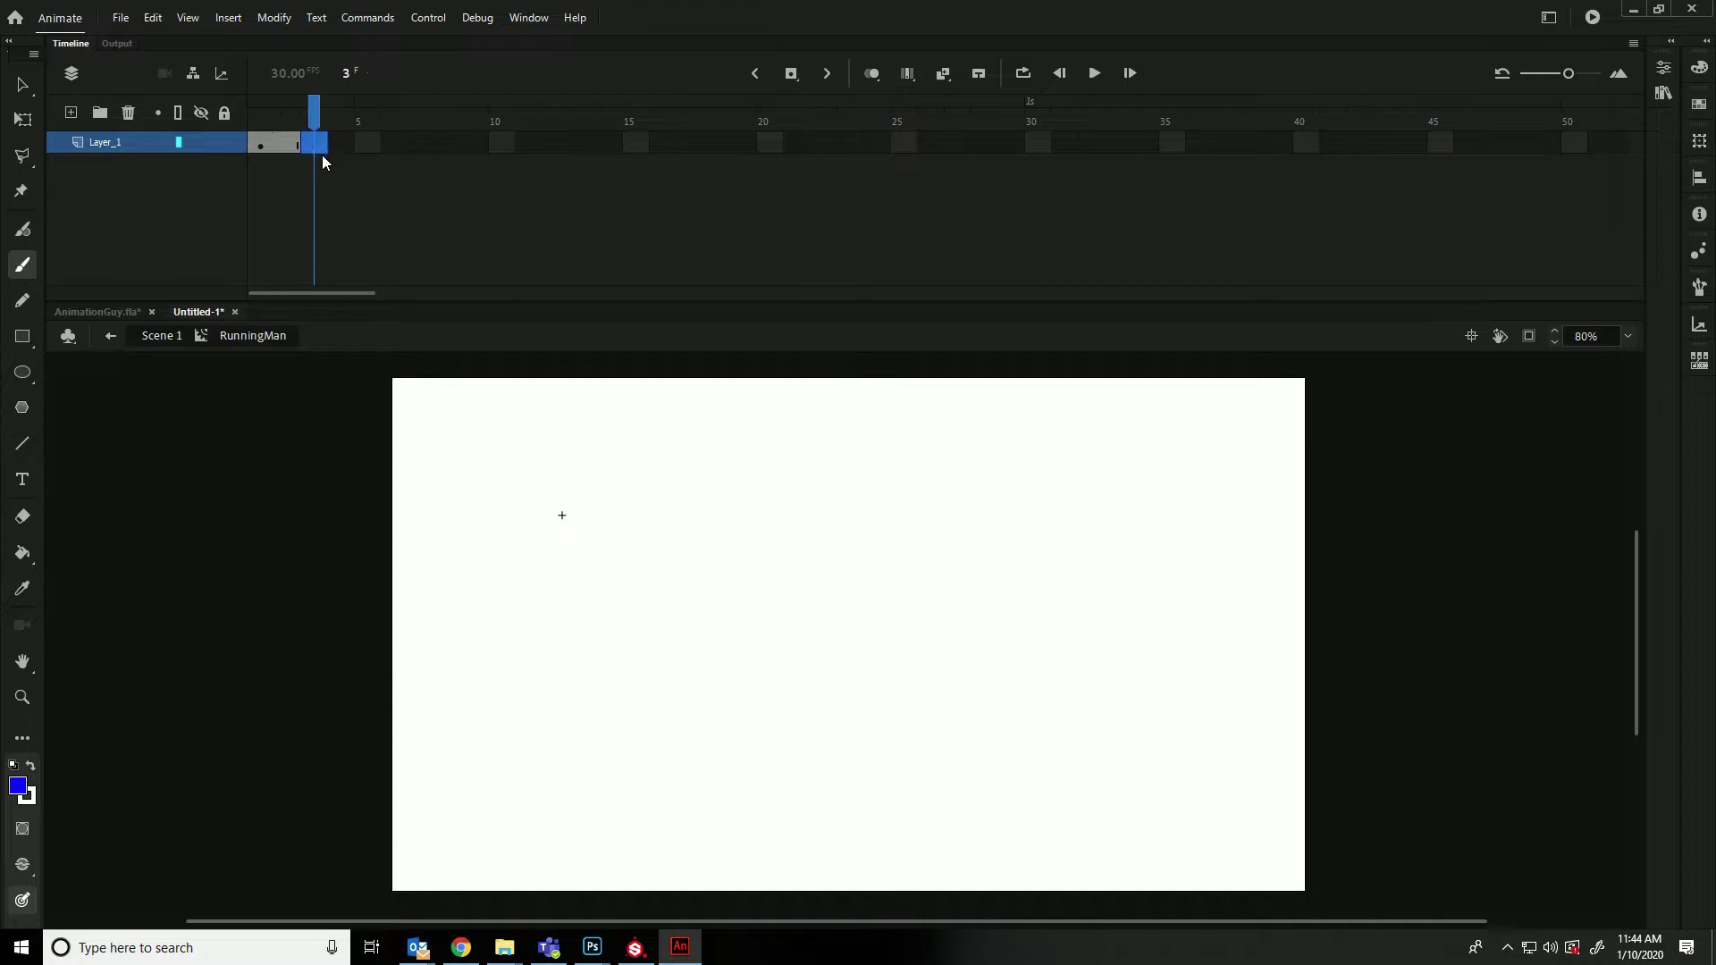
click(875, 78)
Brush the second pose's torso over the onion skin, with one straight leg and one leg bent backward
drag(565, 516, 568, 645)
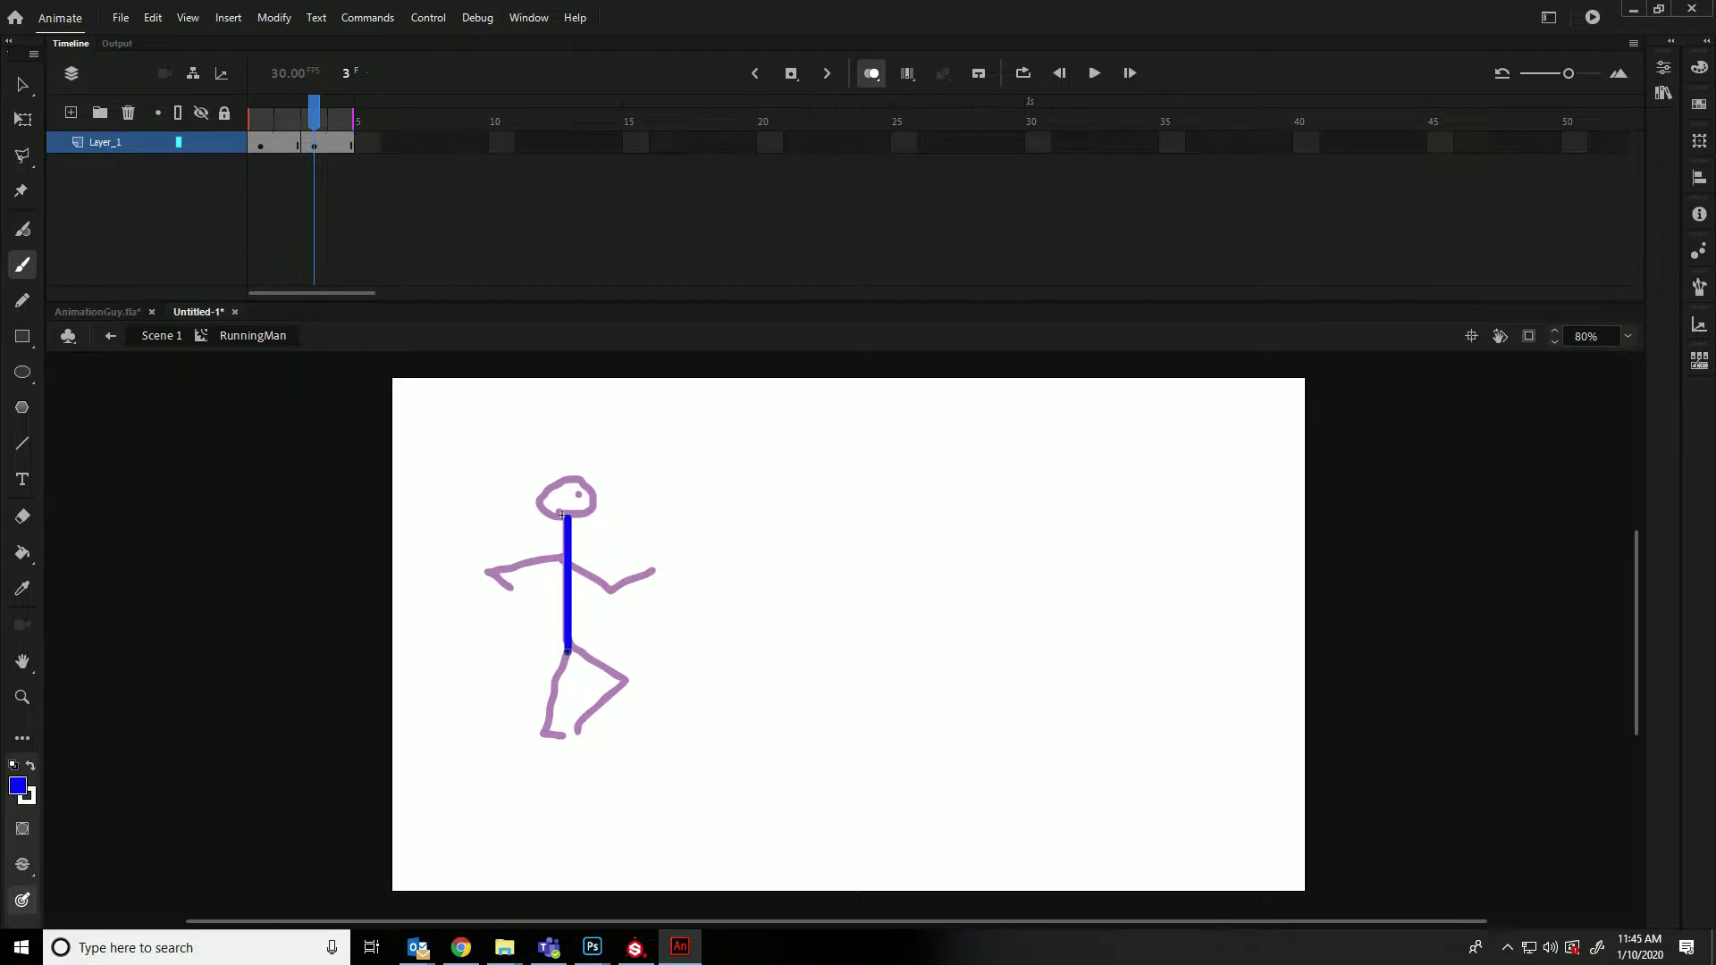
drag(568, 662, 568, 716)
drag(569, 658, 526, 692)
drag(528, 694, 530, 727)
Add two bent arms held close to the torso, a head and an eye to the second pose
mouse_move(560, 564)
mouse_down()
mouse_move(547, 608)
mouse_move(567, 610)
mouse_up()
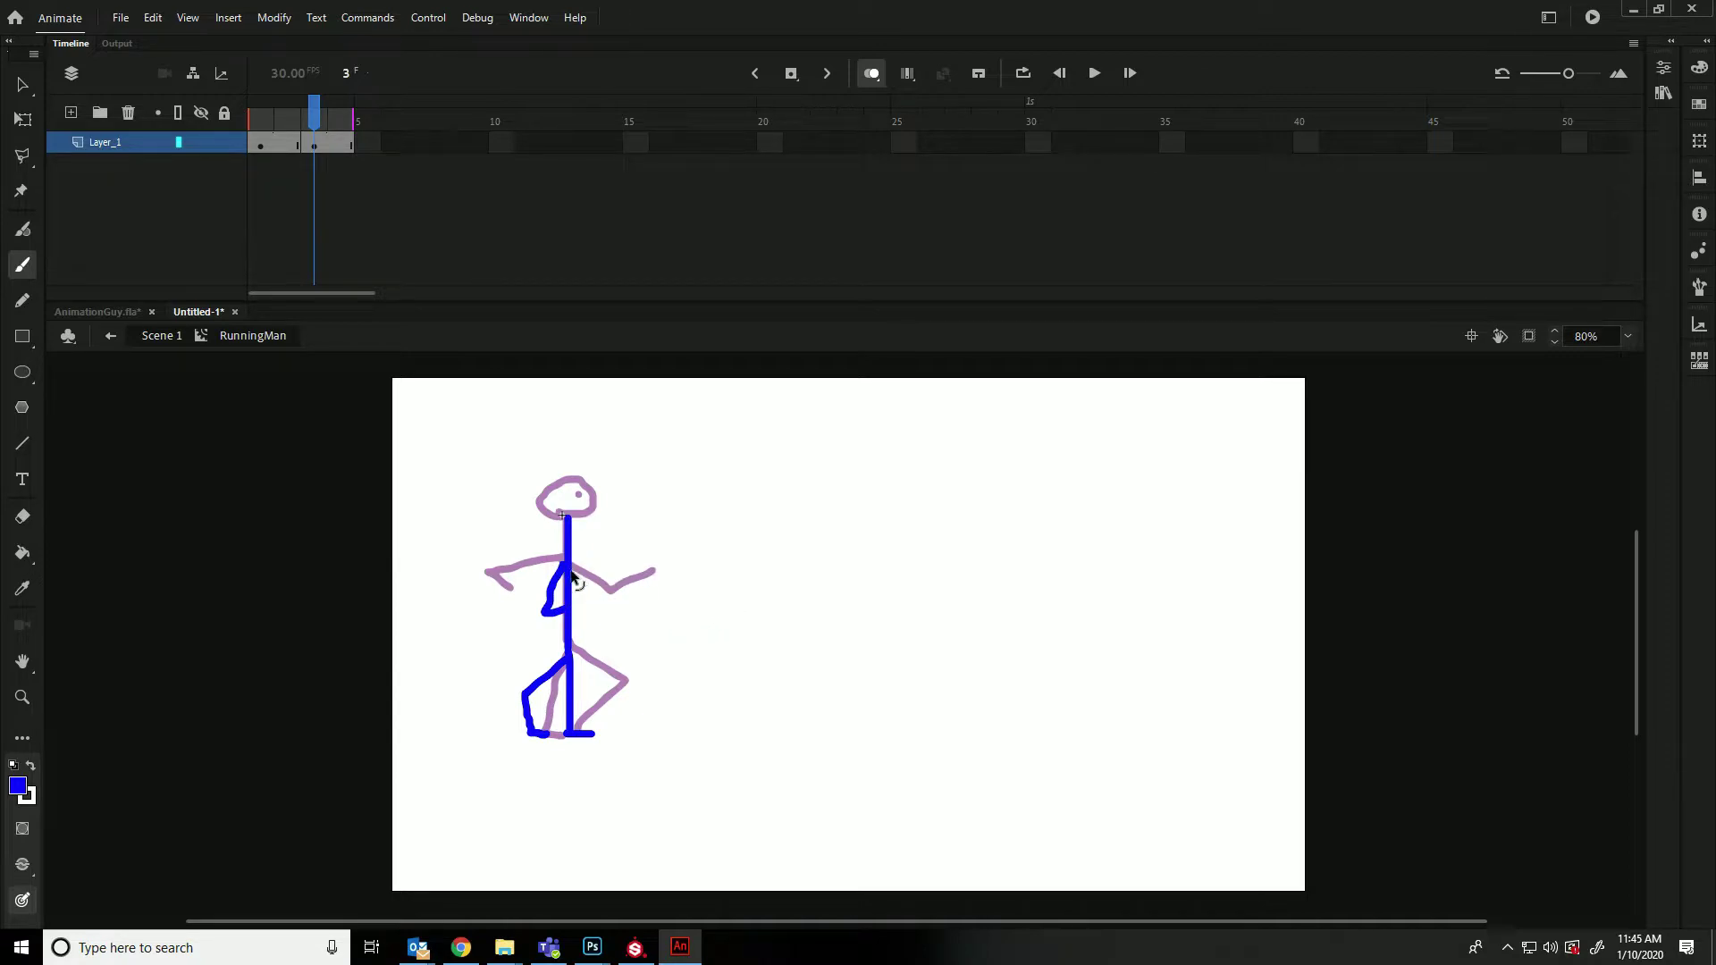
mouse_move(568, 574)
mouse_down()
mouse_move(578, 610)
mouse_move(616, 590)
mouse_up()
mouse_move(562, 516)
mouse_down()
mouse_move(551, 467)
mouse_move(585, 466)
mouse_move(546, 509)
mouse_move(579, 473)
mouse_move(604, 478)
mouse_move(566, 519)
mouse_up()
key(ctrl+z)
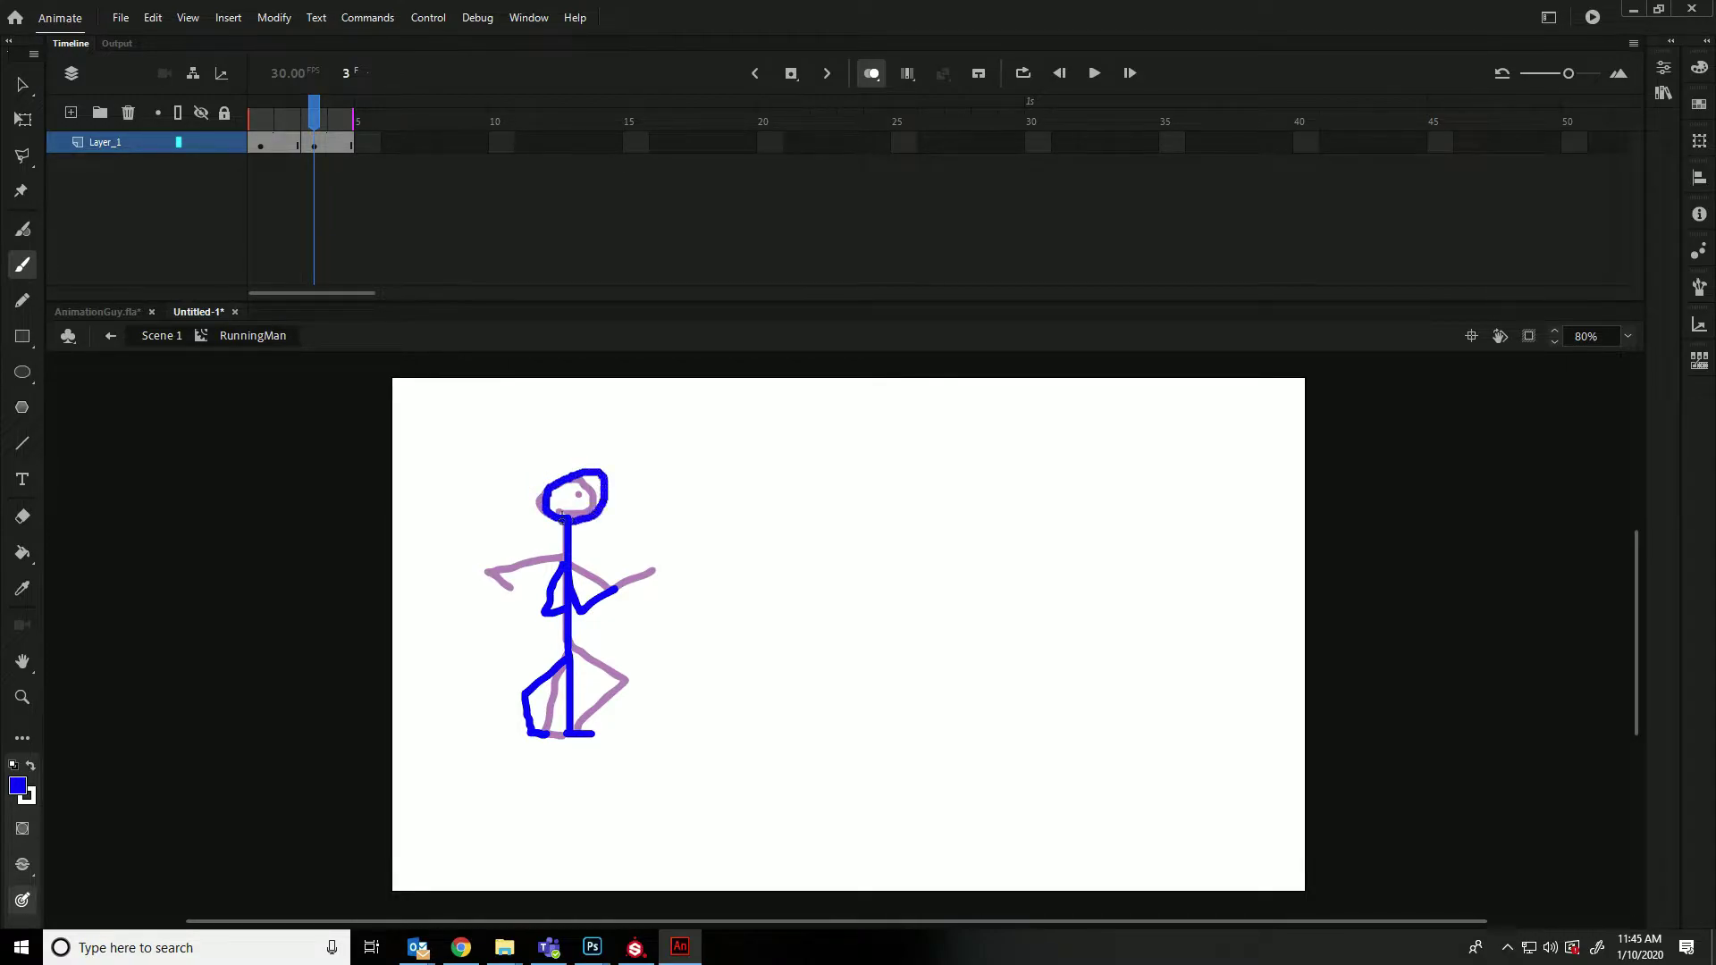
click(581, 493)
Turn on loop playback and preview the two running poses inside the RunningMan symbol
click(1023, 73)
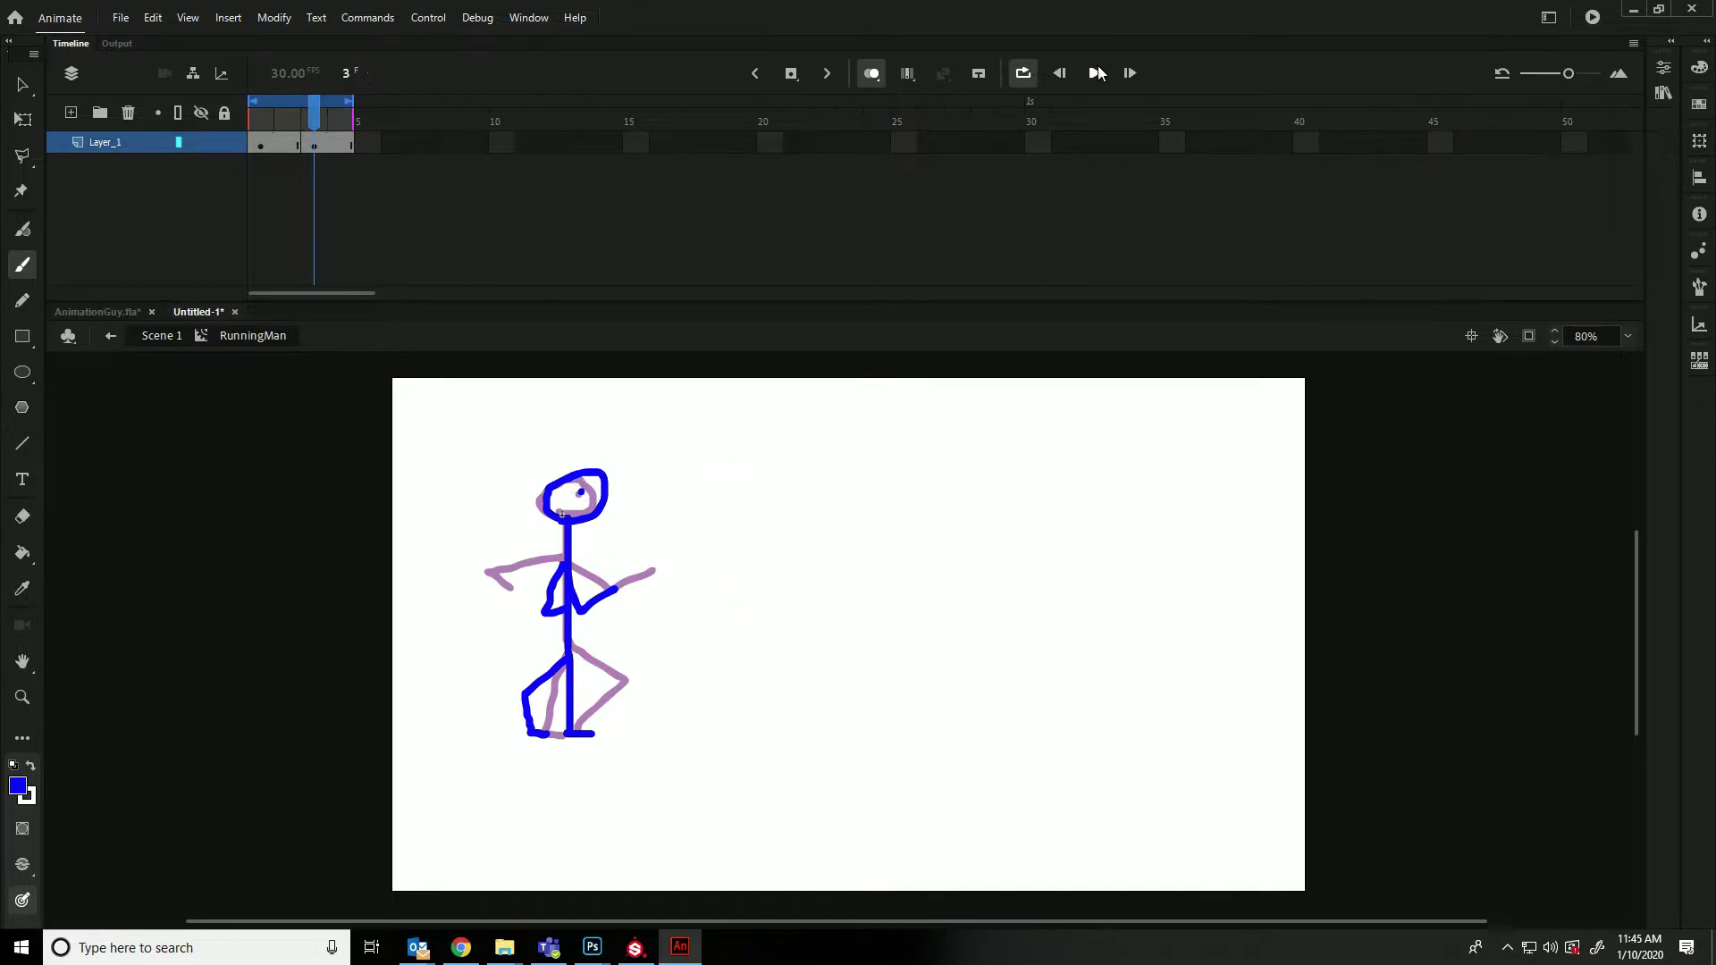
click(1099, 73)
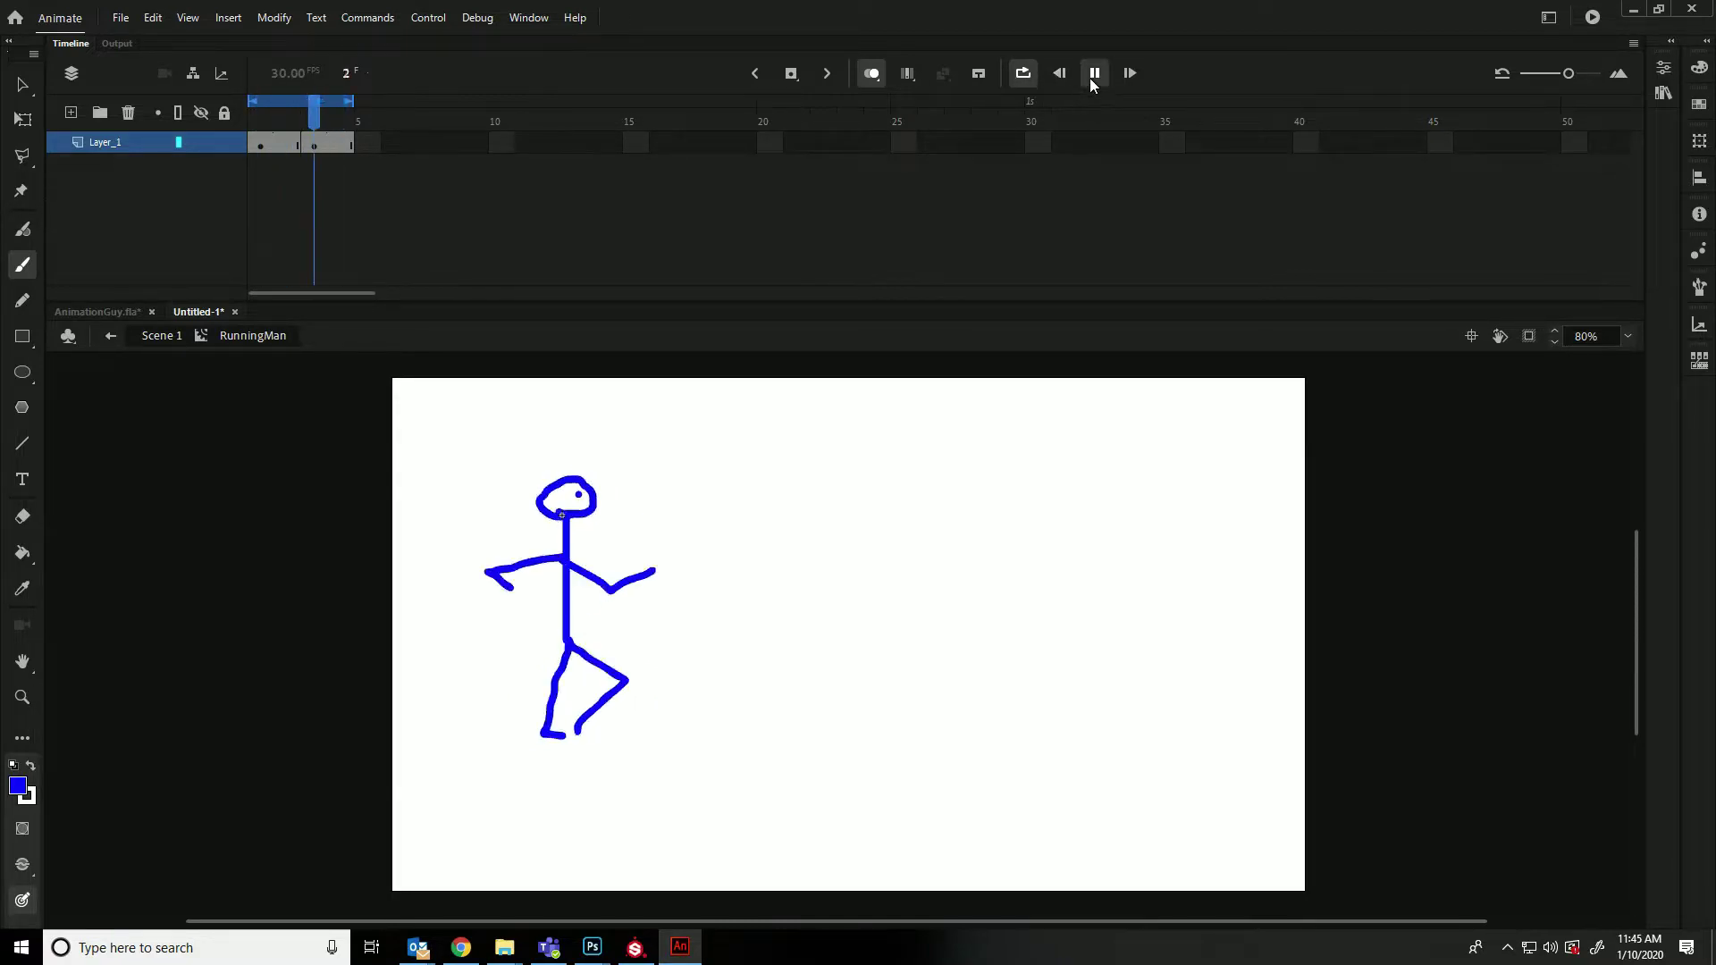
click(1093, 74)
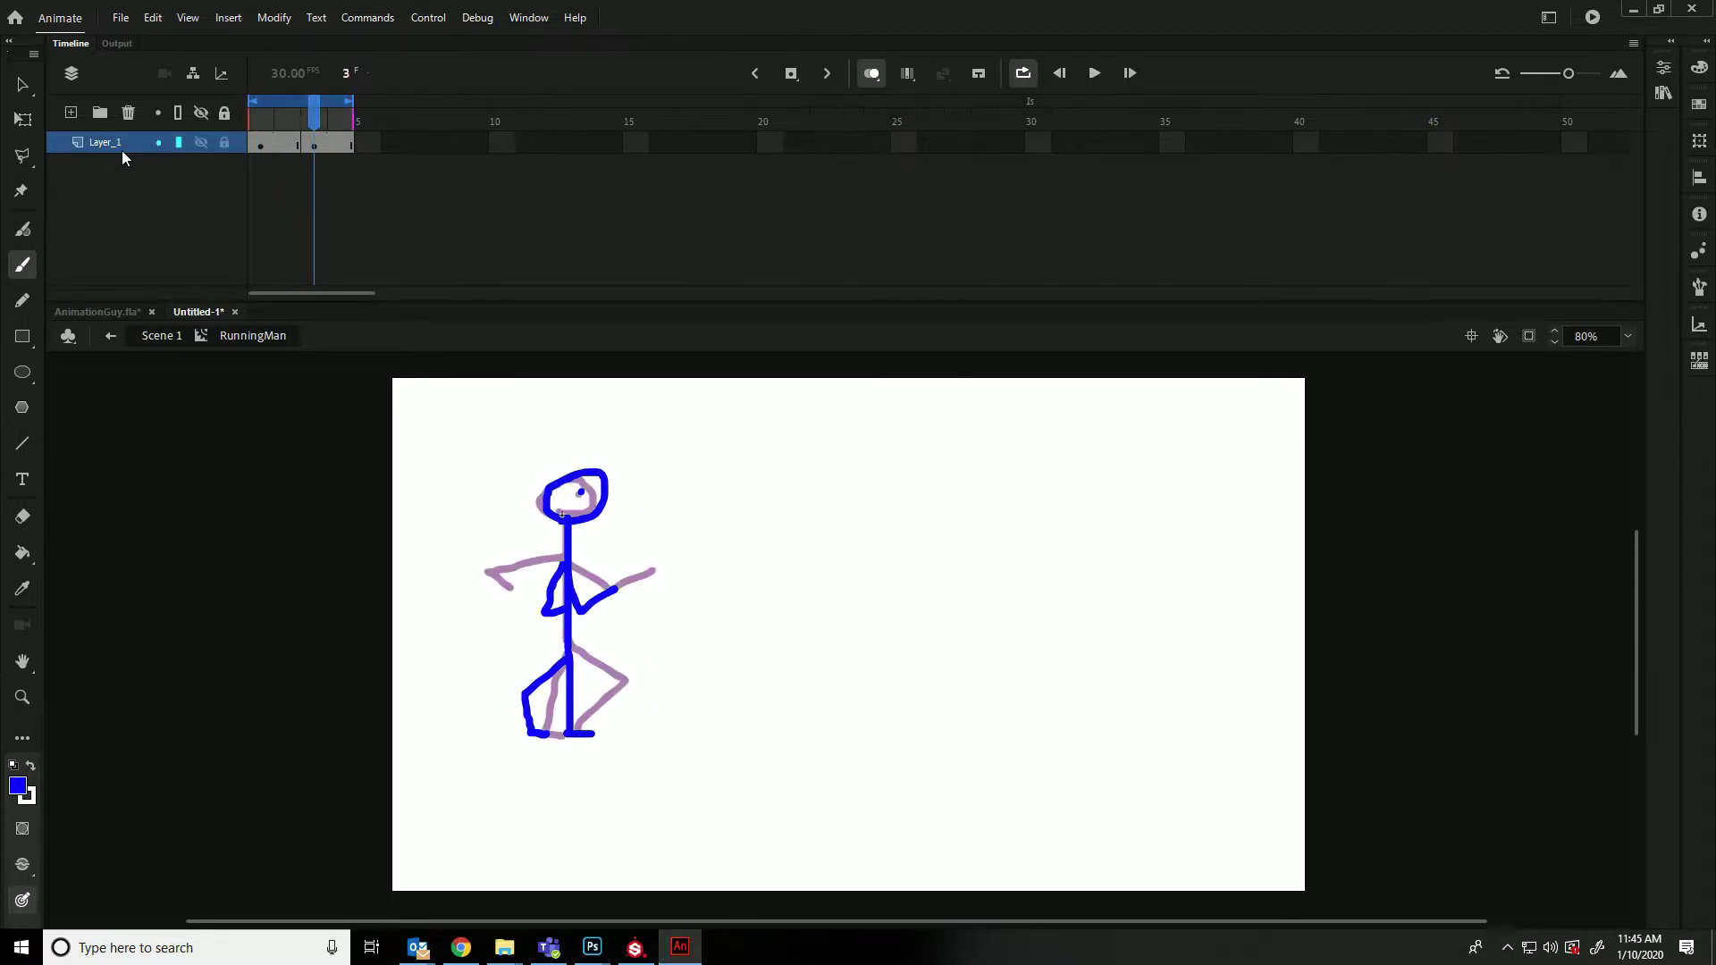
Return to Scene 1 from the RunningMan symbol, re-entering it once to check its frames
click(161, 338)
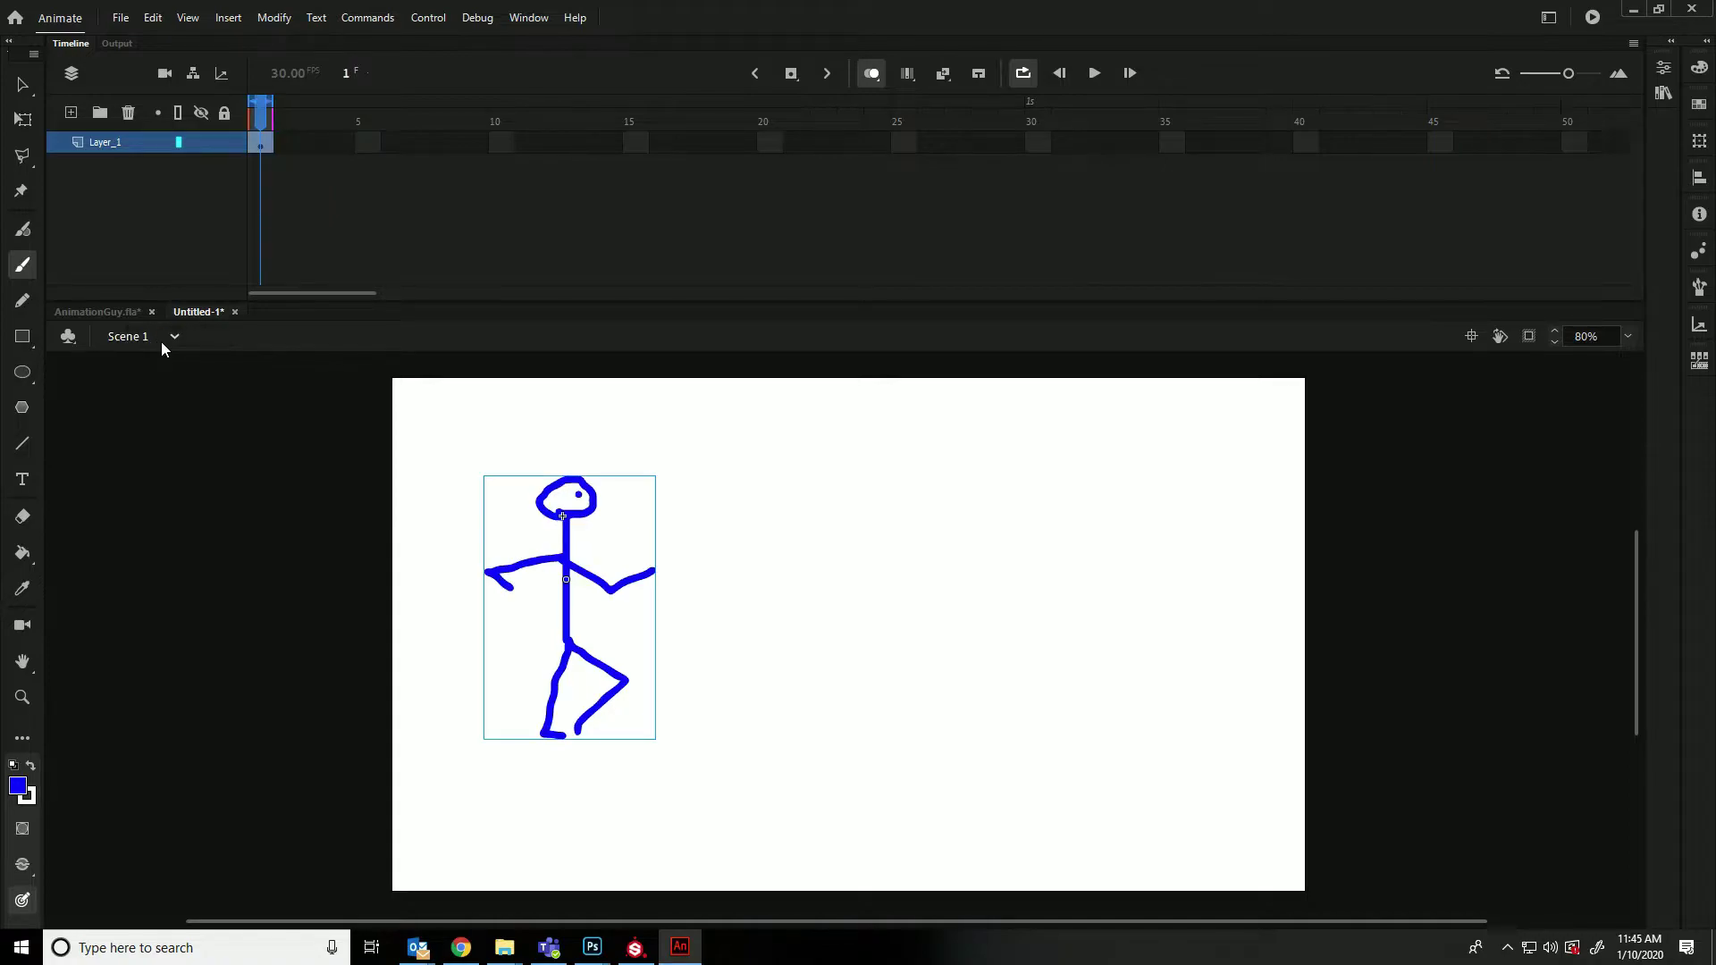
click(25, 83)
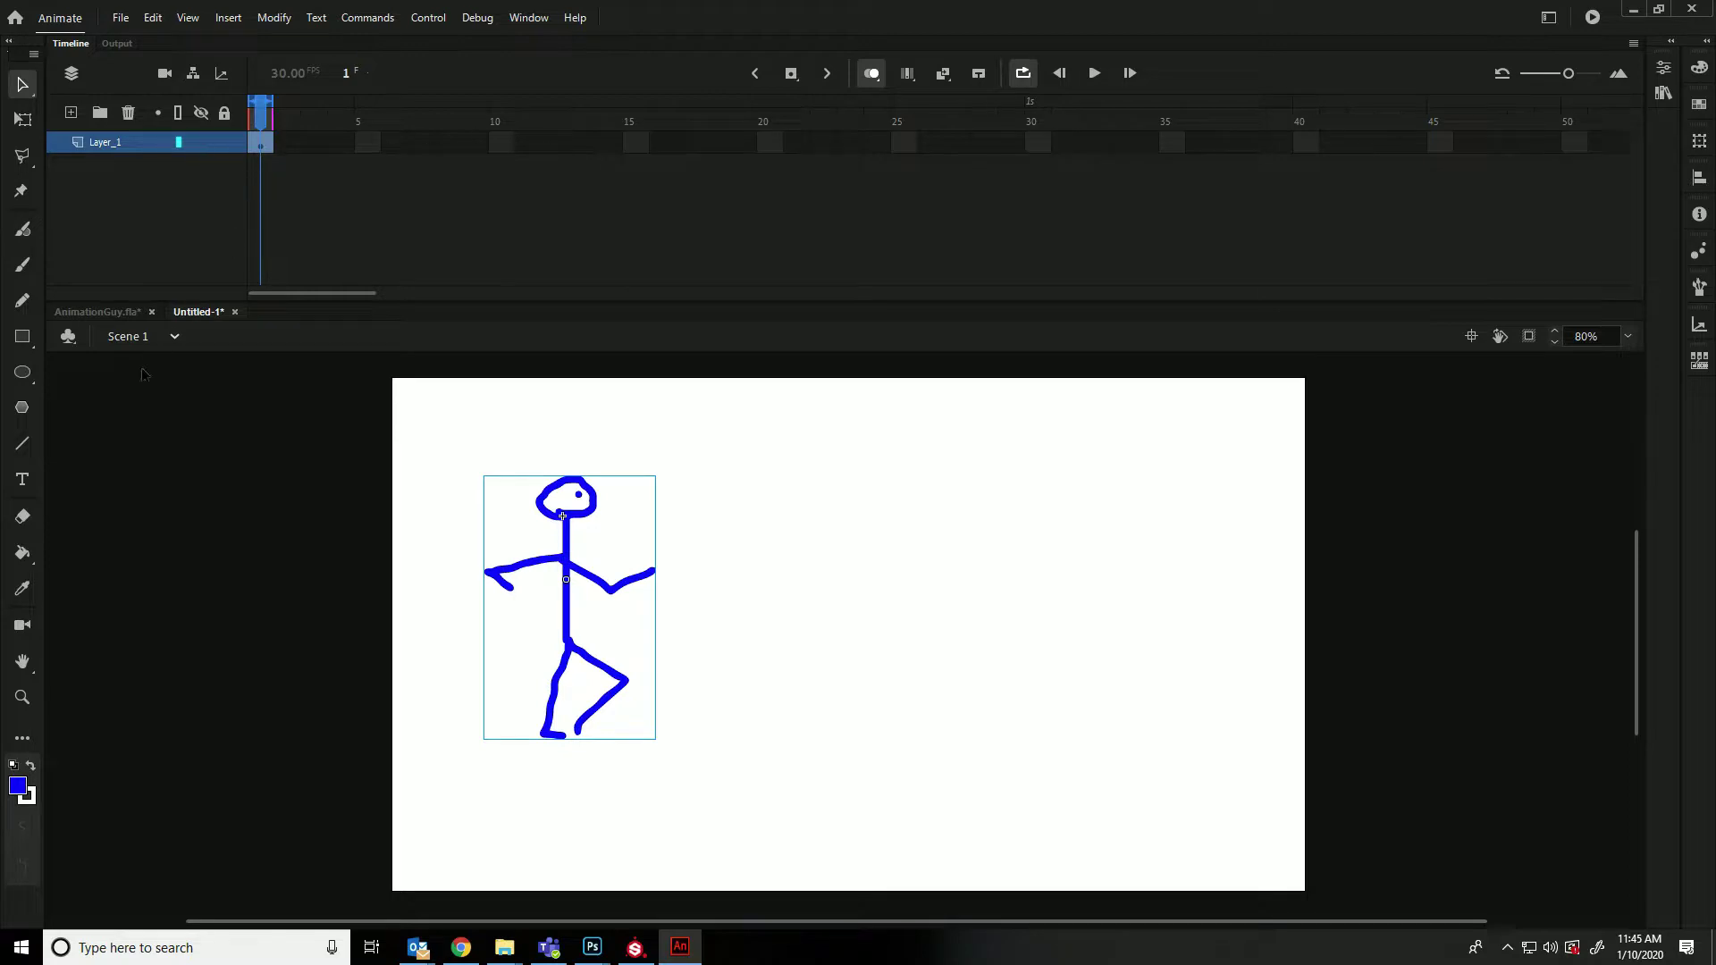
double_click(569, 511)
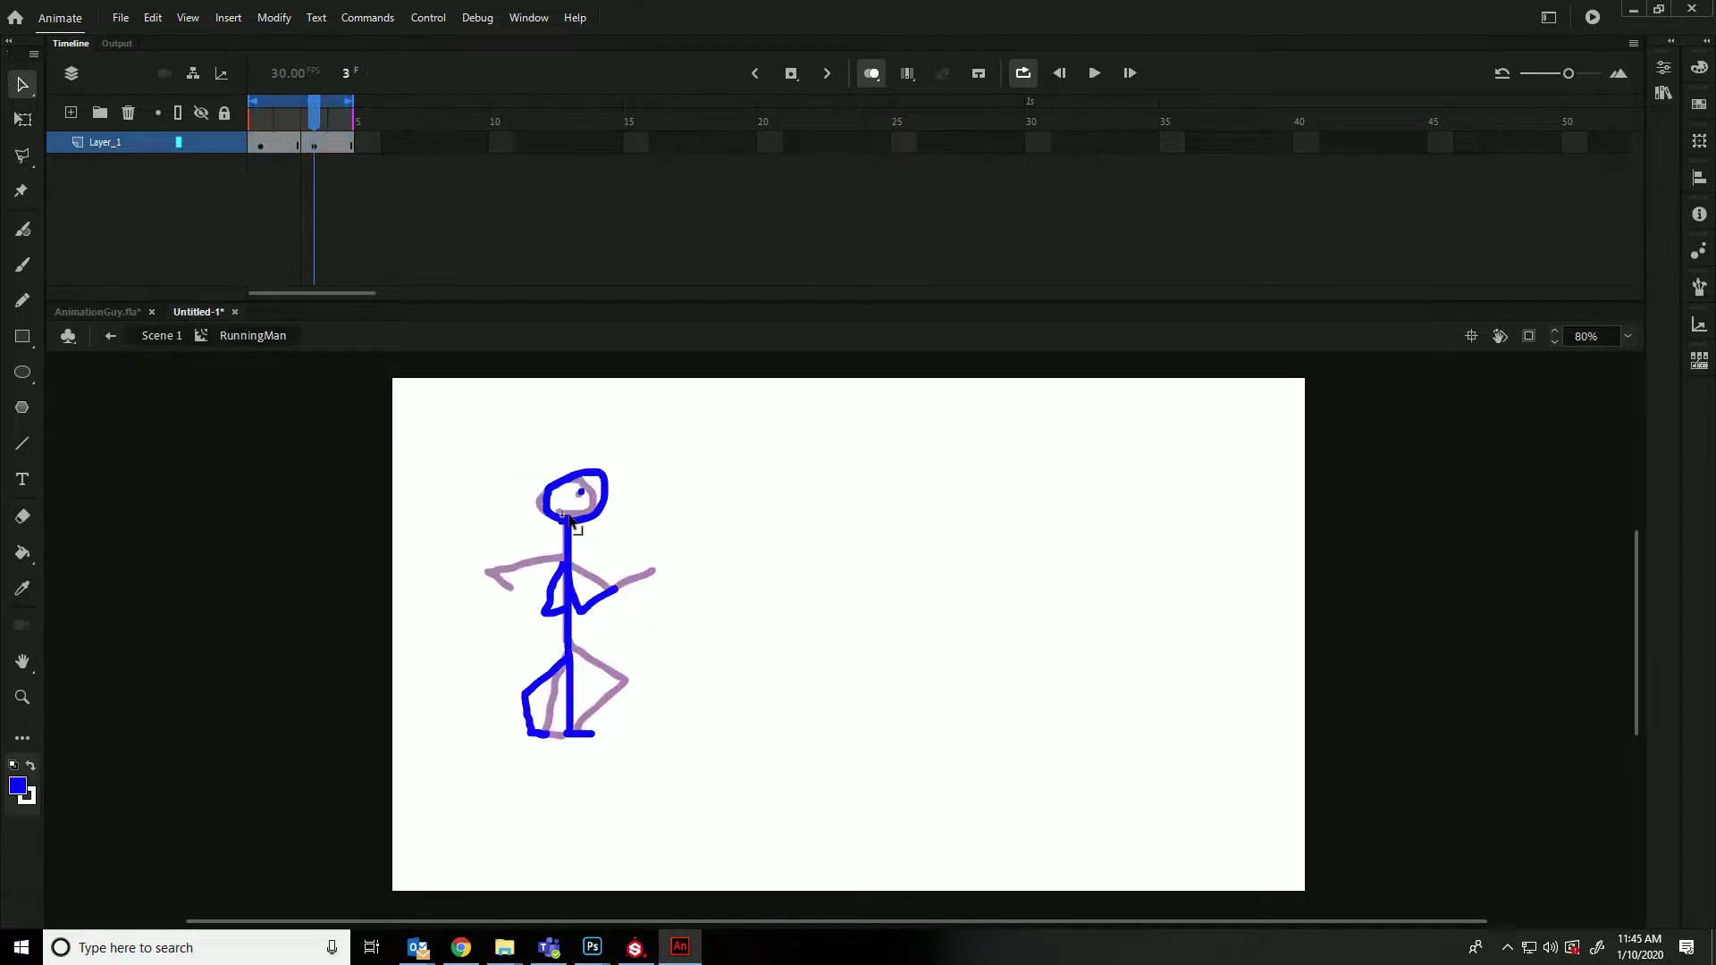
click(152, 336)
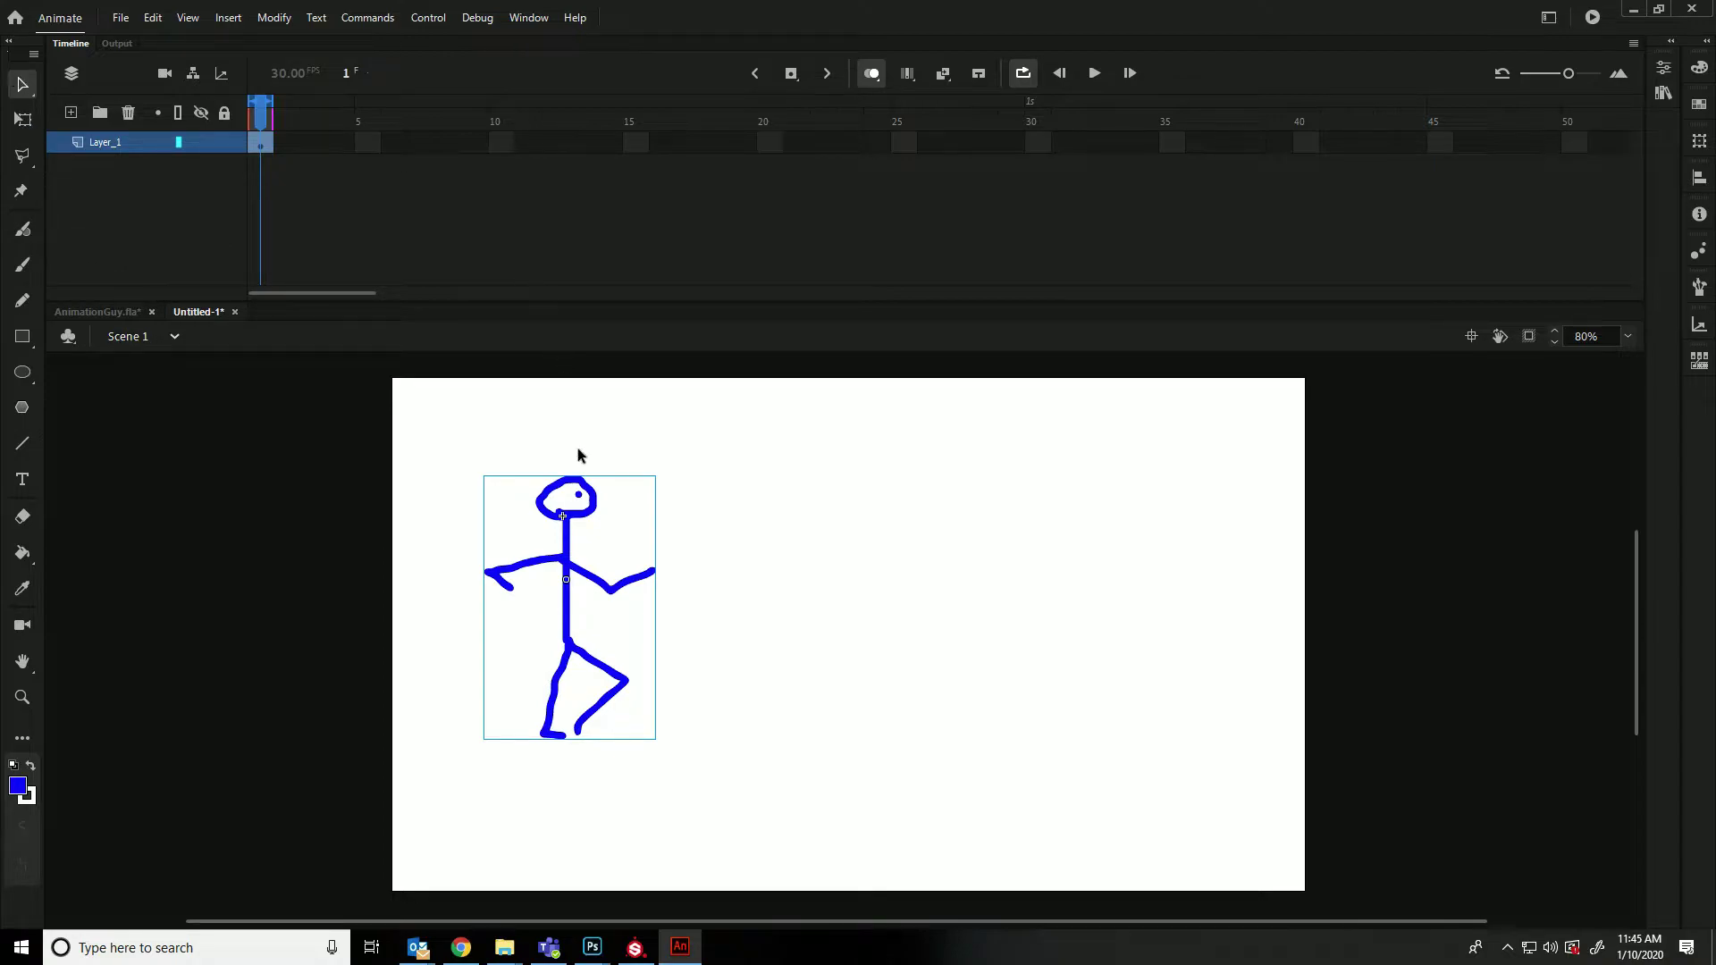
Change the RunningMan instance's behaviour from Movie Clip to Graphic
click(1673, 72)
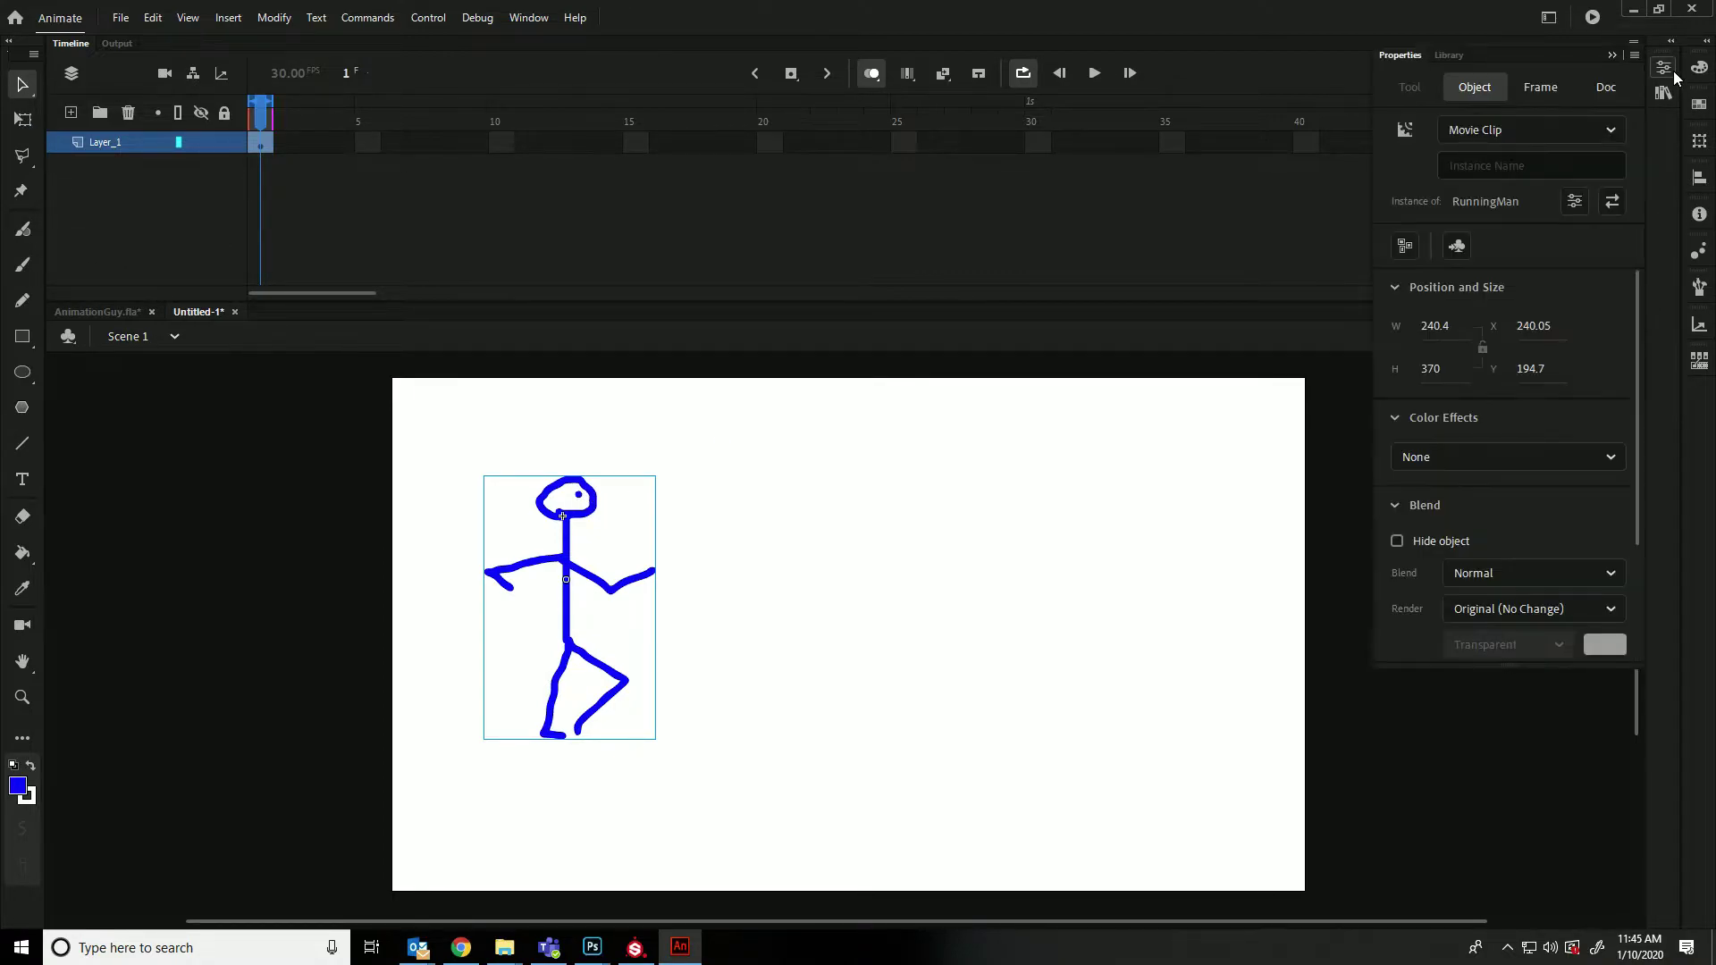
click(1481, 130)
click(1476, 220)
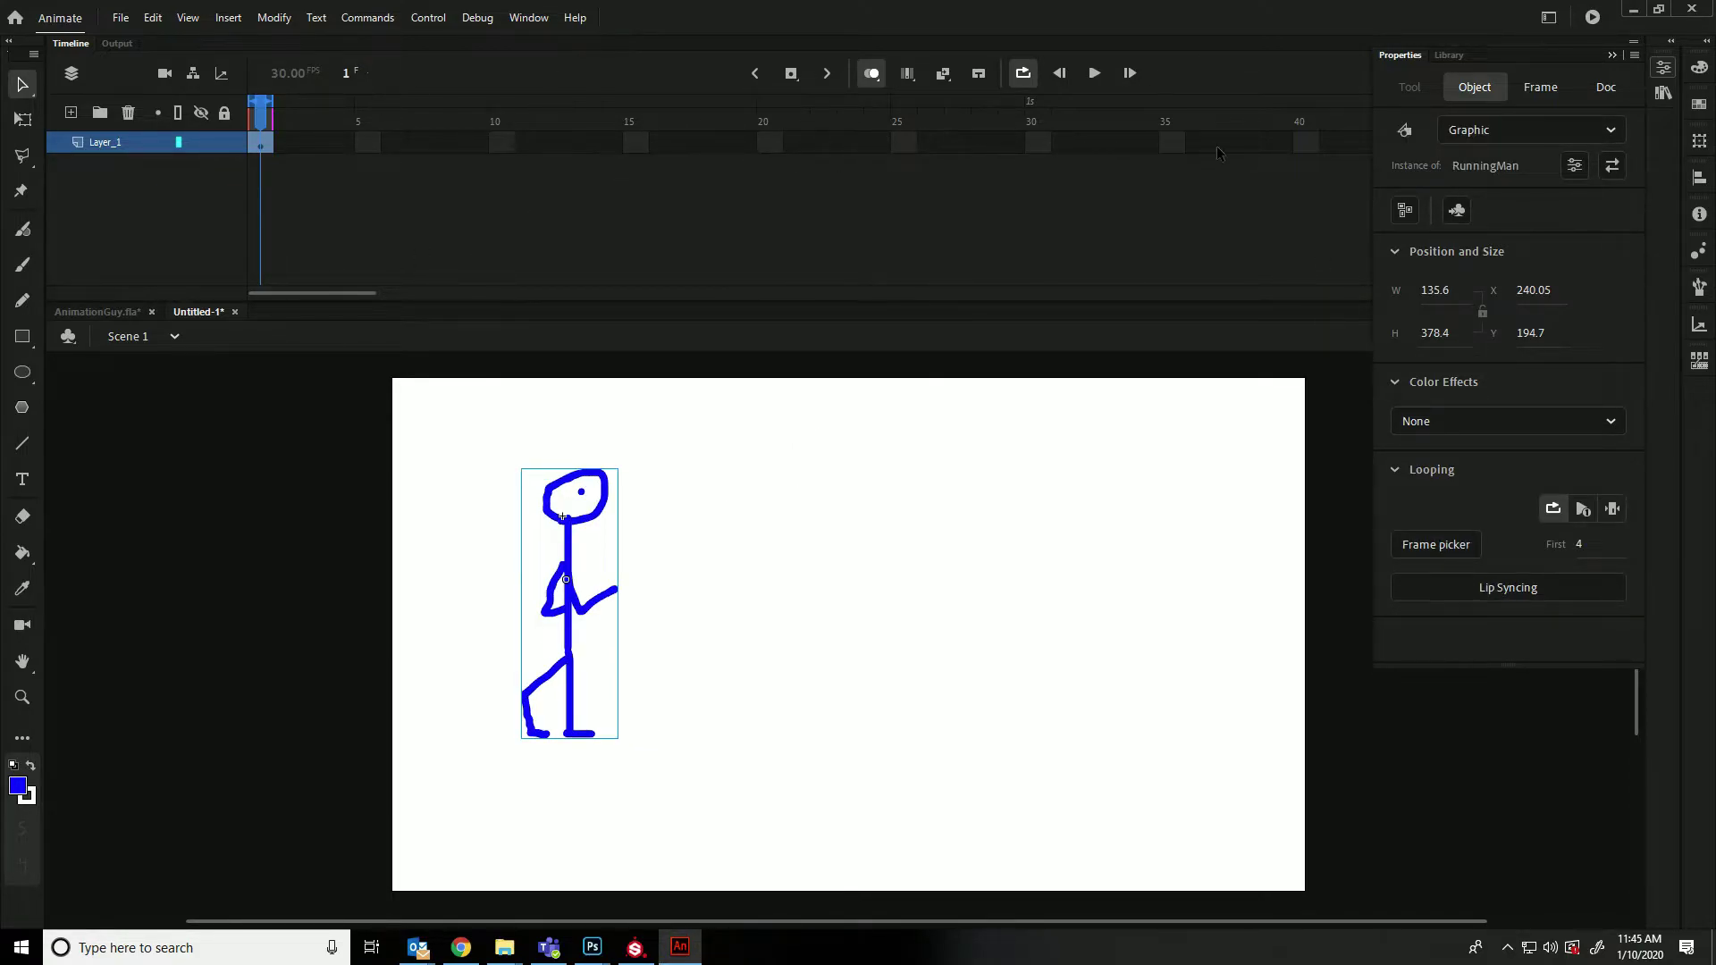
Extend Layer_1 in the main timeline to frame 60 and go back to the timeline's start
drag(373, 297, 459, 291)
click(912, 143)
key(F5)
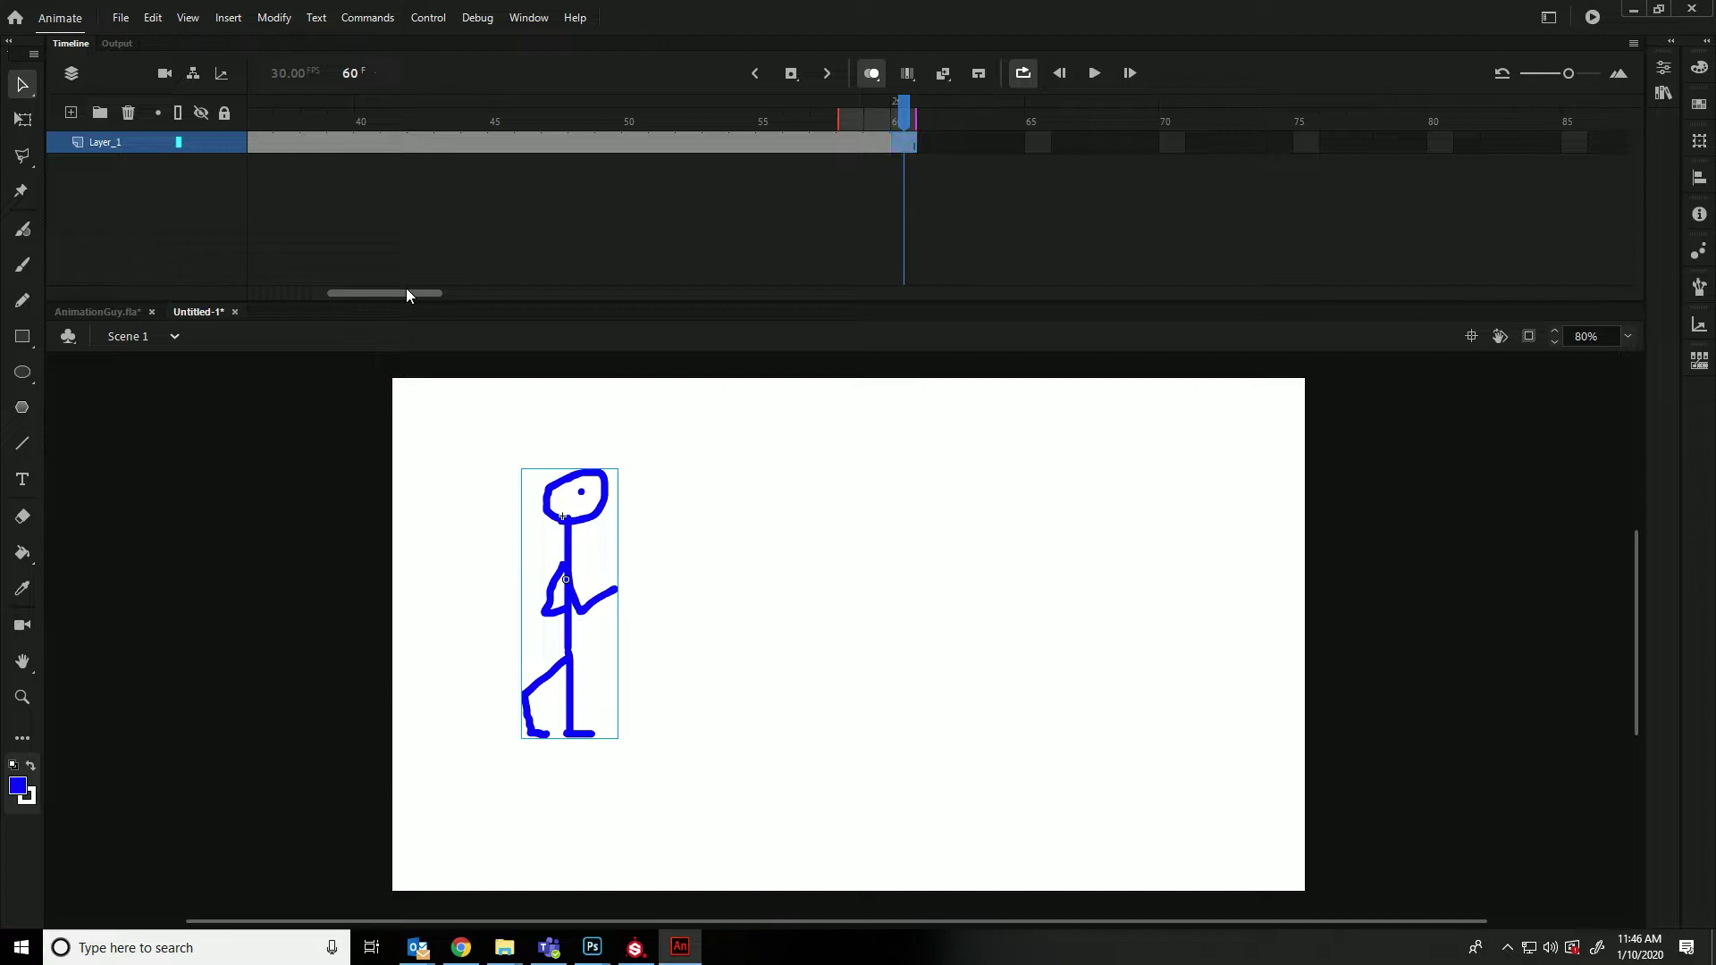
drag(406, 289, 222, 275)
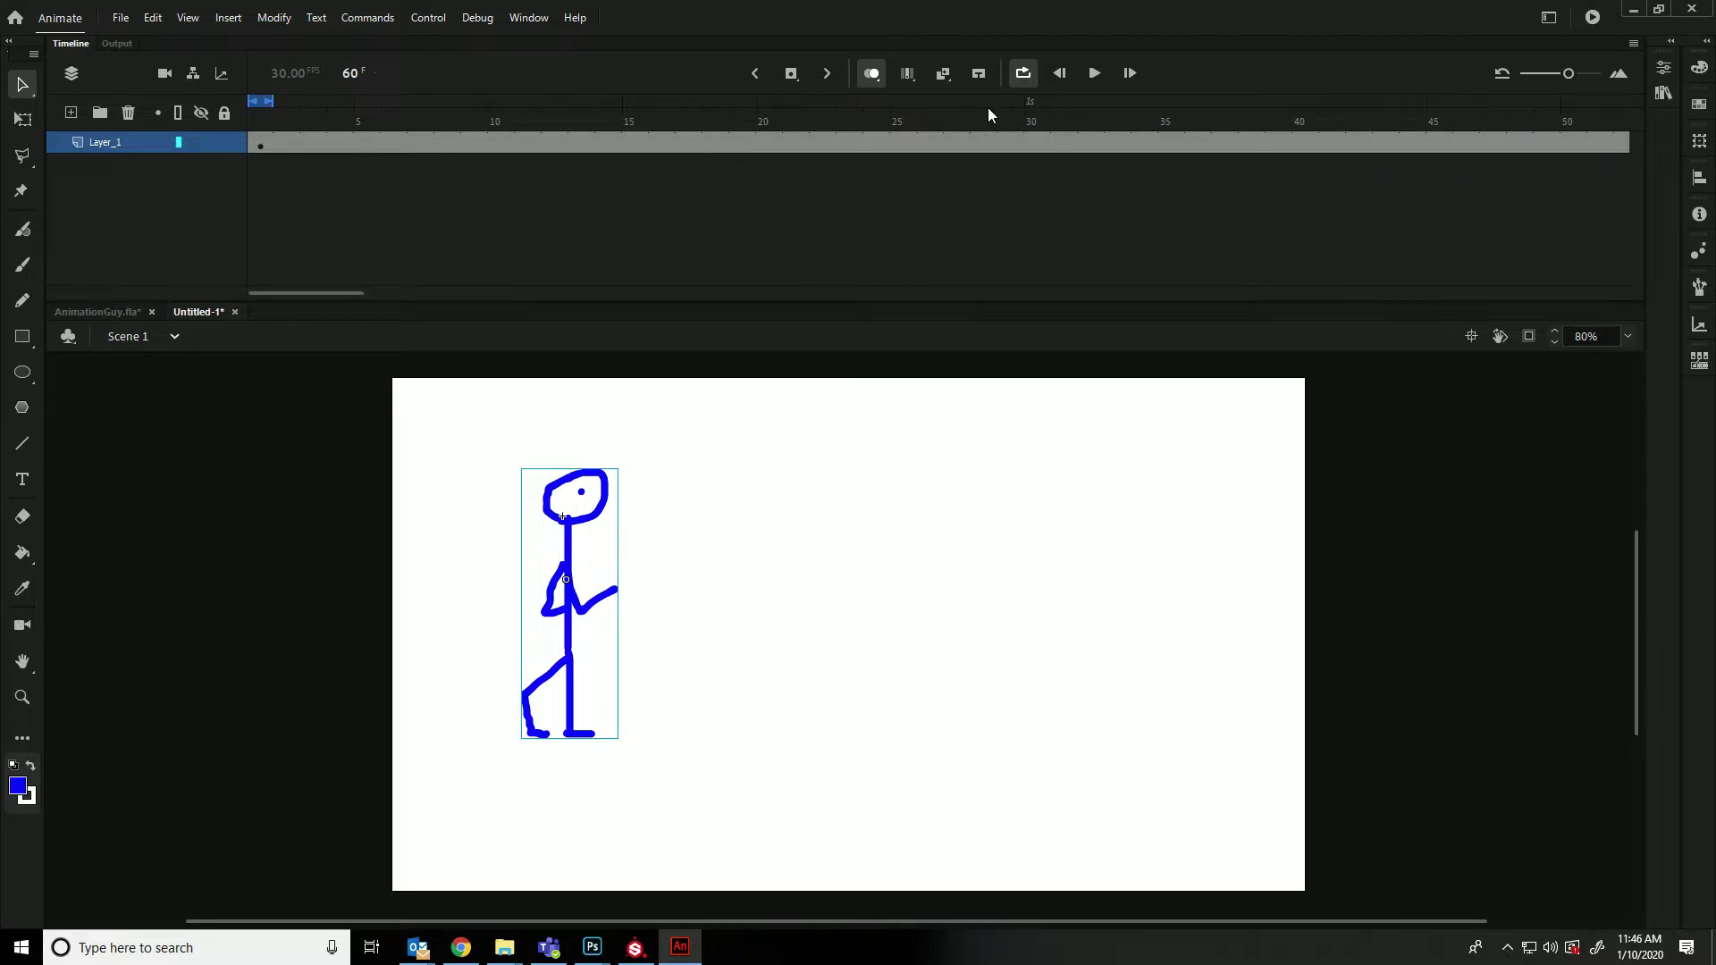
Extend the playback loop range to frame 60 and preview the looping run in Scene 1
drag(273, 104, 1625, 105)
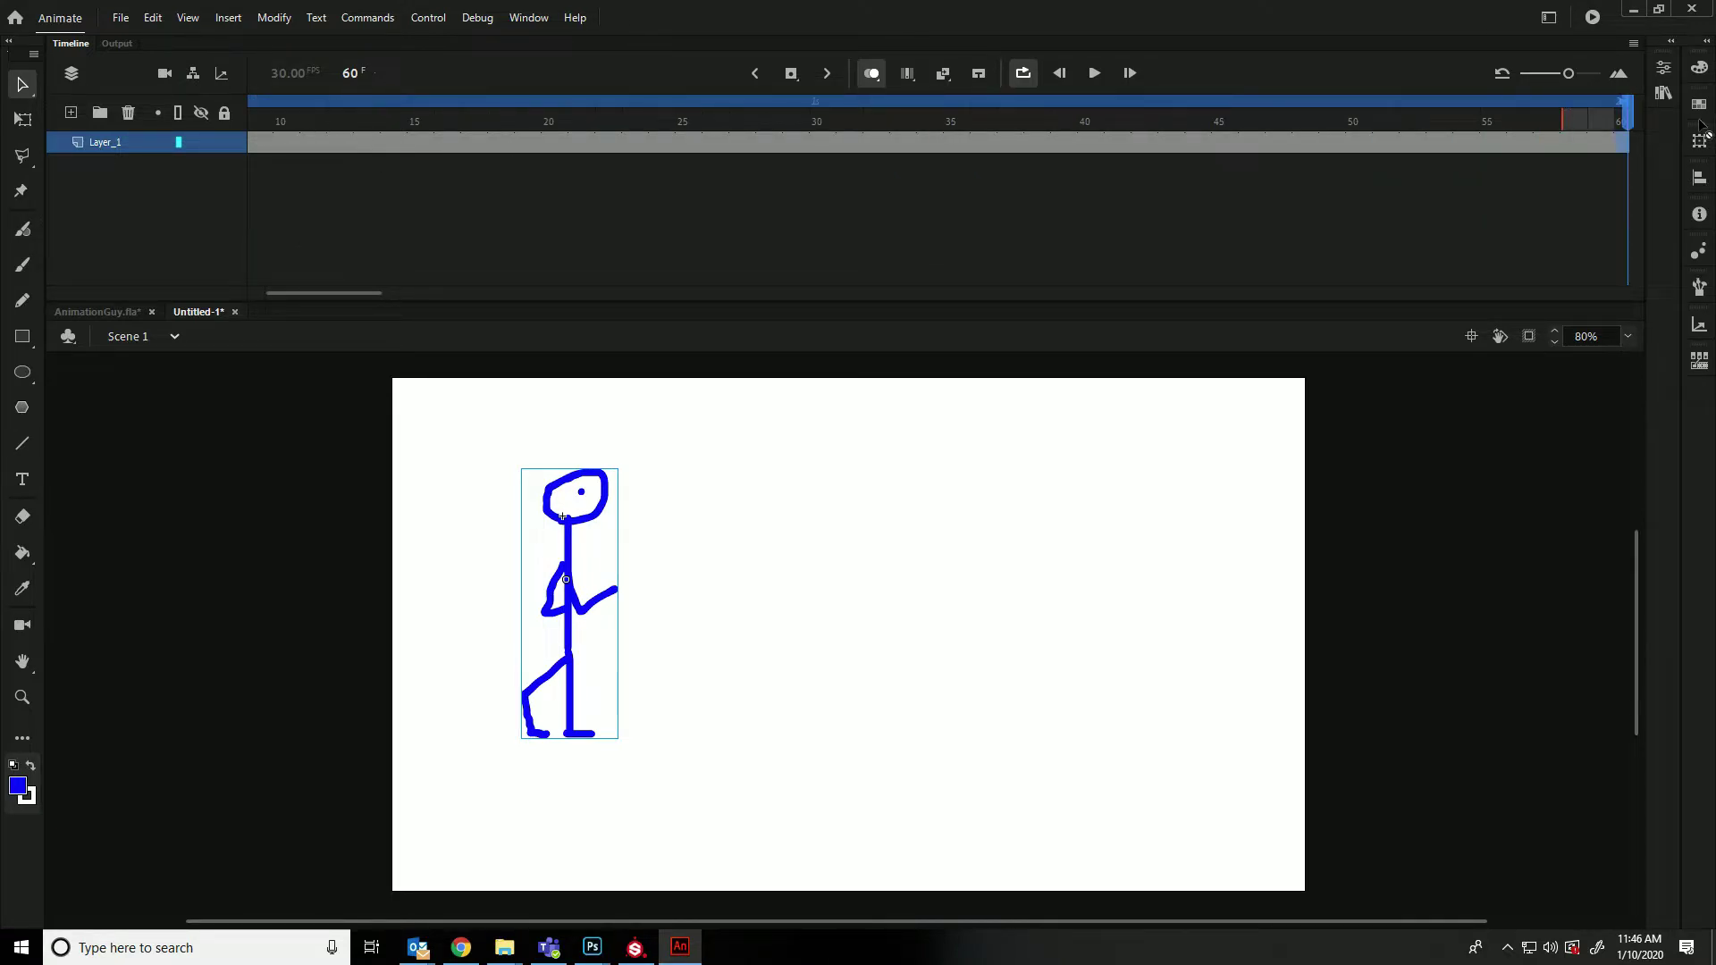
click(1087, 73)
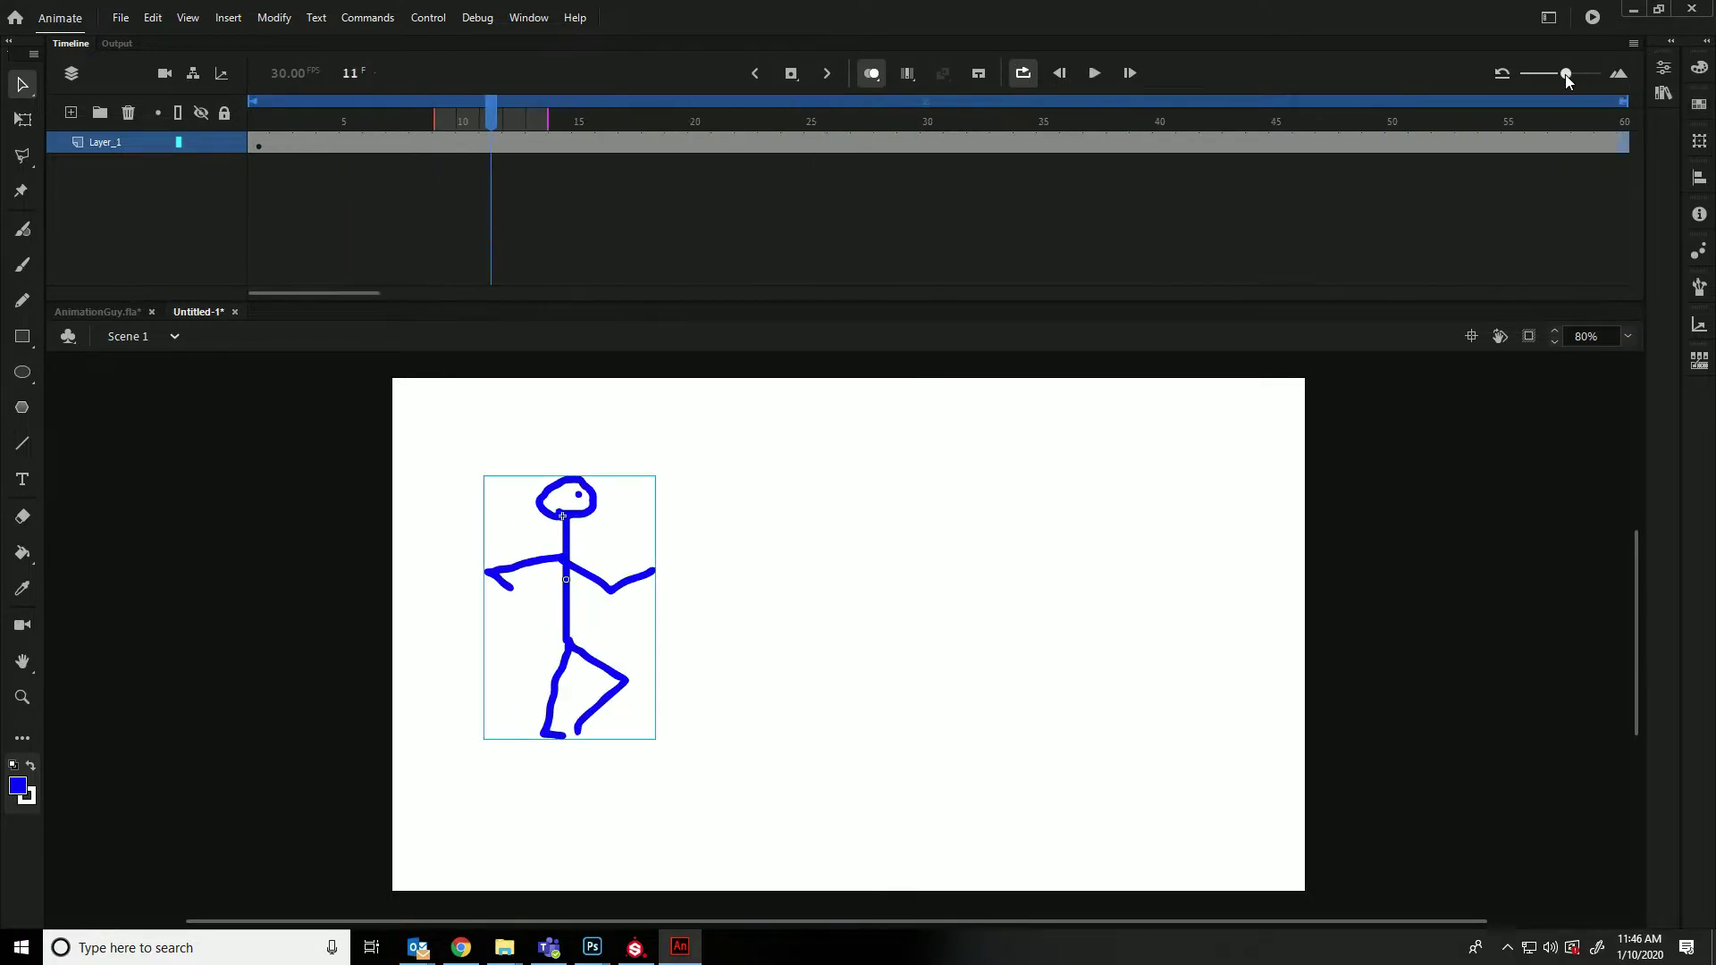
drag(1565, 73, 1548, 75)
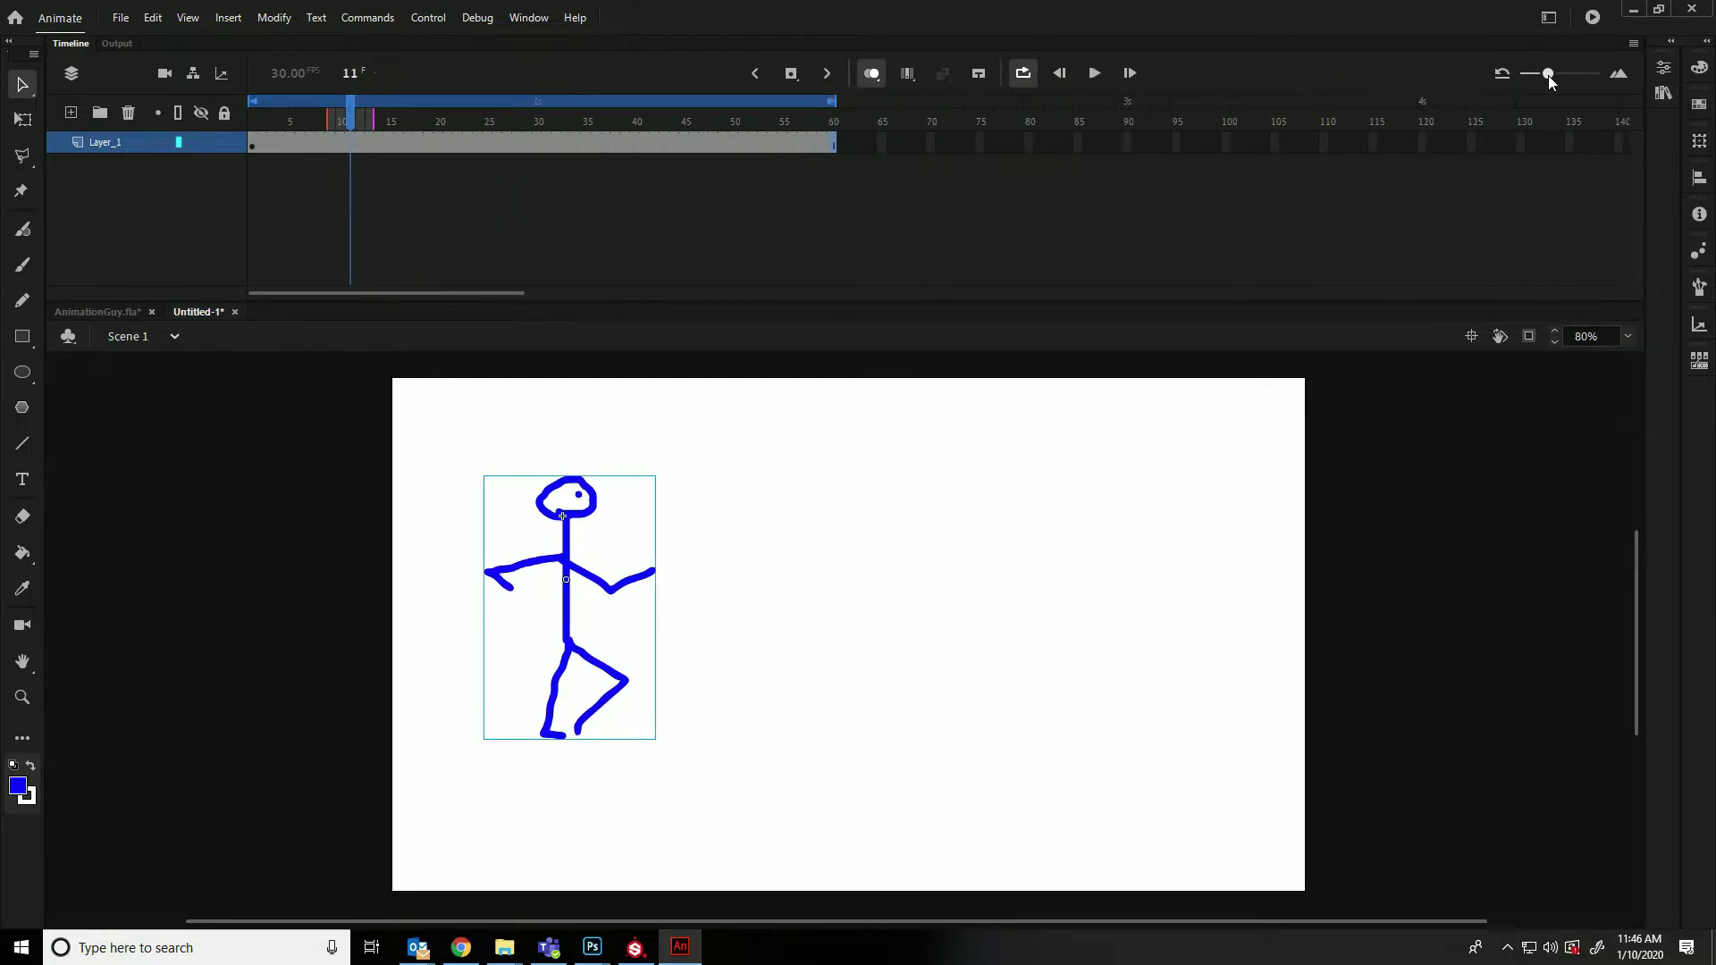
click(1099, 76)
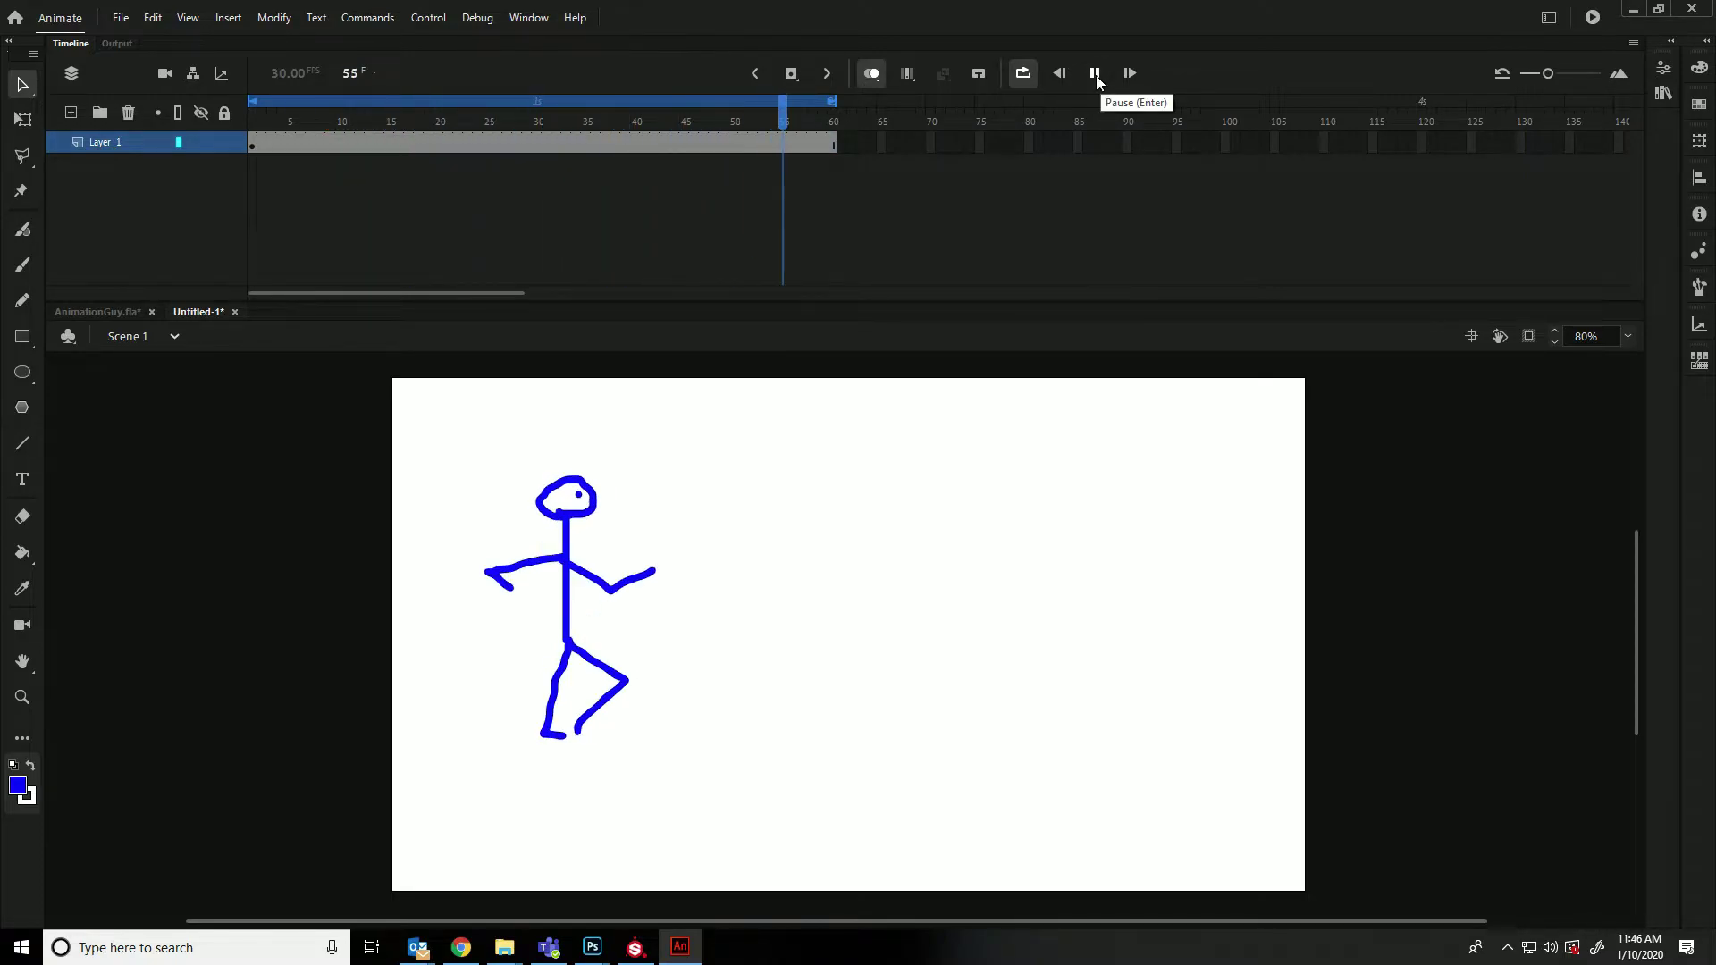
click(1096, 75)
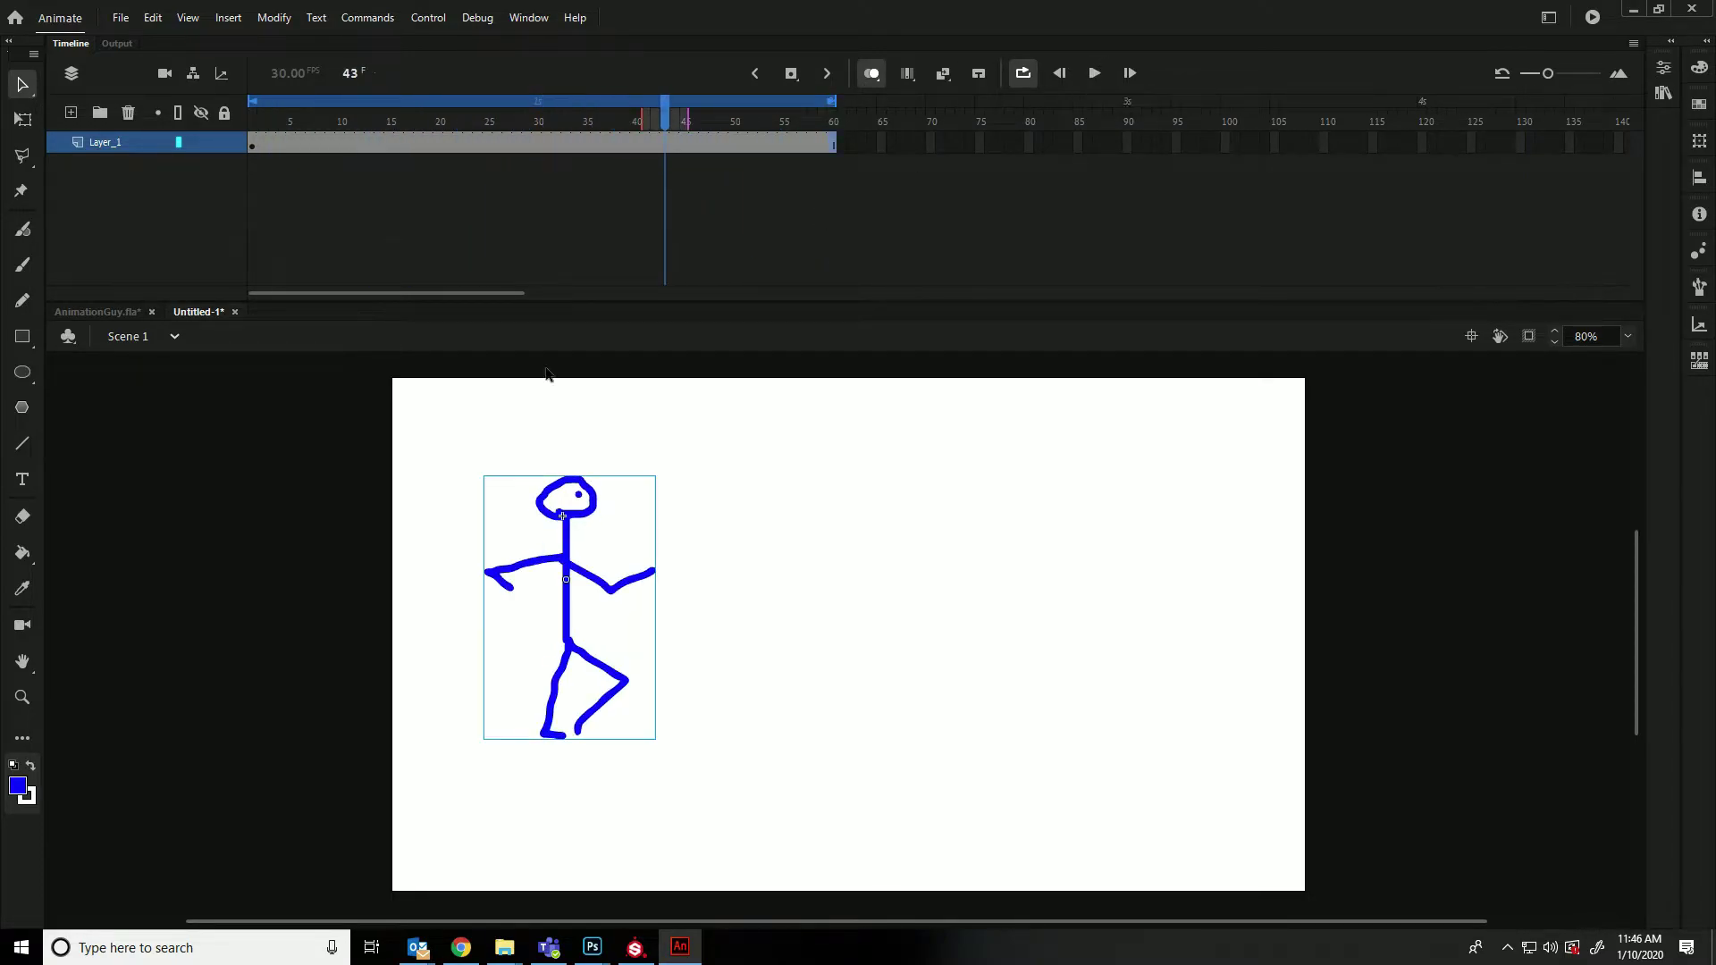
Lengthen both poses inside the RunningMan symbol by one frame each and return to Scene 1
double_click(568, 535)
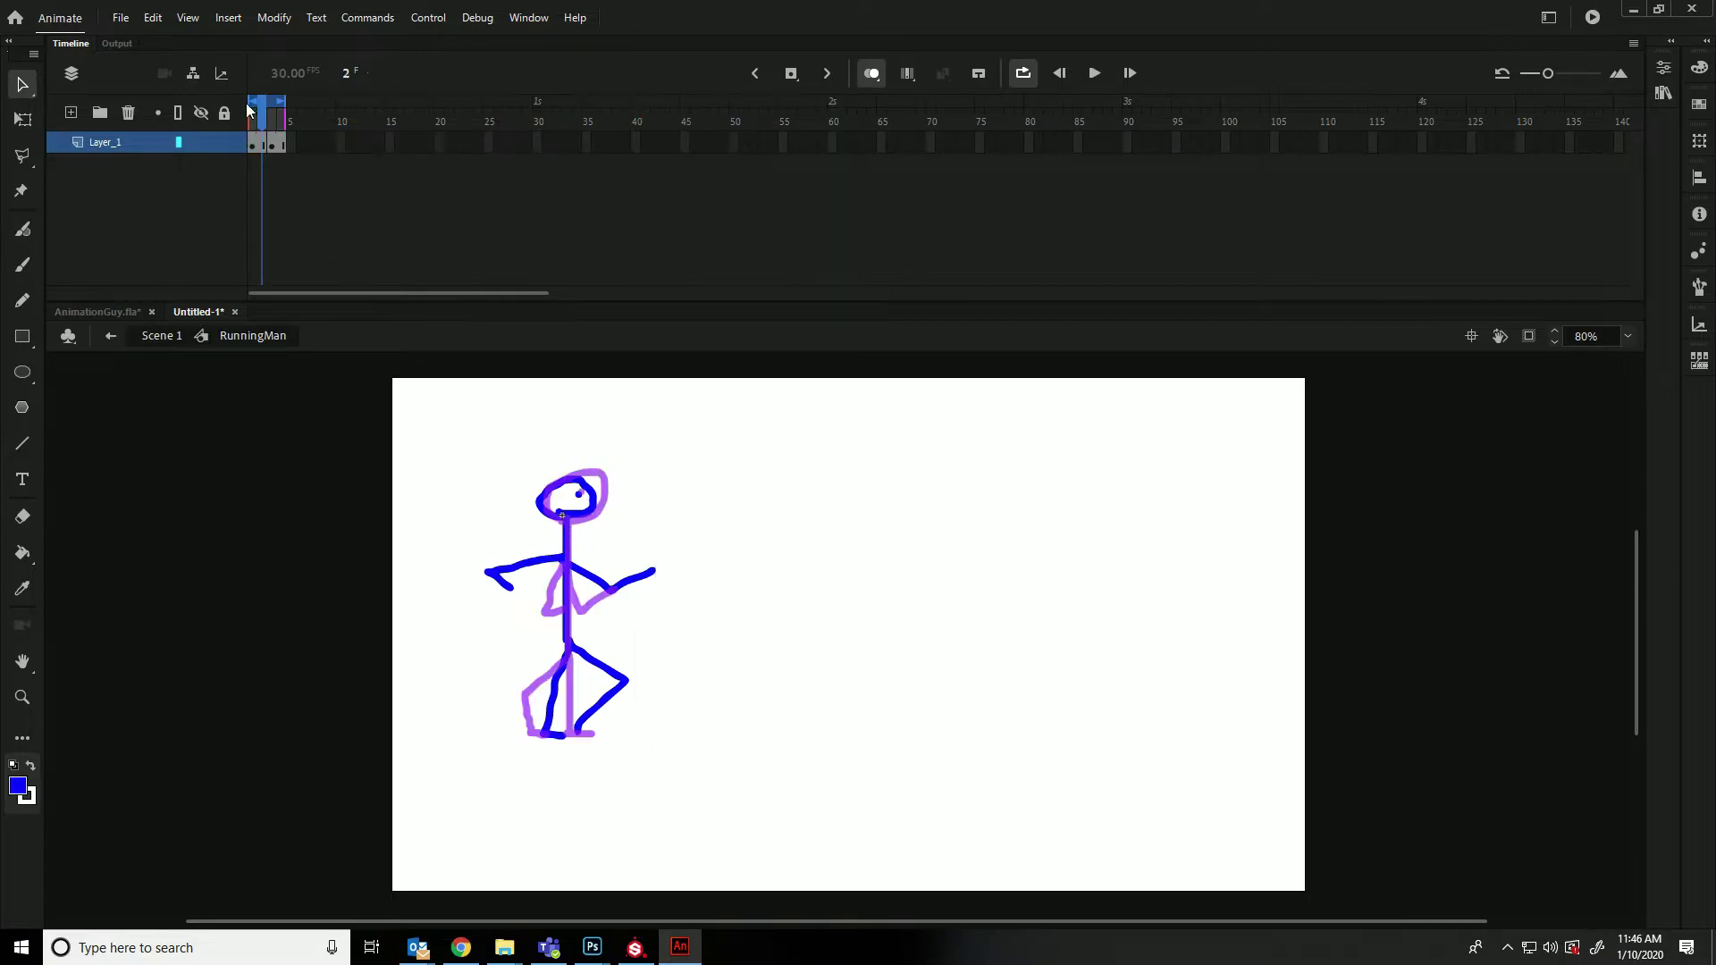
click(254, 148)
key(F5)
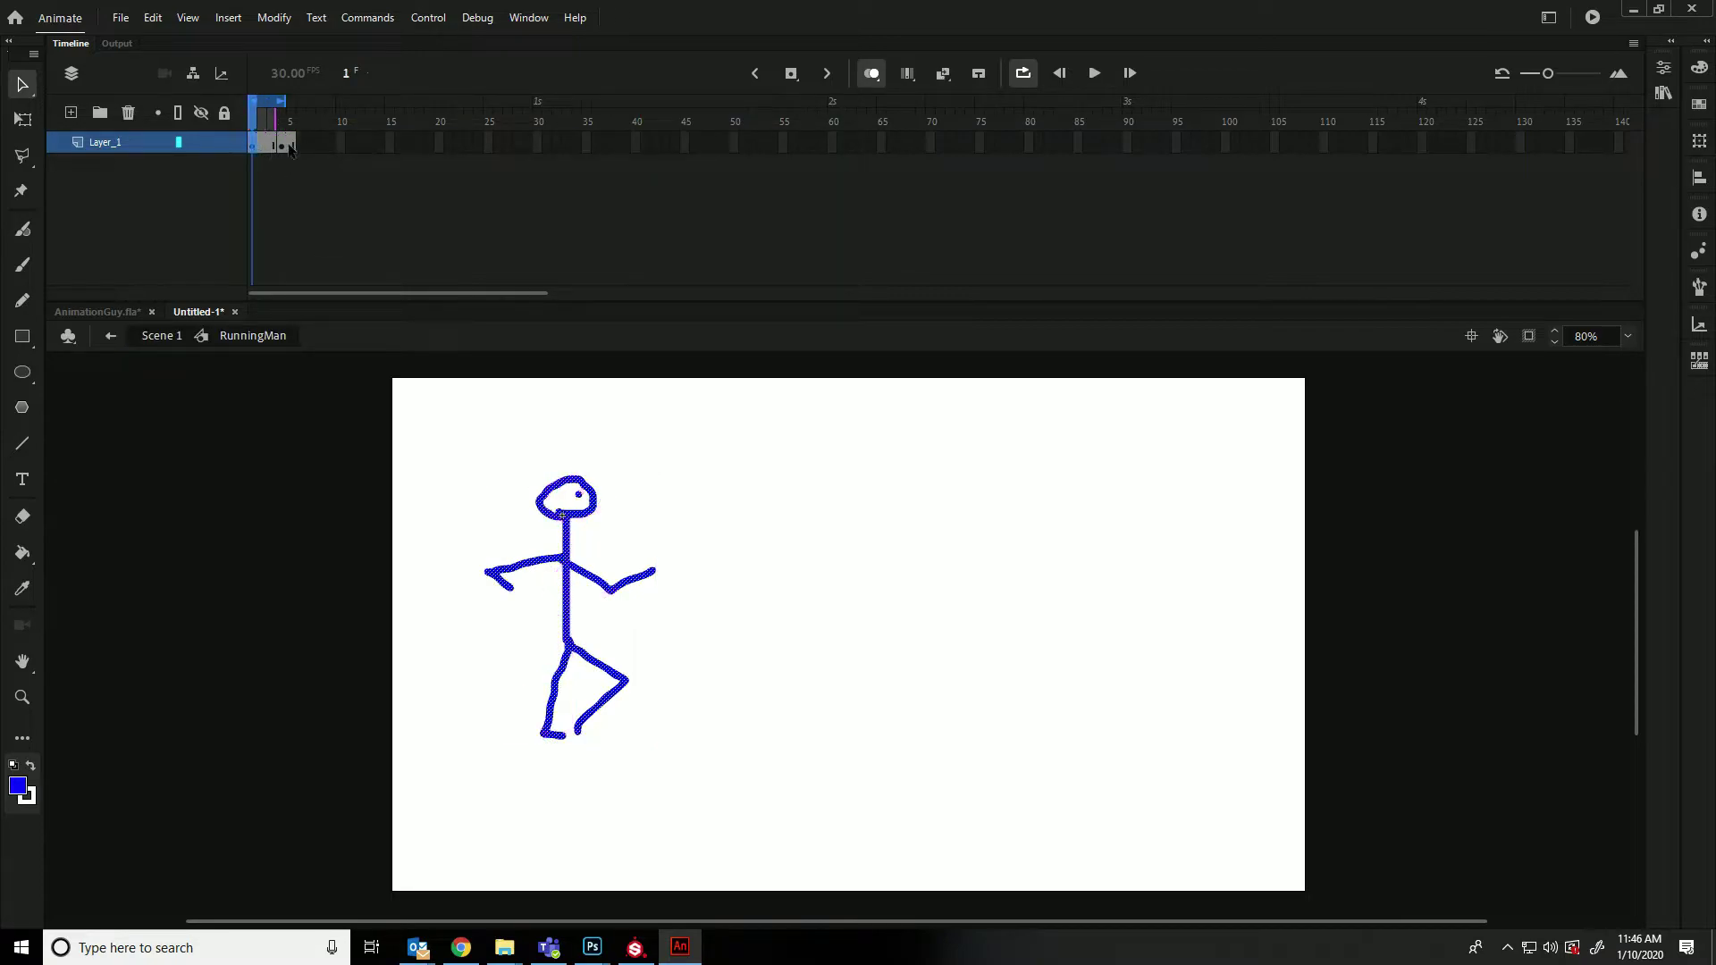
click(291, 148)
key(F5)
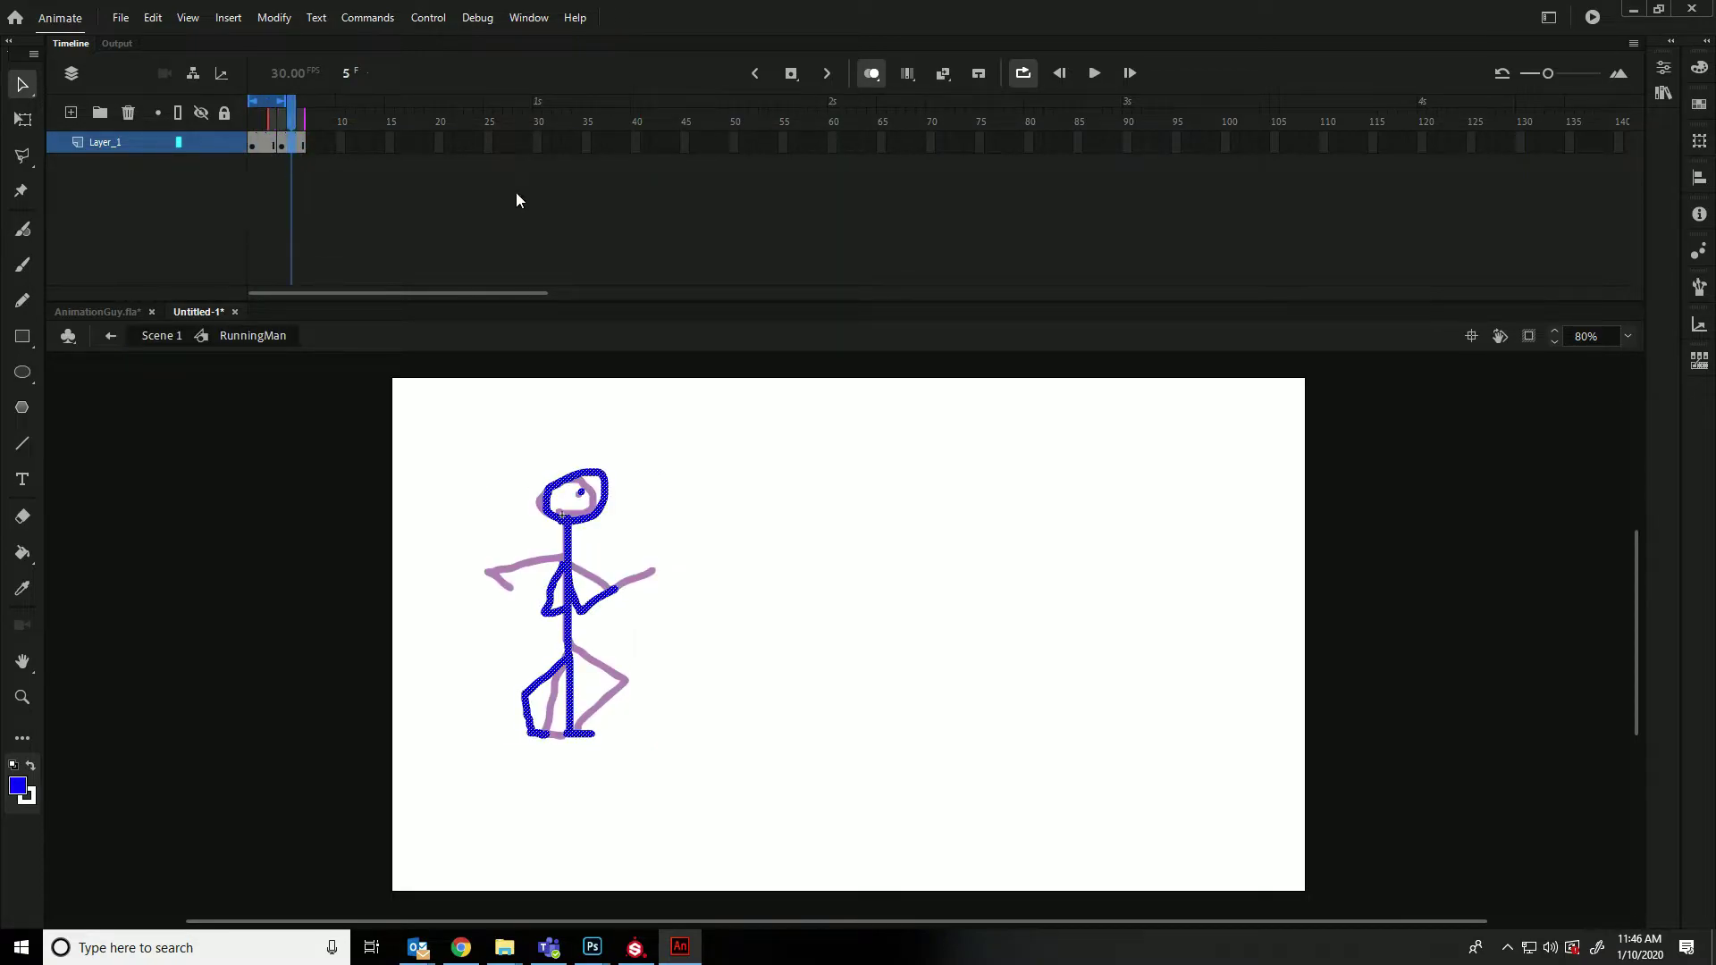
click(159, 337)
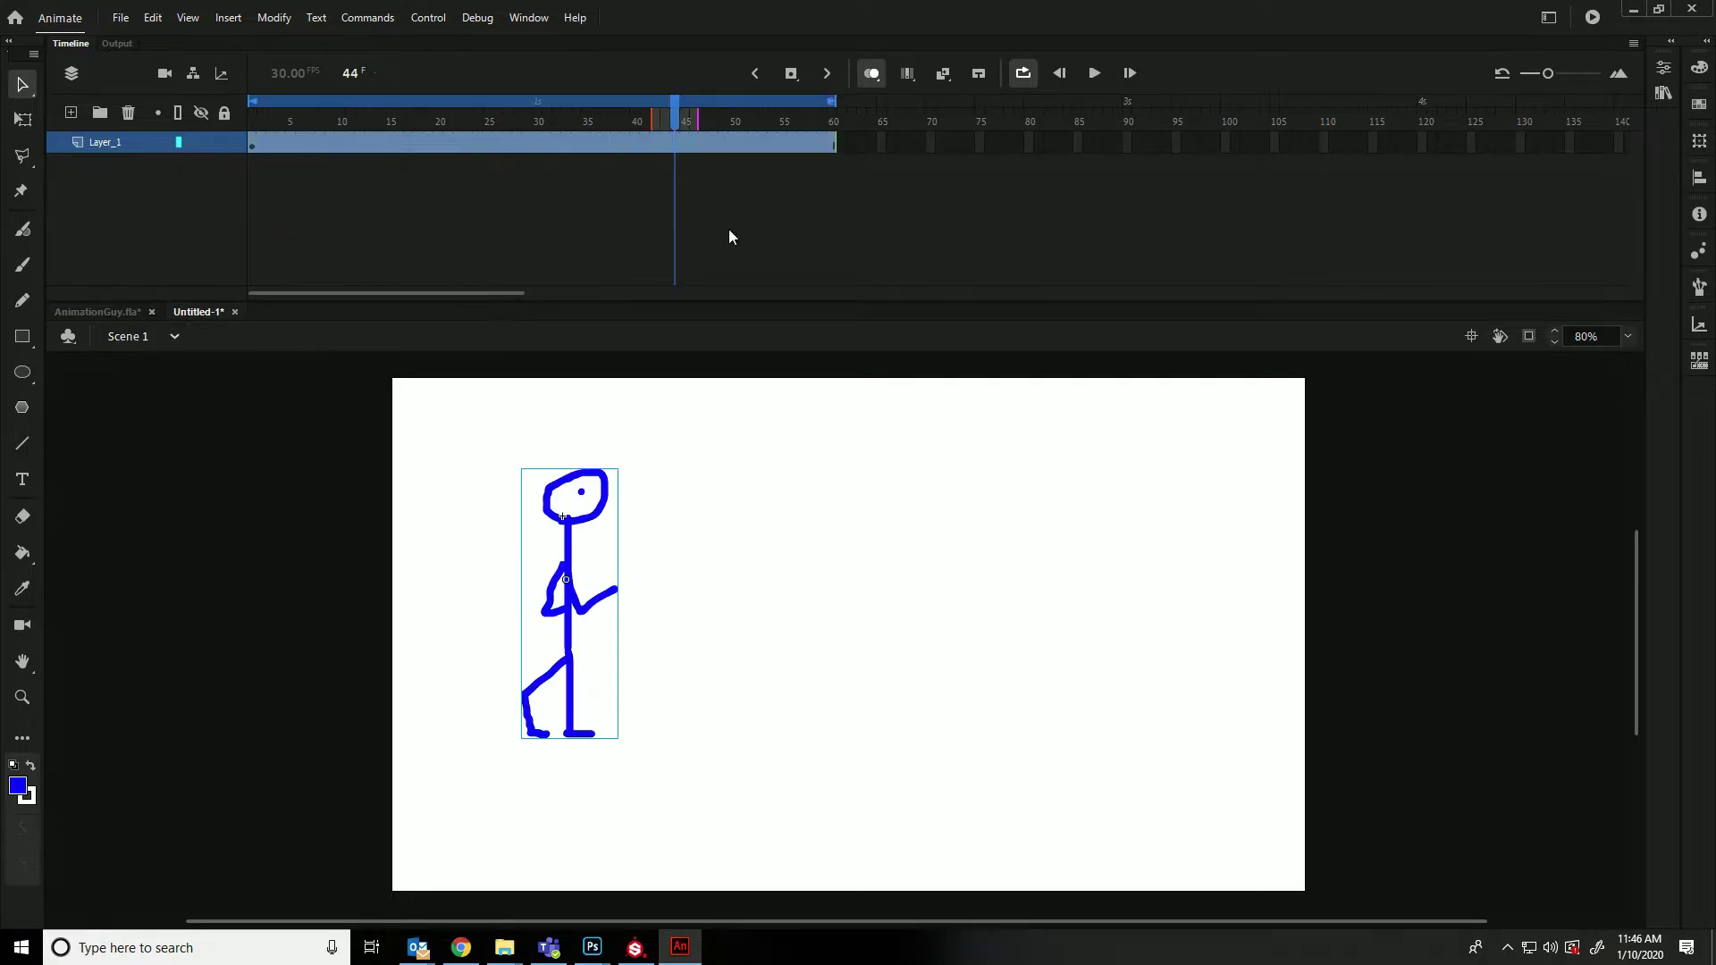
Preview the run in Scene 1 with the new pose timing and scrub back towards the timeline's start
click(1089, 77)
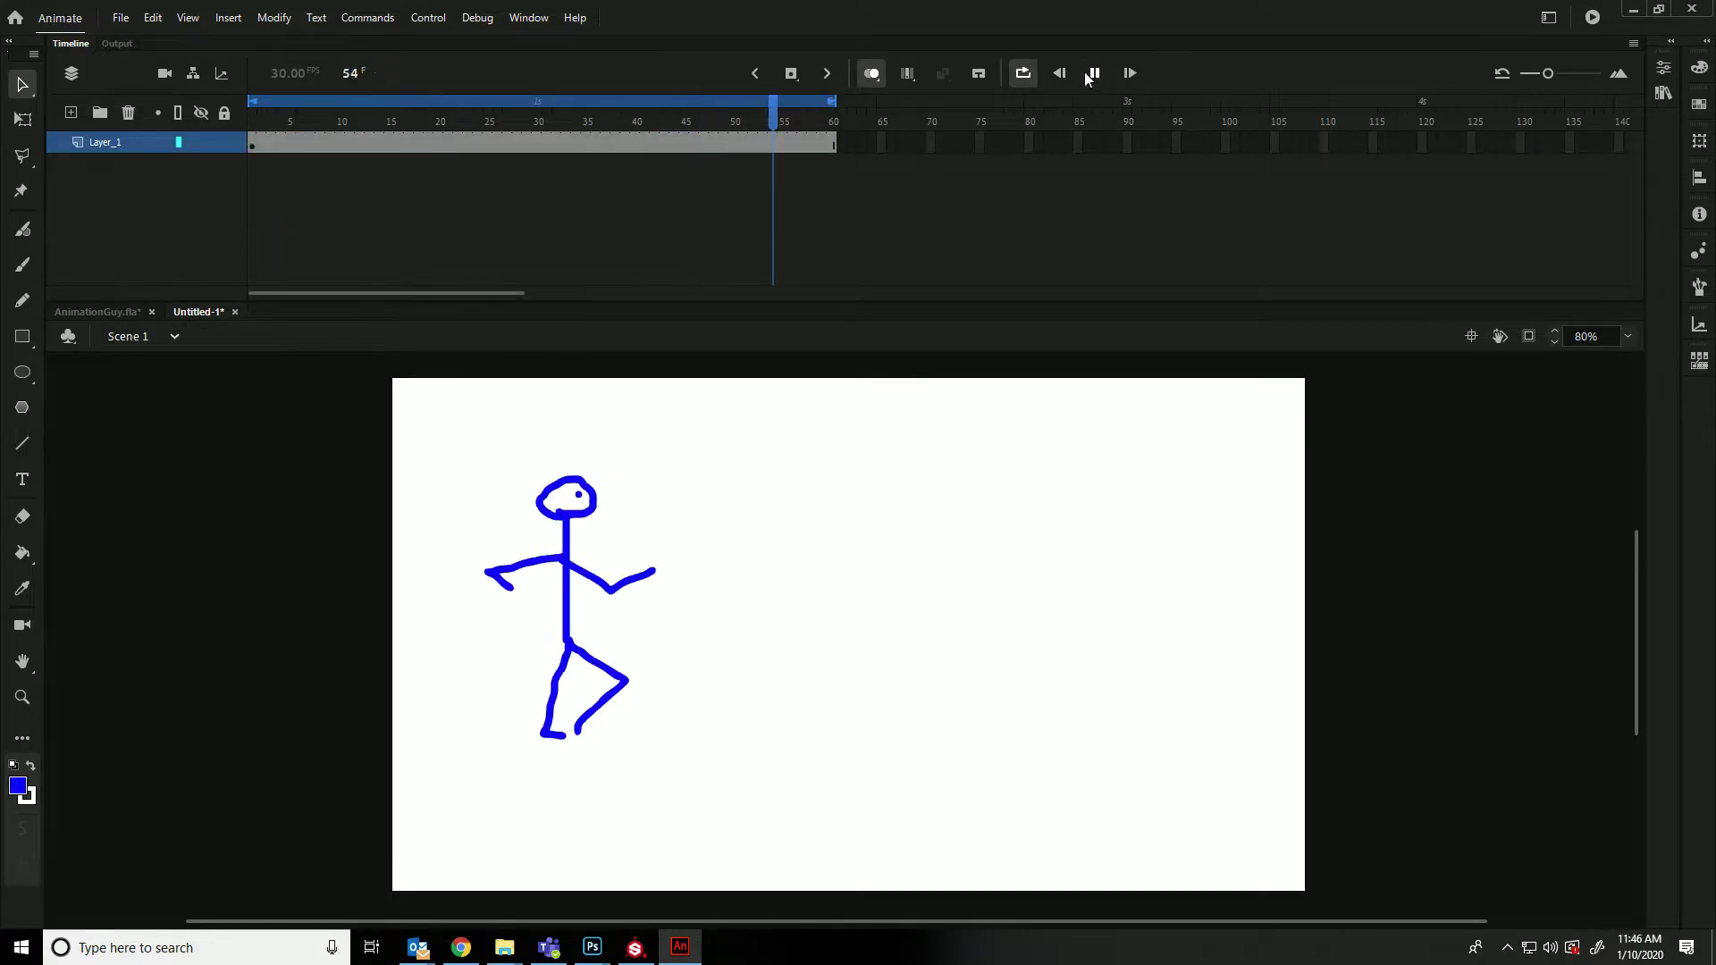
click(1093, 73)
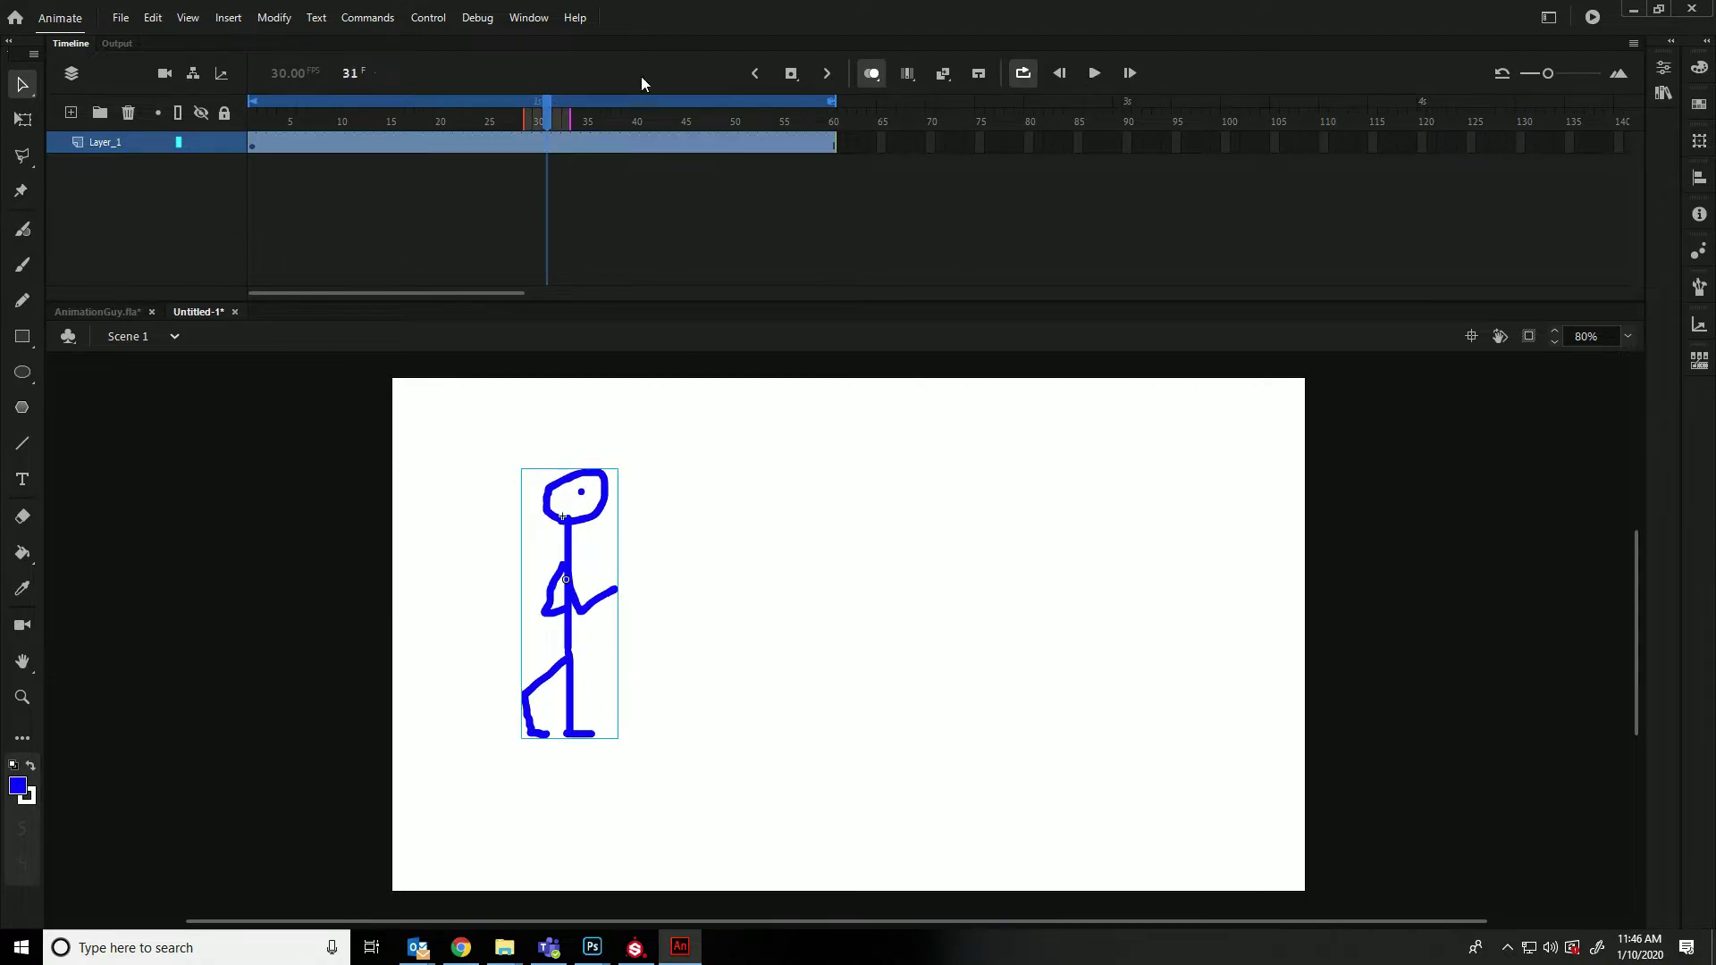
drag(547, 109, 288, 138)
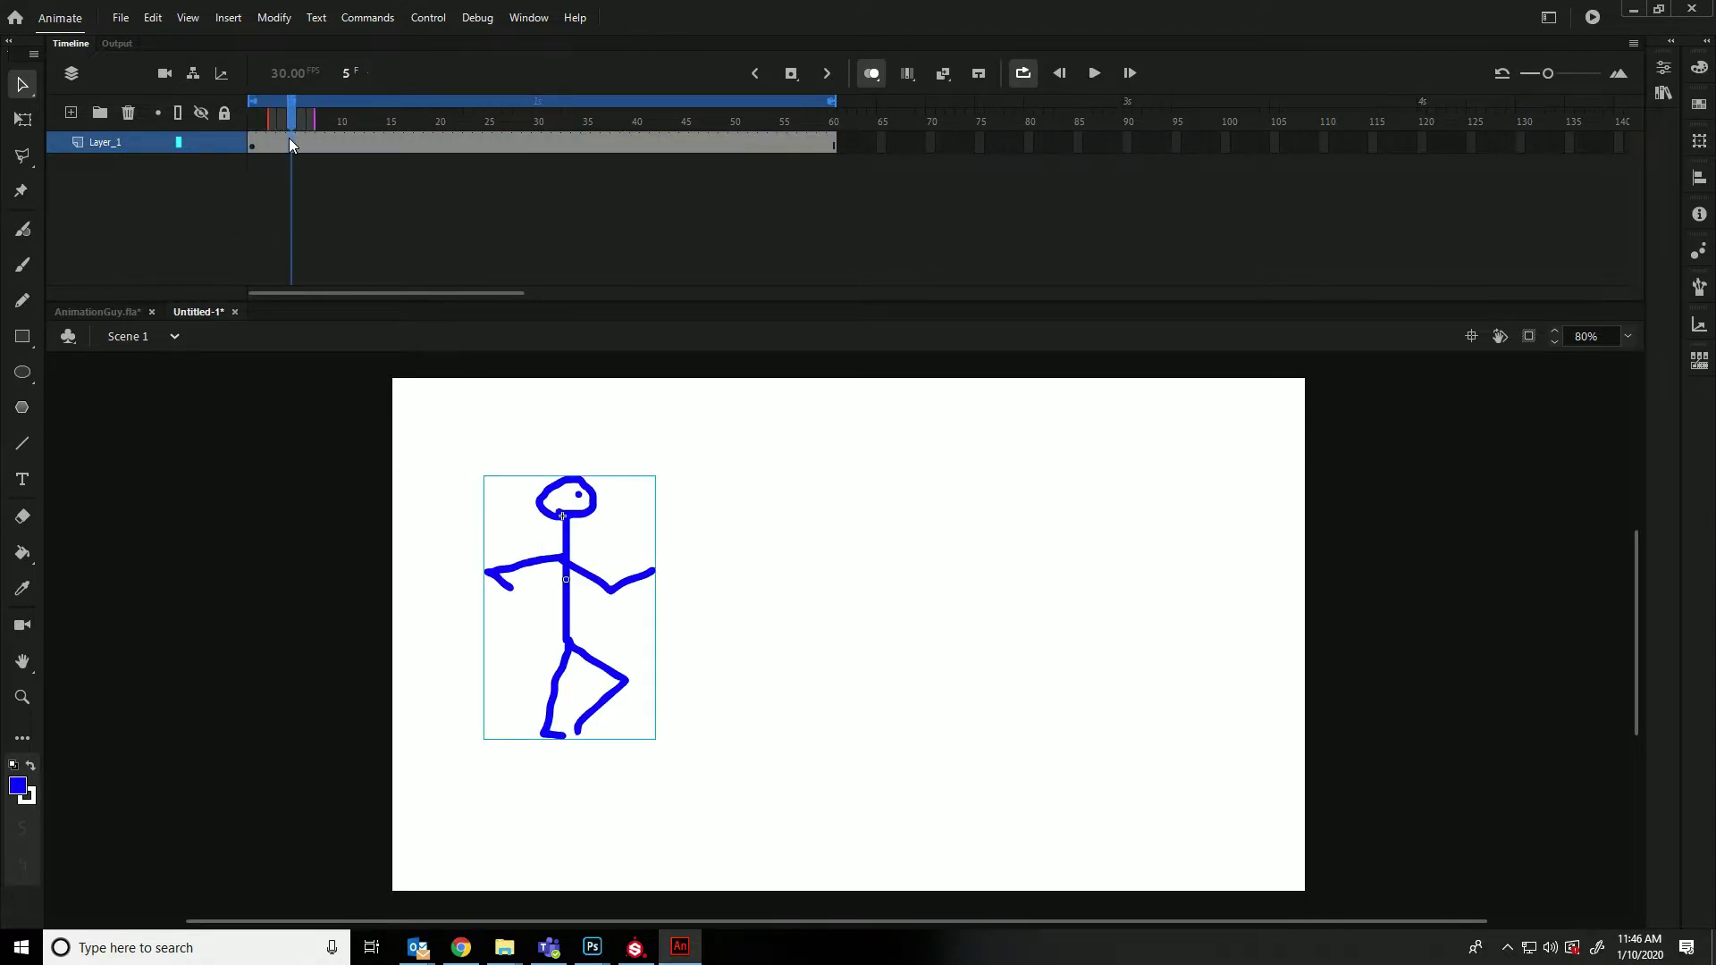
Create a motion tween on Layer_1 for the running figure
click(254, 143)
right_click(254, 143)
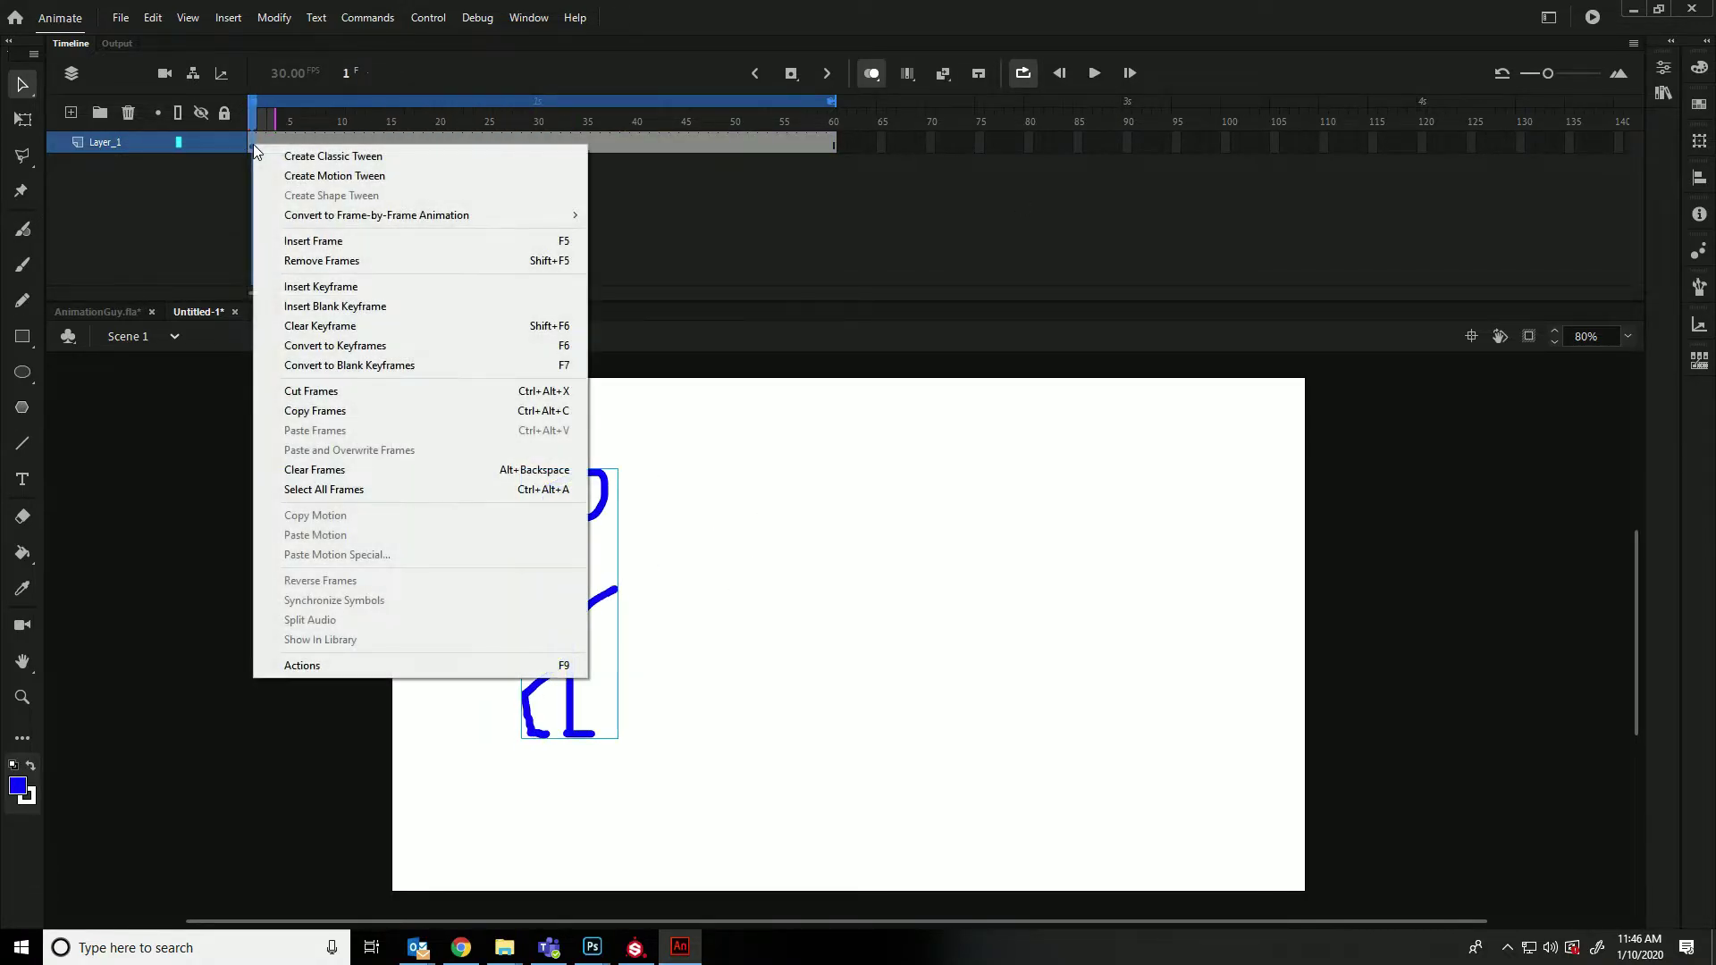
right_click(780, 141)
click(657, 147)
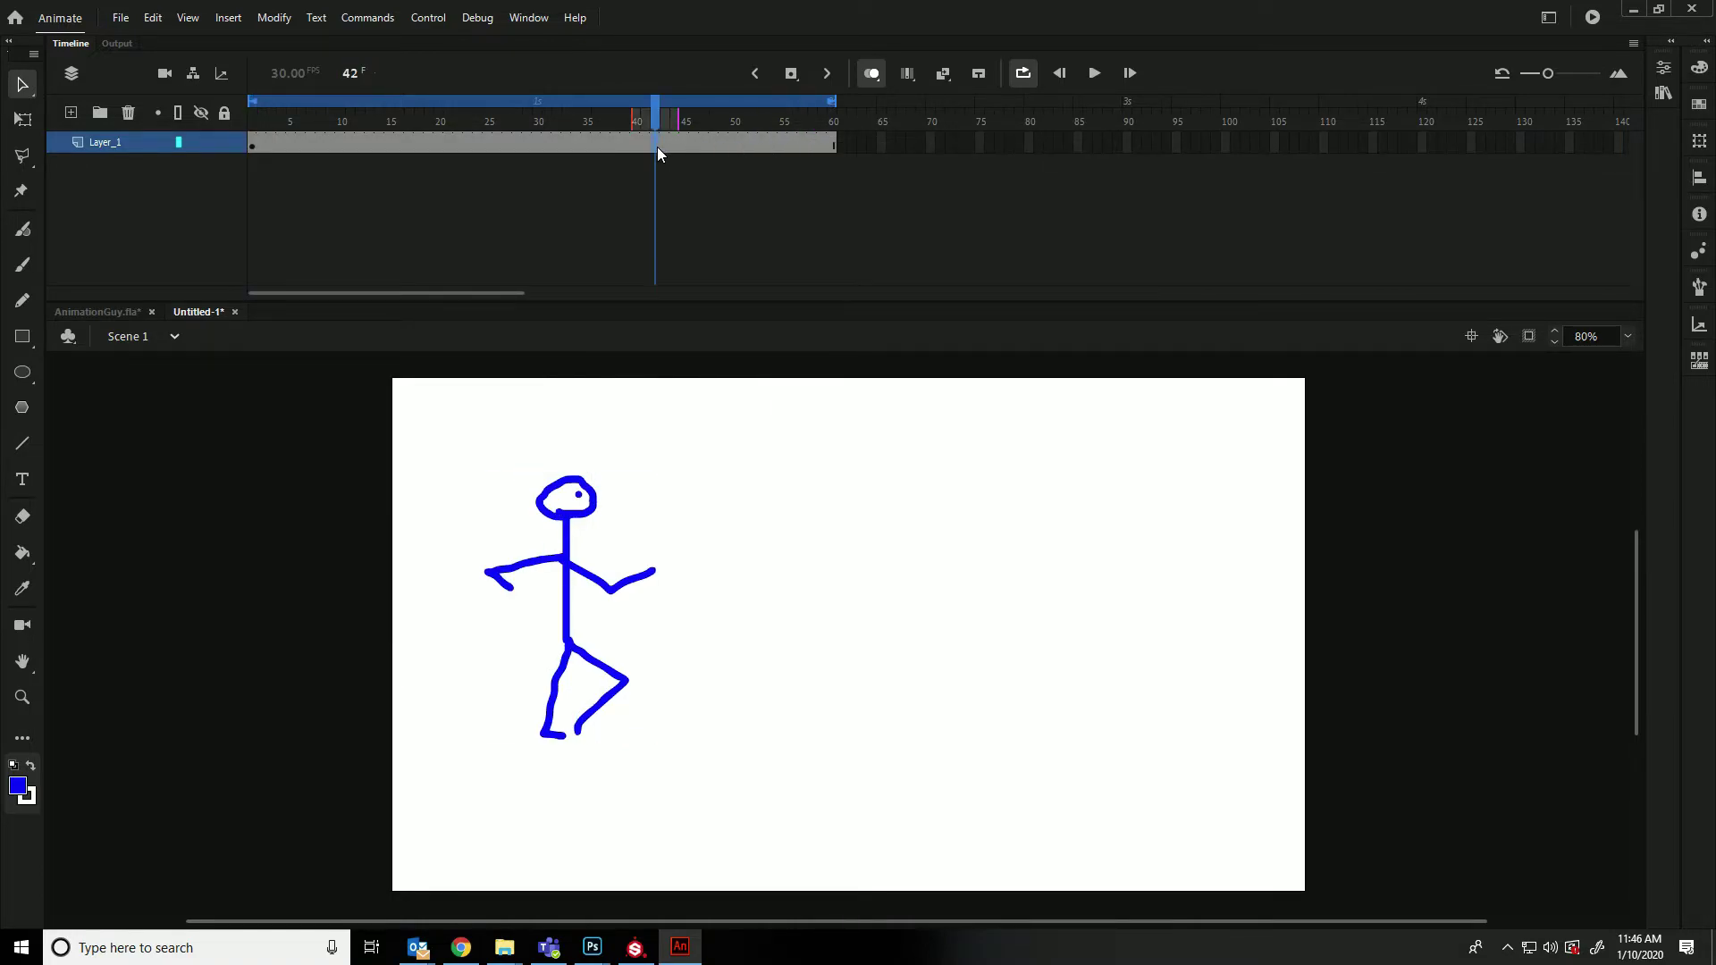
right_click(490, 151)
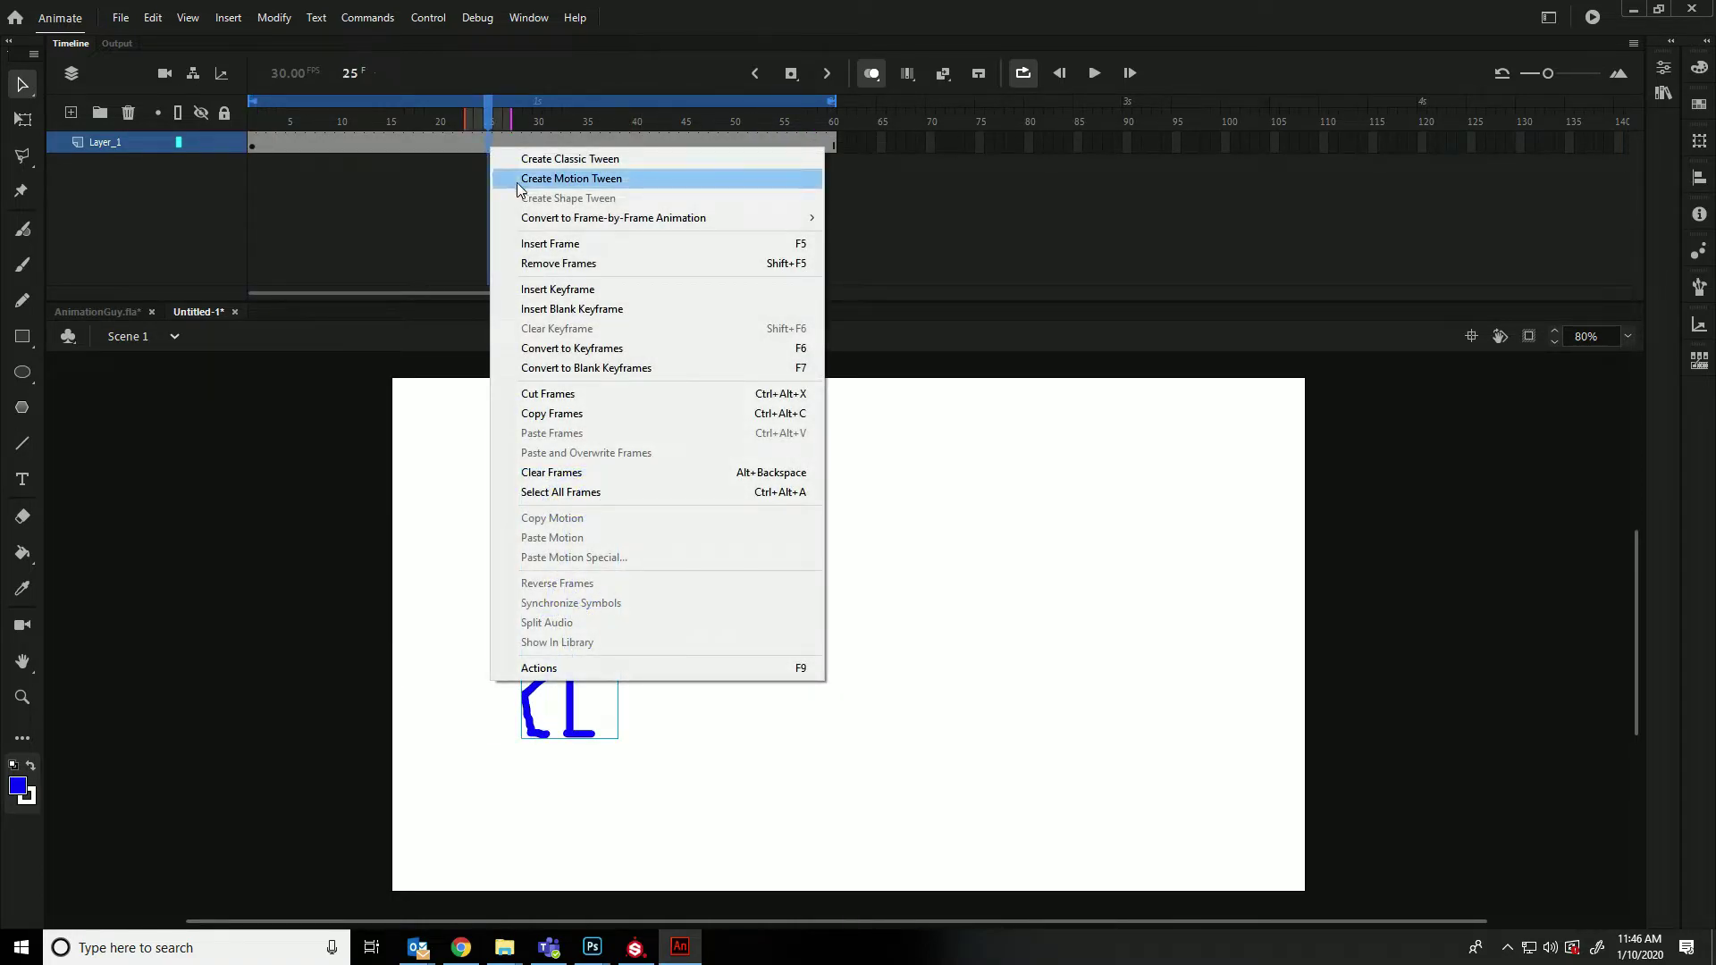
click(501, 176)
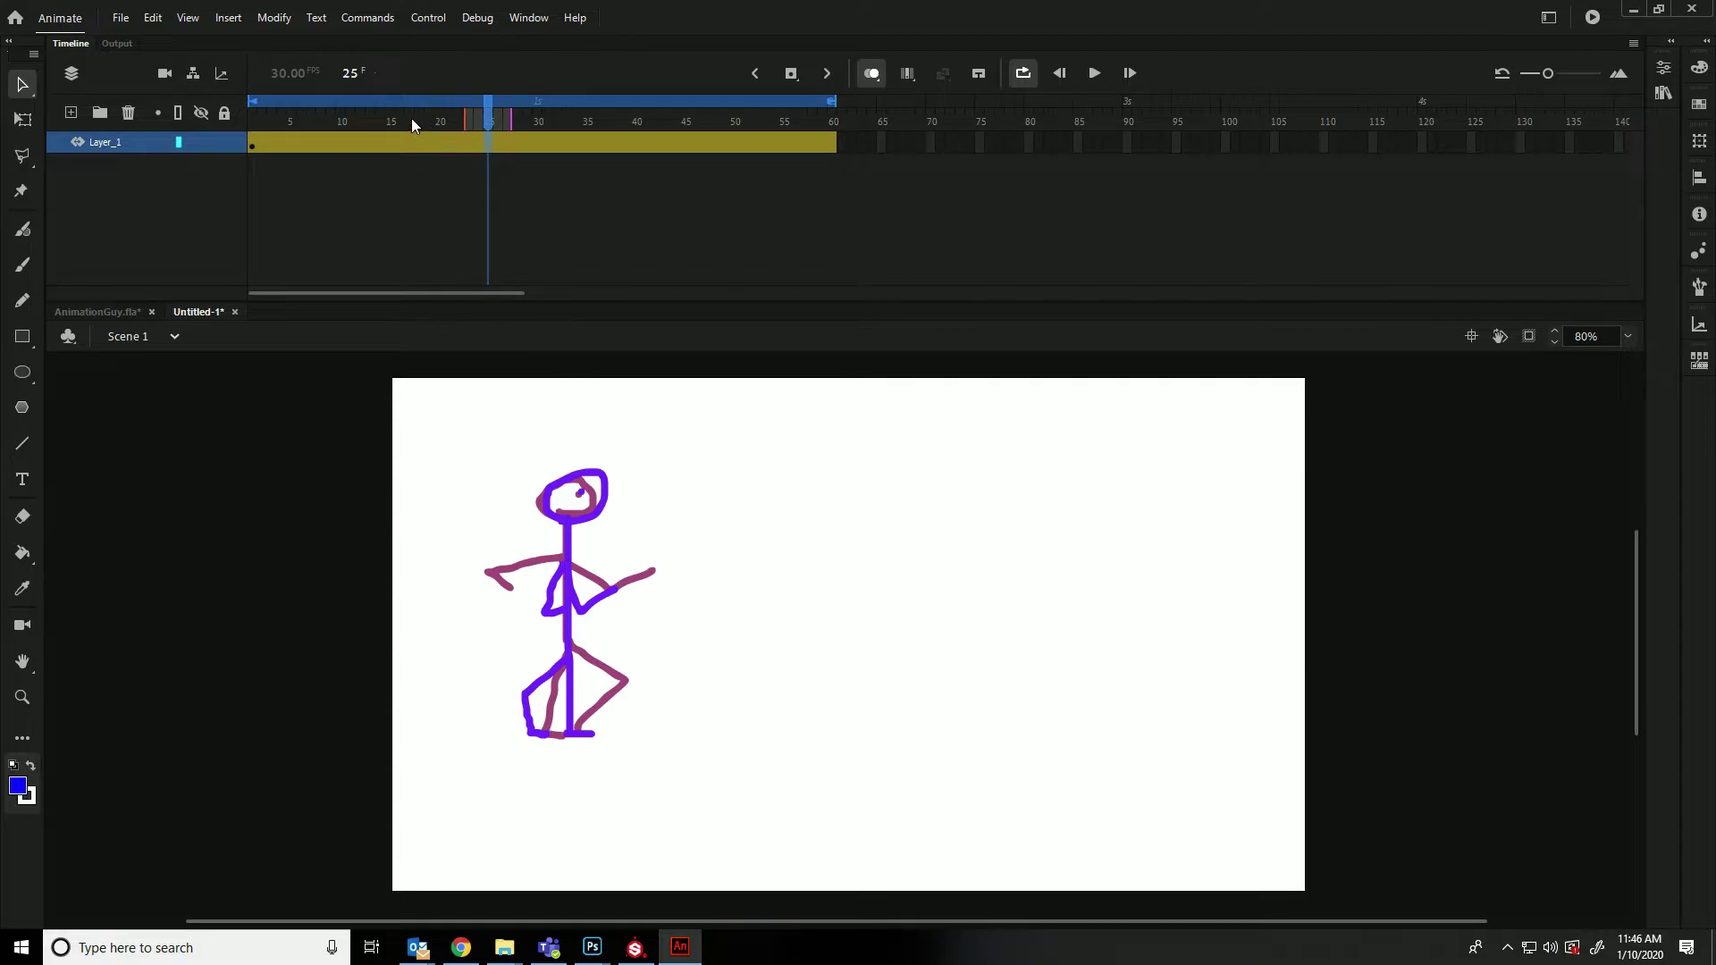
Move the runner horizontally to the right side of the stage at frame 60 and go back to frame 1
click(253, 121)
drag(706, 116, 836, 117)
drag(574, 558, 1190, 555)
drag(837, 121, 195, 75)
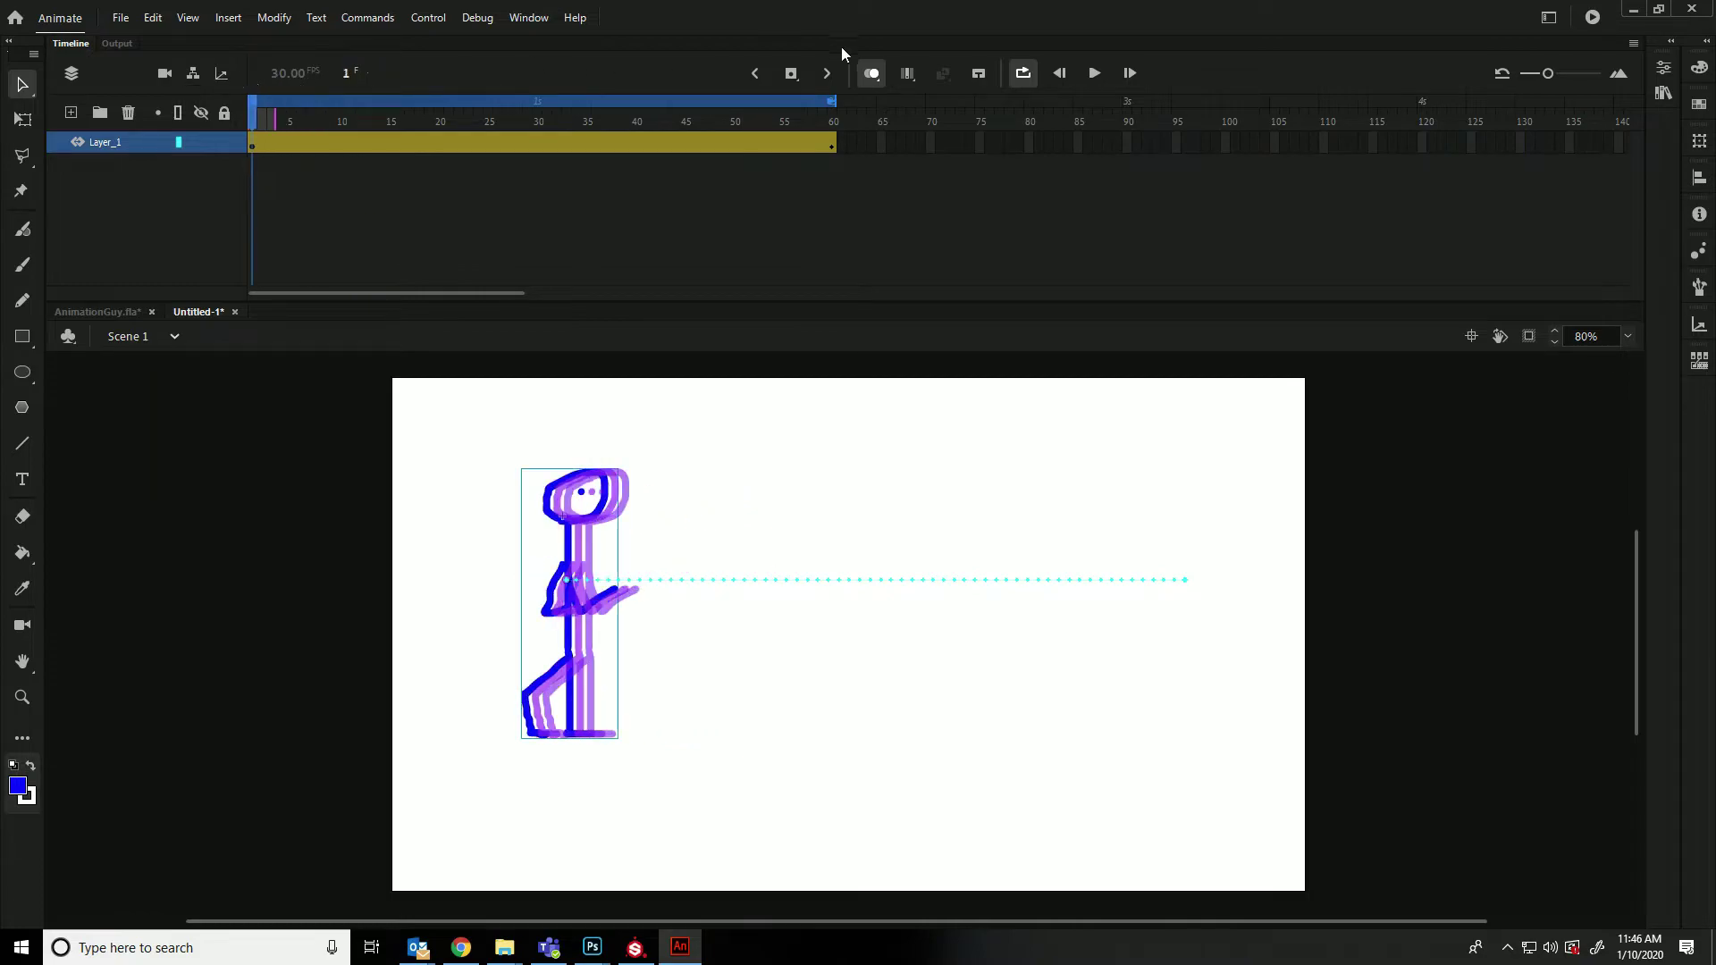
Turn off onion skinning, preview the figure running across the stage, and rewind to frame 1
click(871, 72)
click(1094, 73)
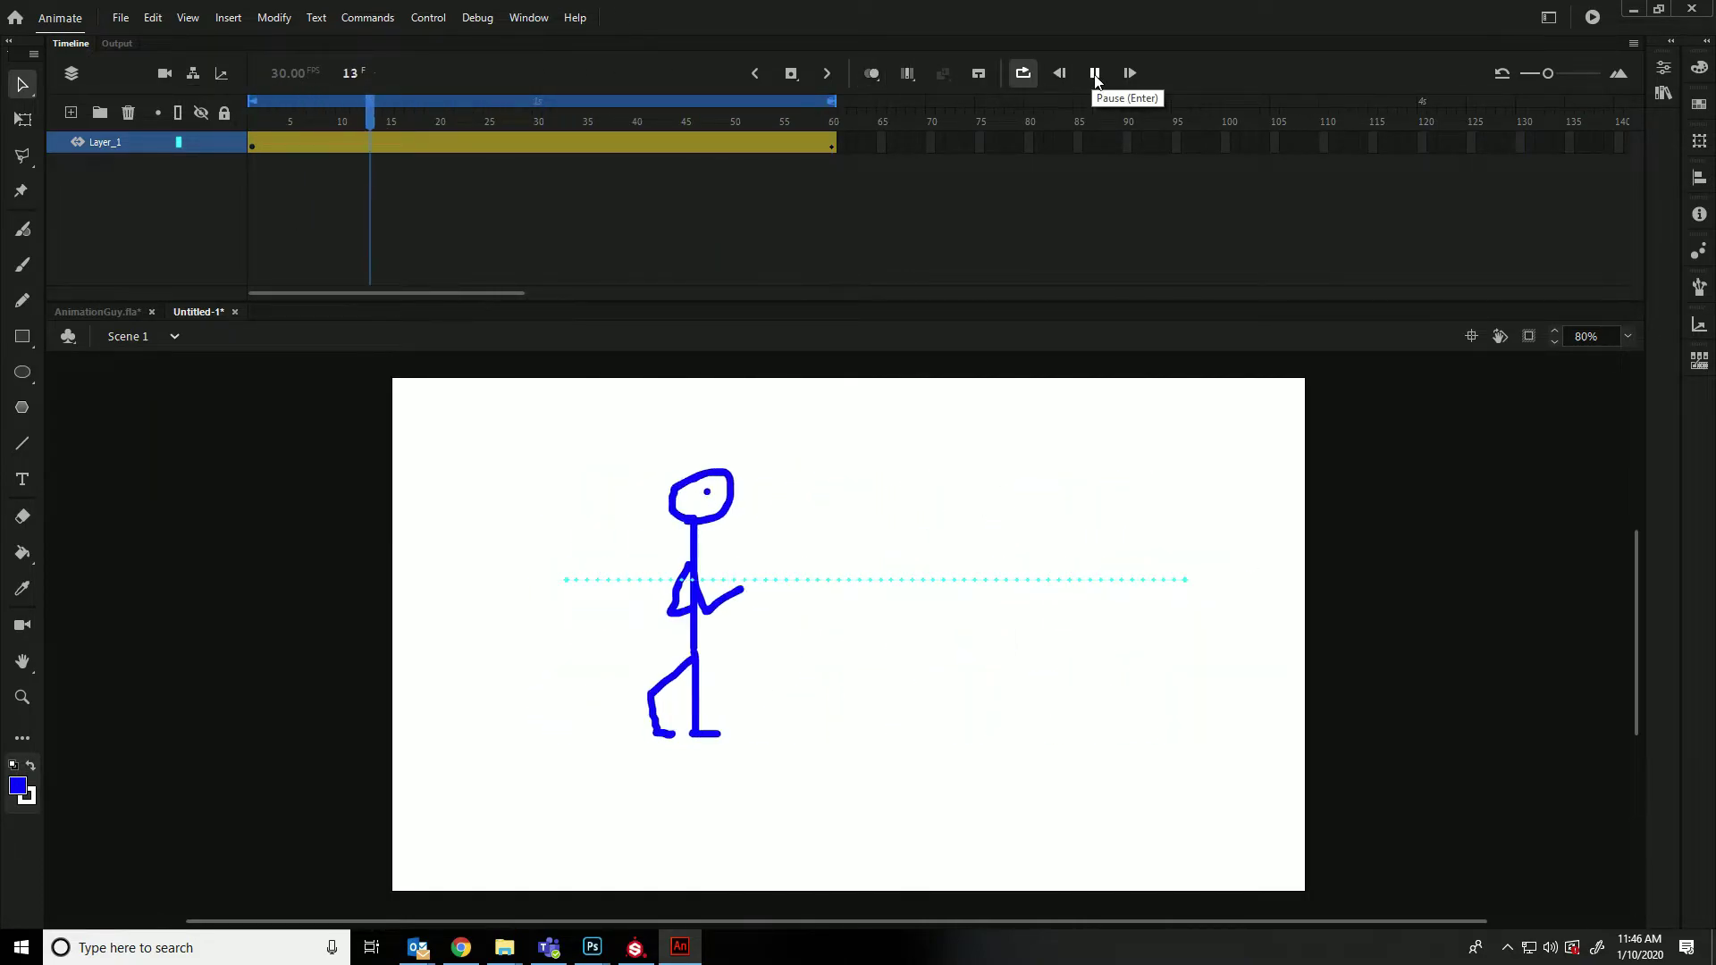
click(1094, 73)
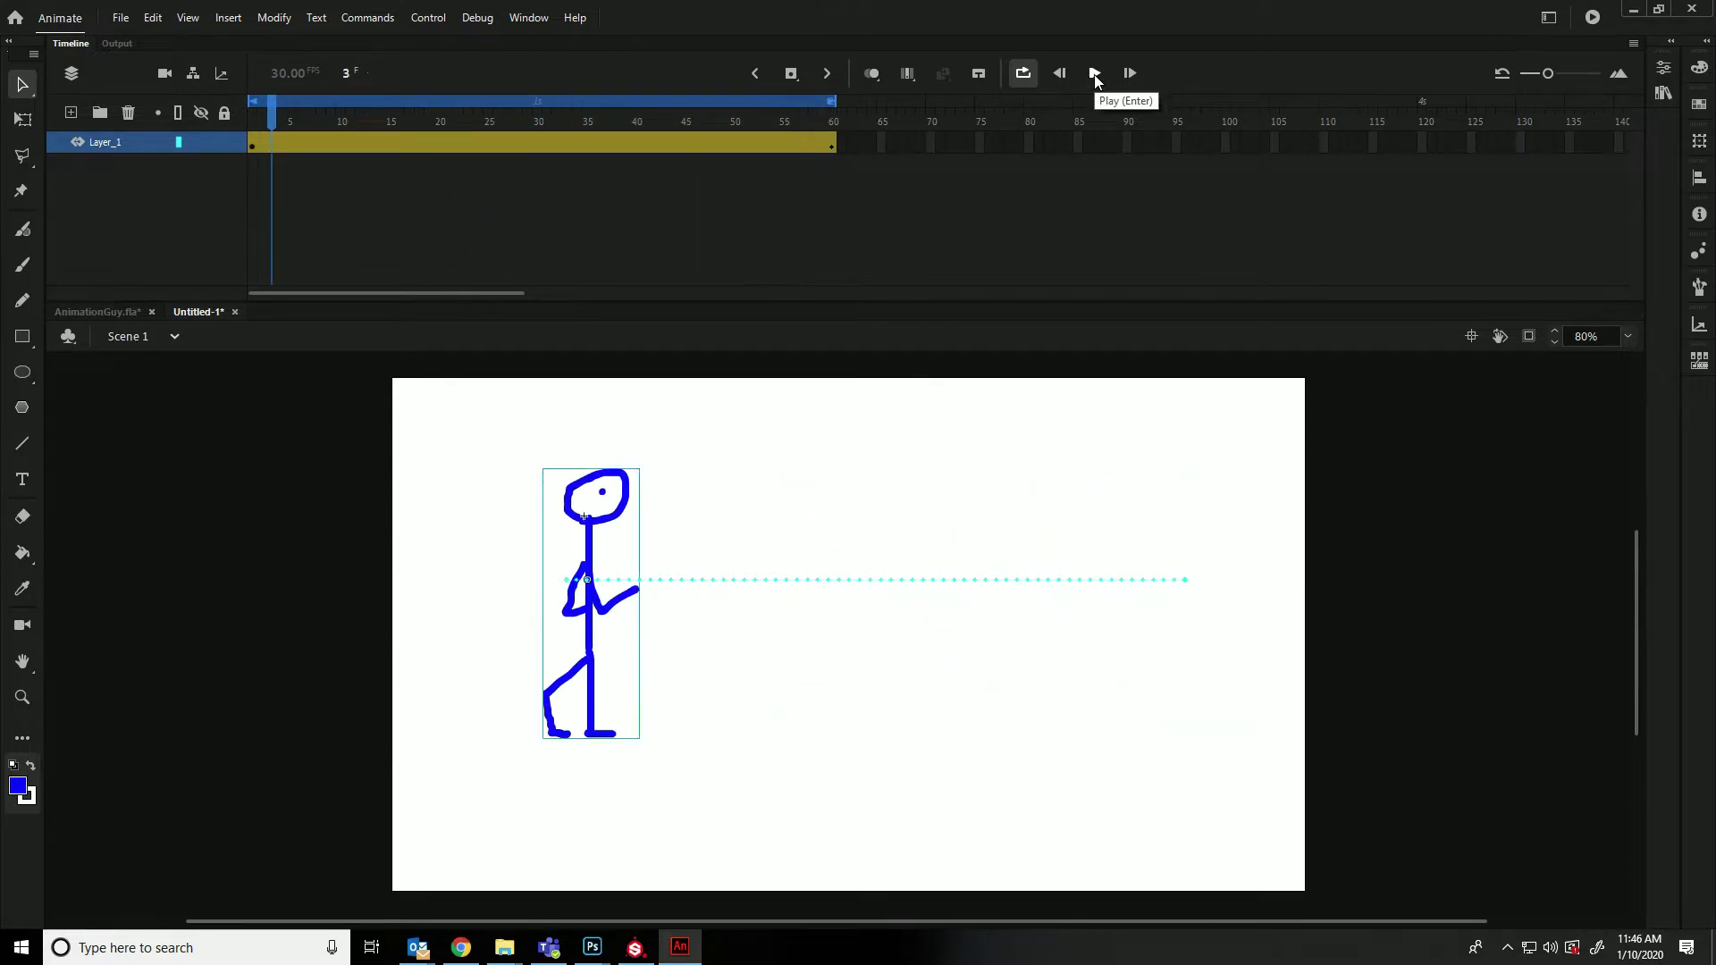
drag(282, 122, 229, 133)
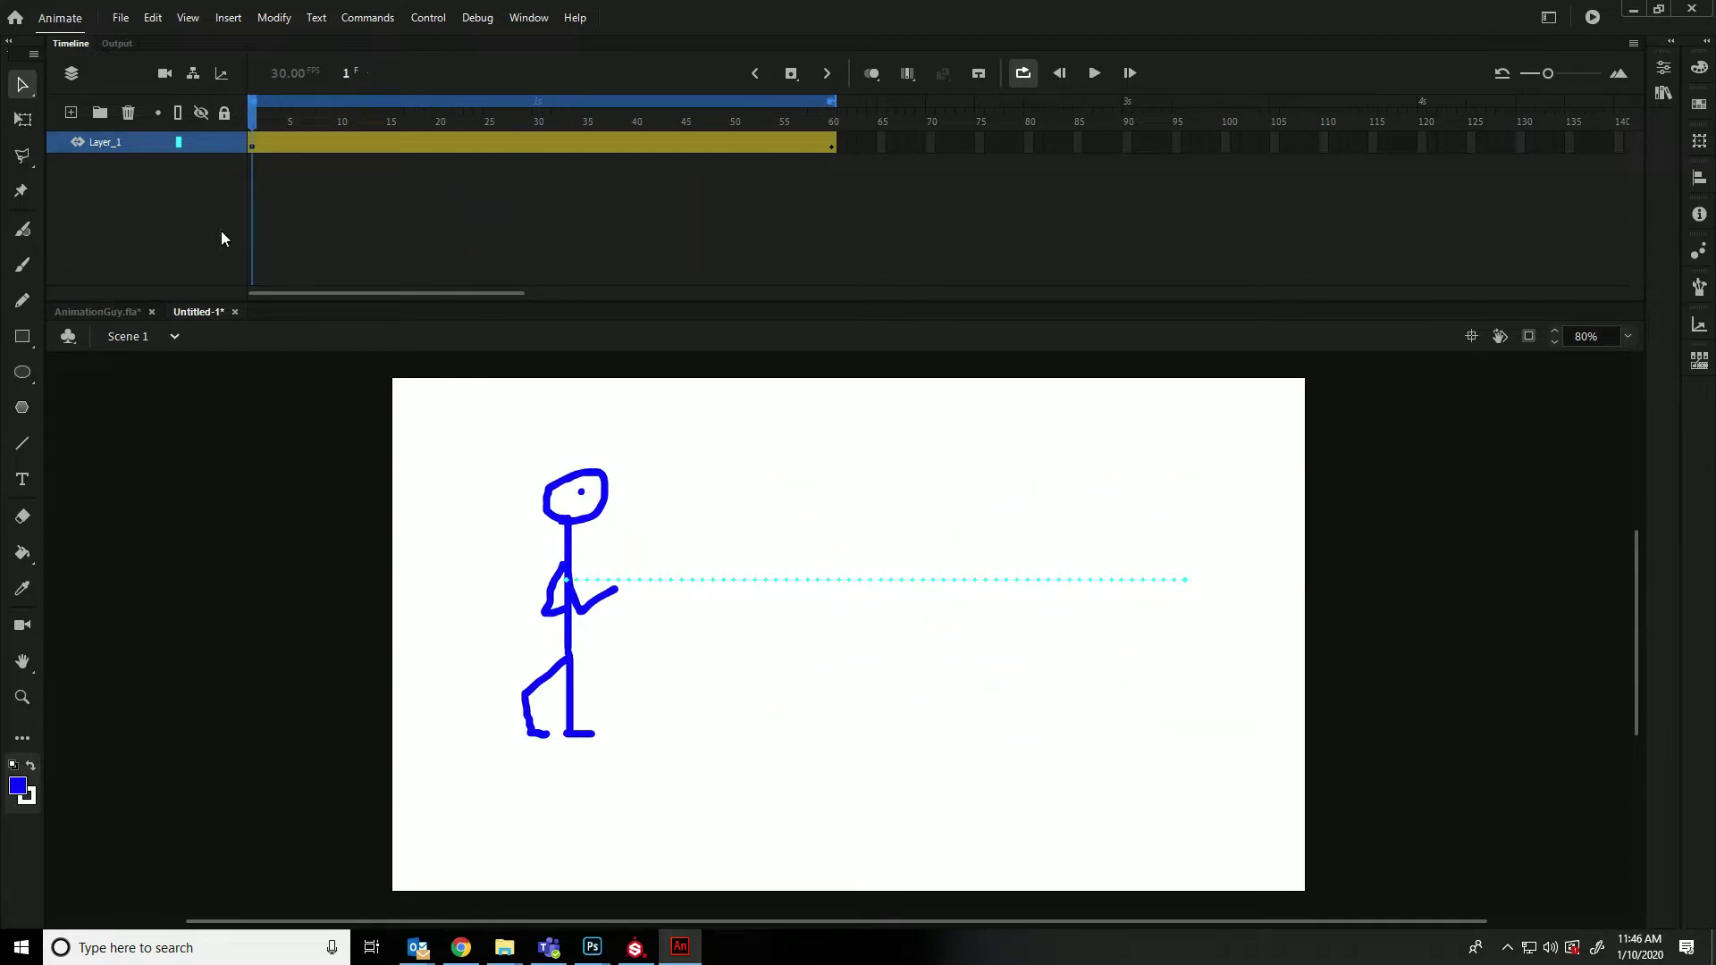
Add a new layer below Layer_1 and name it mountains
click(73, 113)
drag(112, 143, 107, 170)
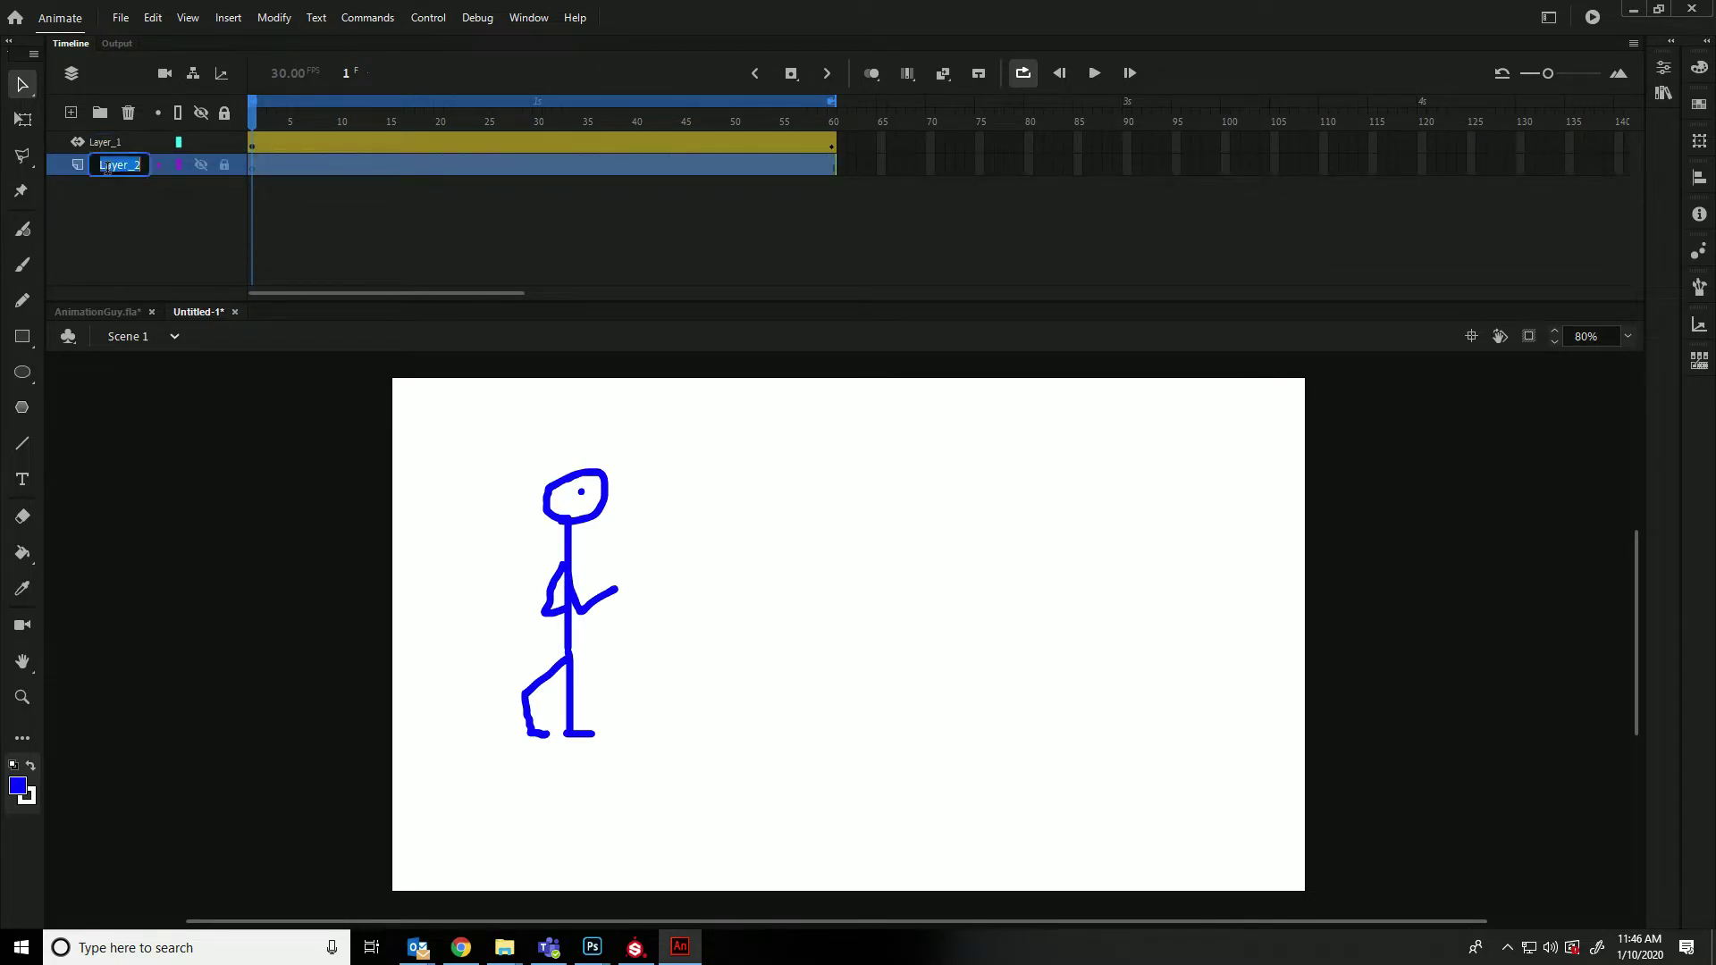
text(mountains)
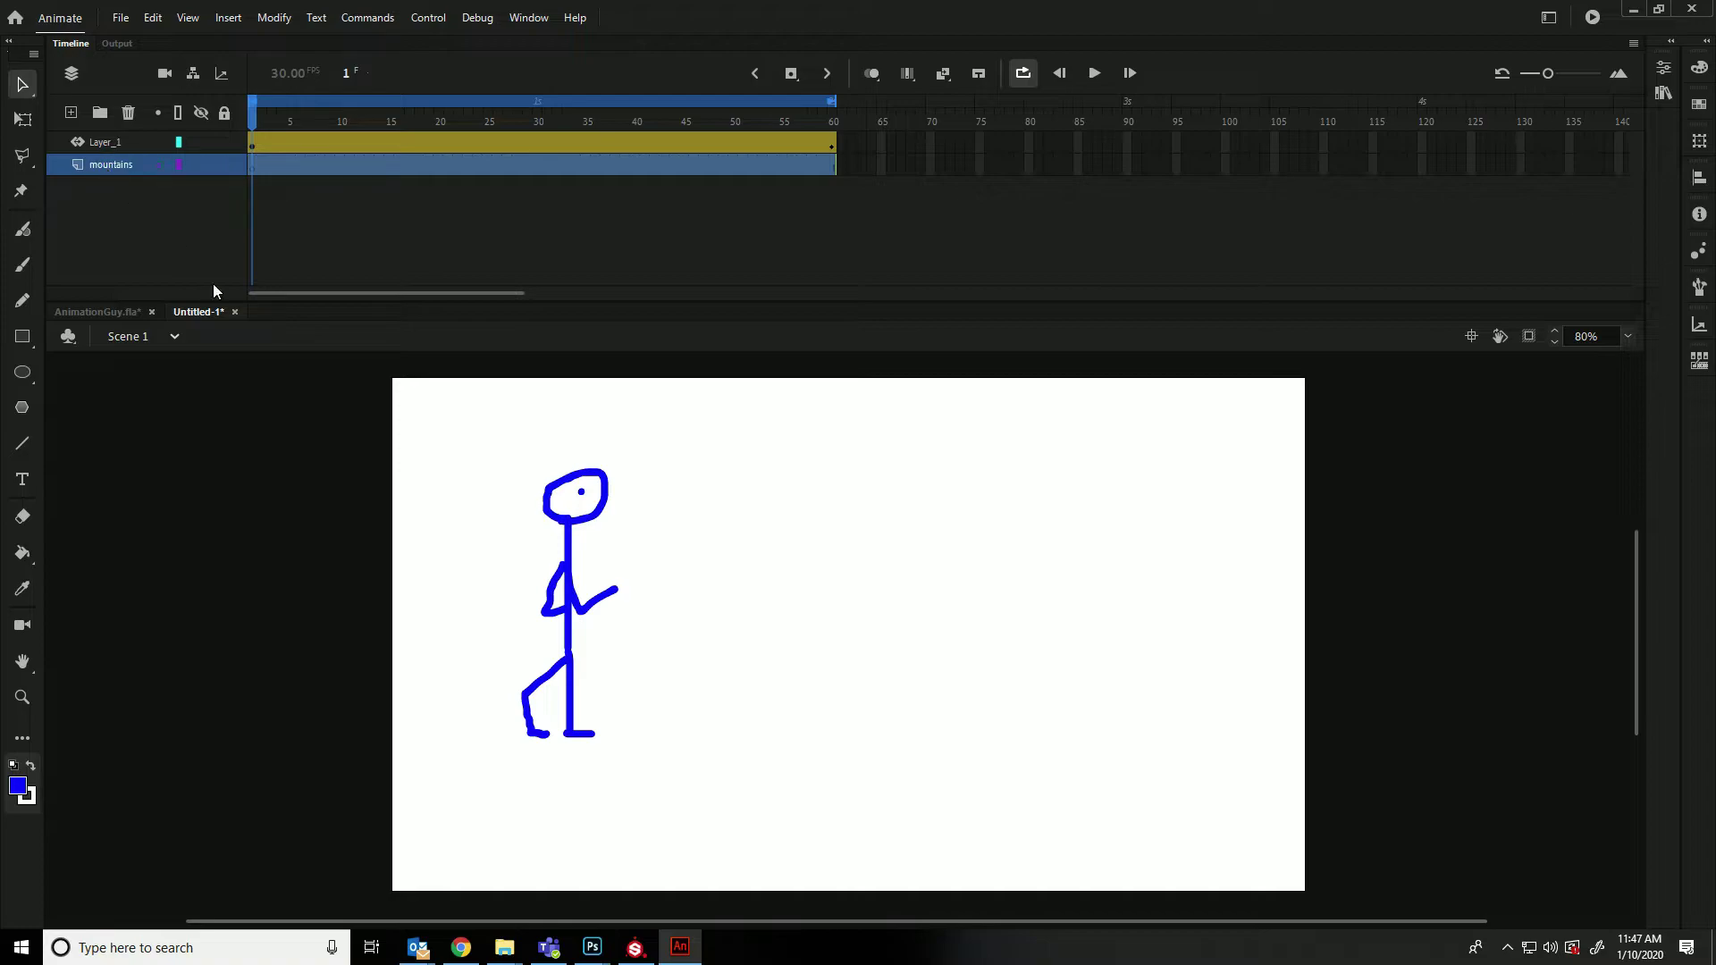
Brush a magenta outline of three mountain peaks across the upper stage, running past its right edge, on the mountains layer
click(16, 785)
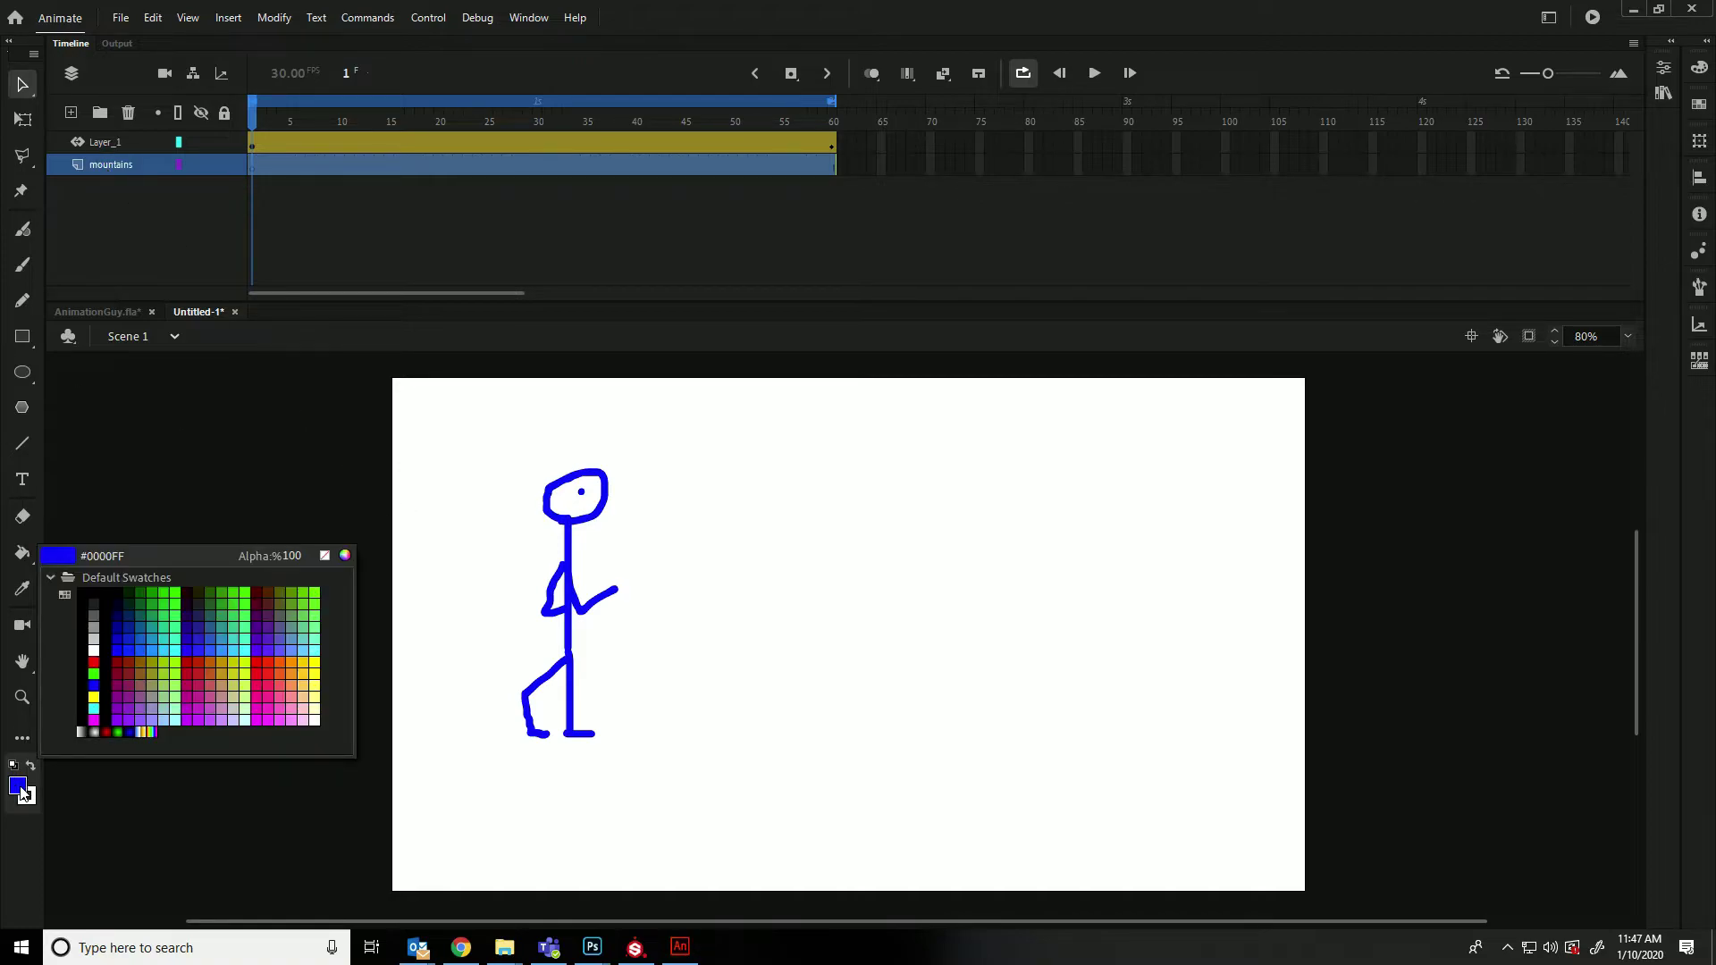
click(93, 720)
click(384, 656)
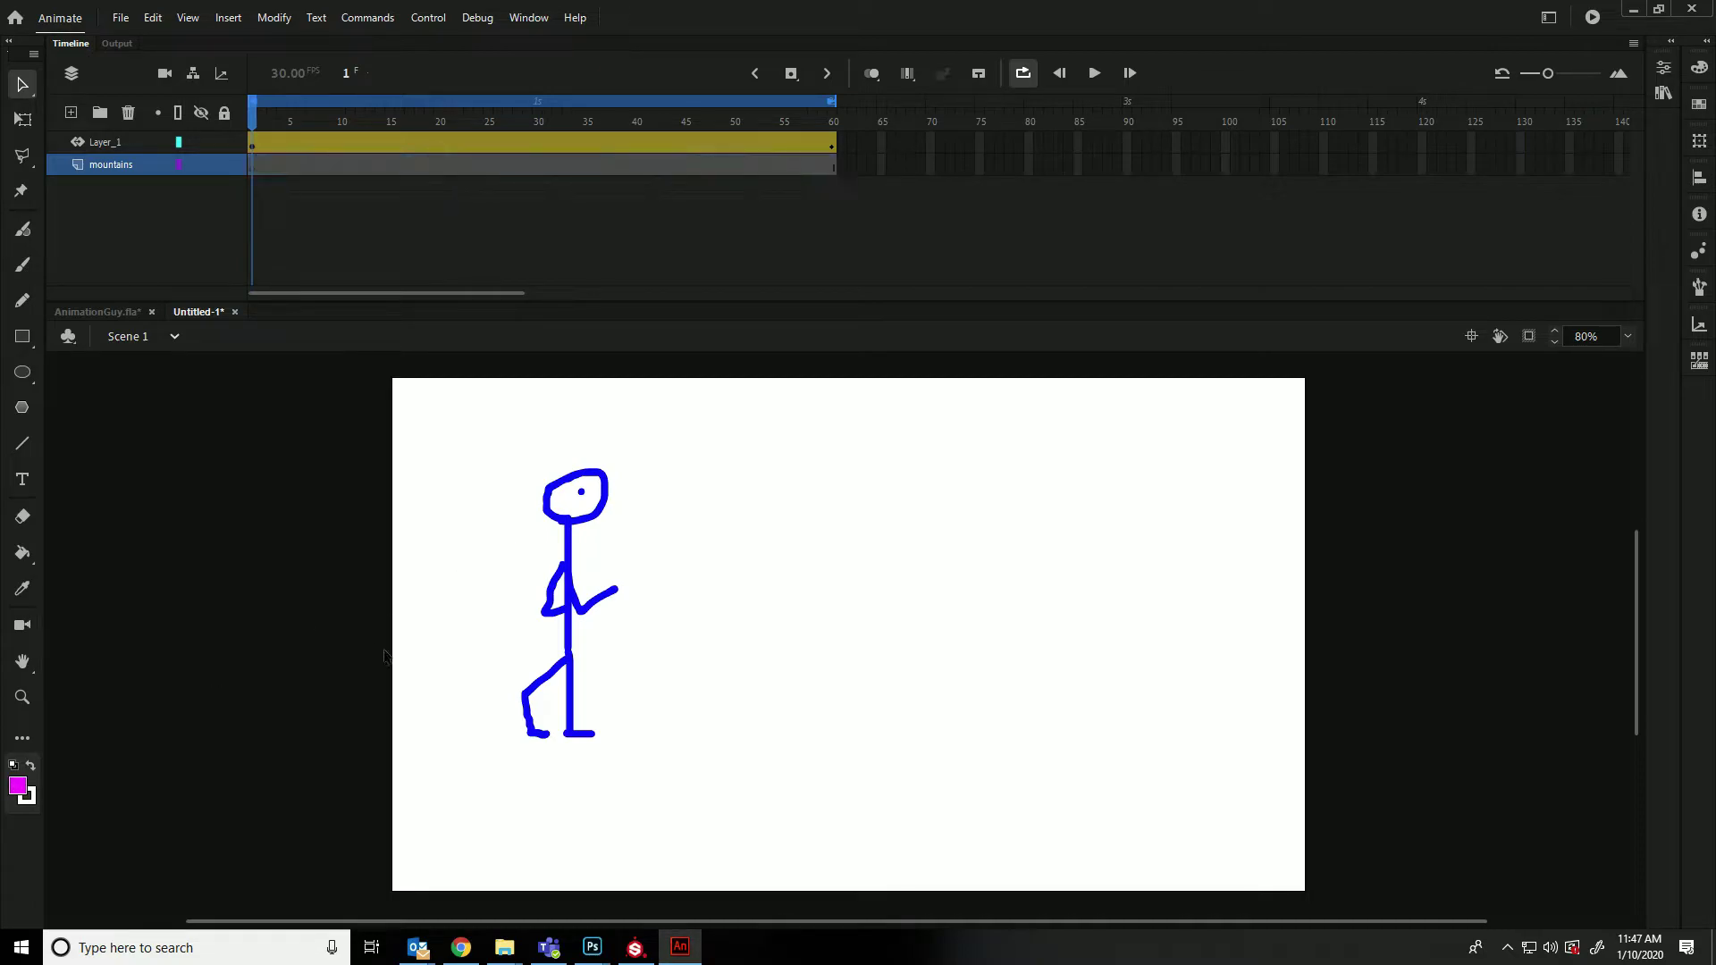
click(23, 264)
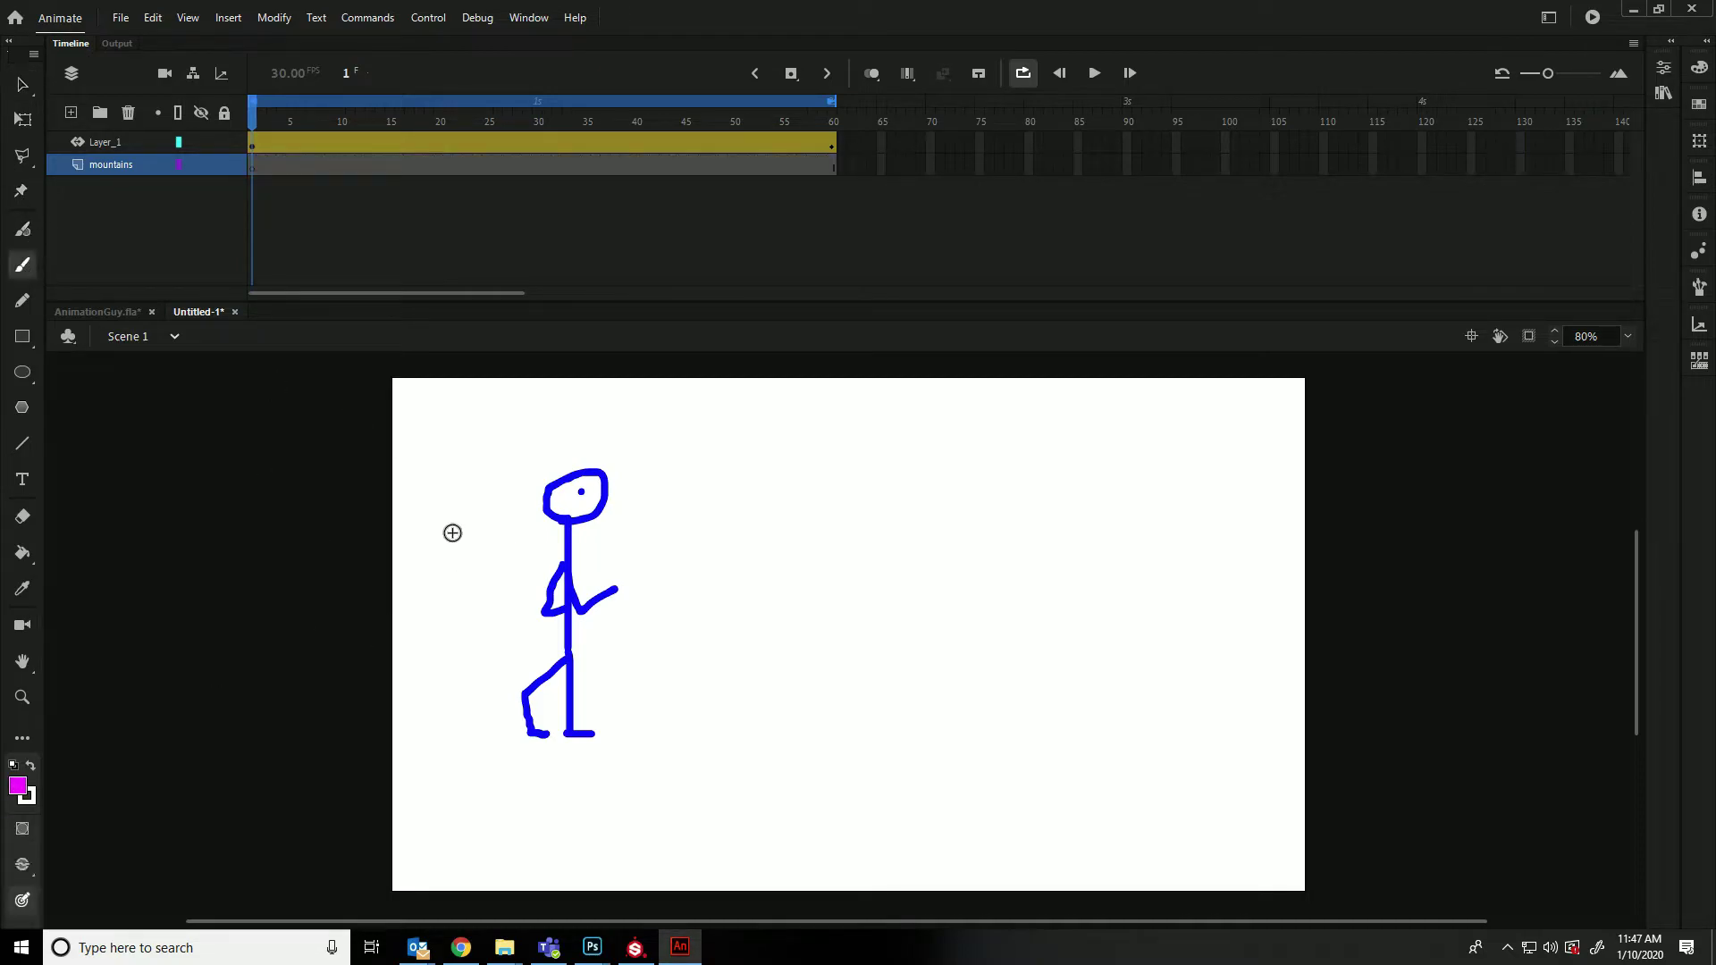
mouse_move(404, 564)
mouse_down()
mouse_move(506, 467)
mouse_move(582, 429)
mouse_move(698, 564)
mouse_move(848, 450)
mouse_move(1010, 533)
mouse_move(1099, 607)
mouse_up()
mouse_move(1008, 518)
mouse_down()
mouse_move(1200, 425)
mouse_move(1428, 522)
mouse_up()
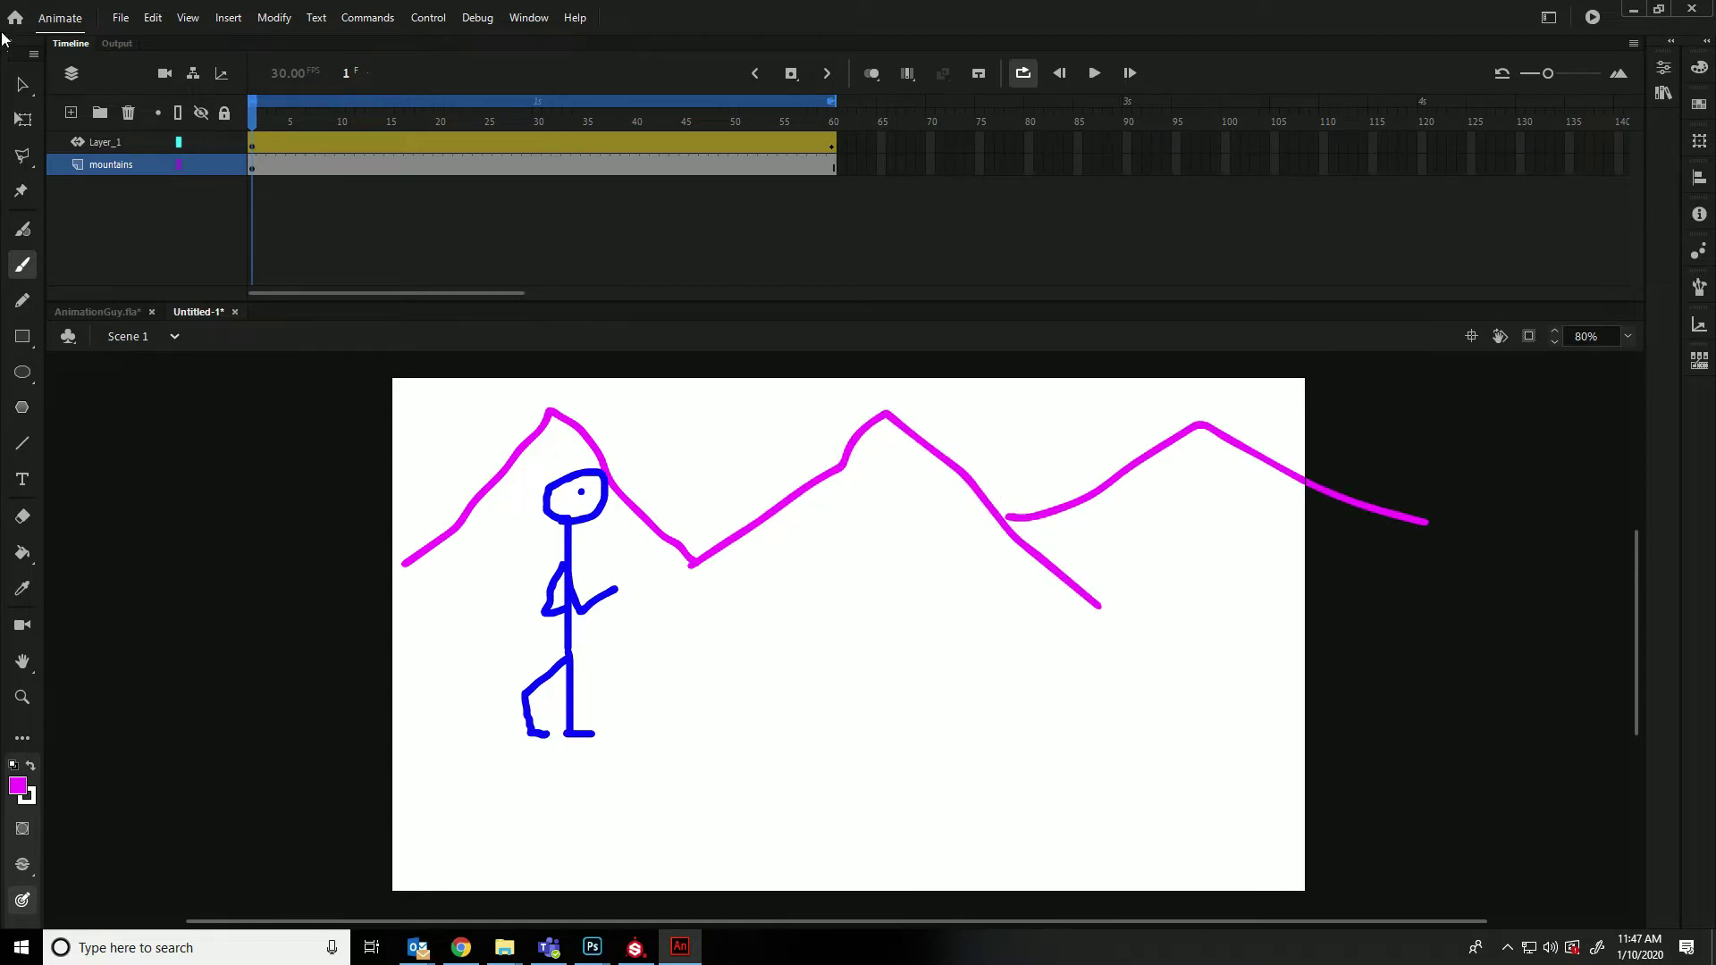
Select the whole mountain drawing with Free Transform and shift it so its left end meets the stage's left edge
click(23, 84)
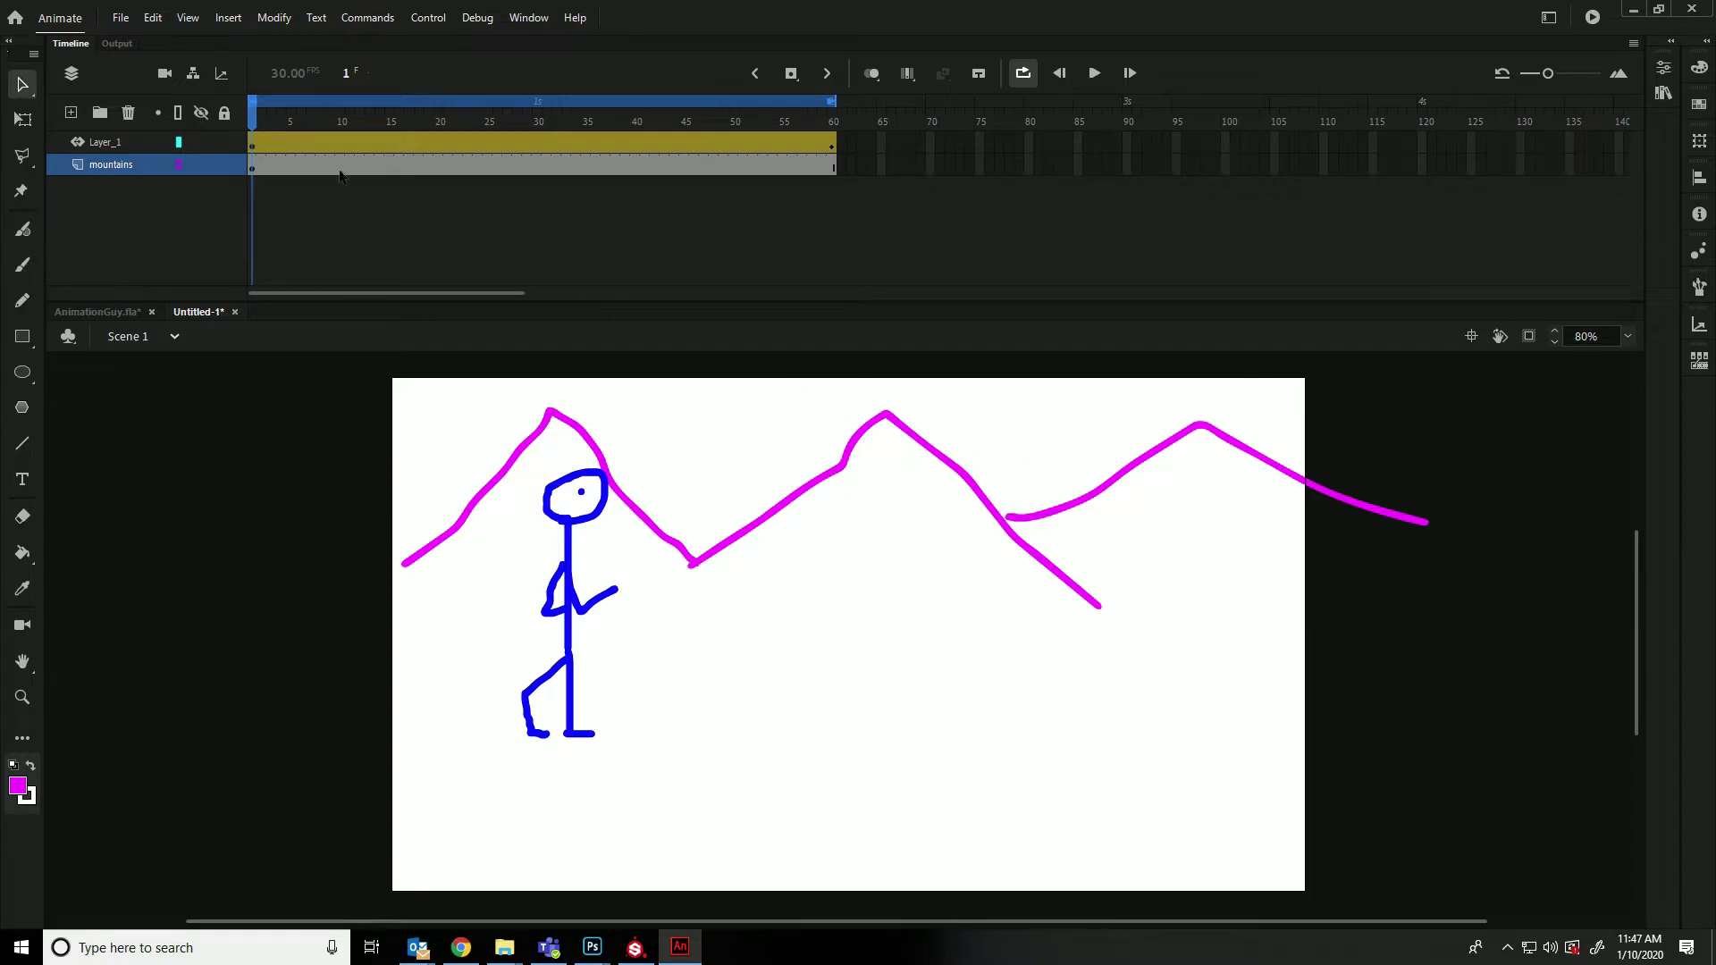
drag(926, 445, 854, 407)
click(22, 125)
click(105, 164)
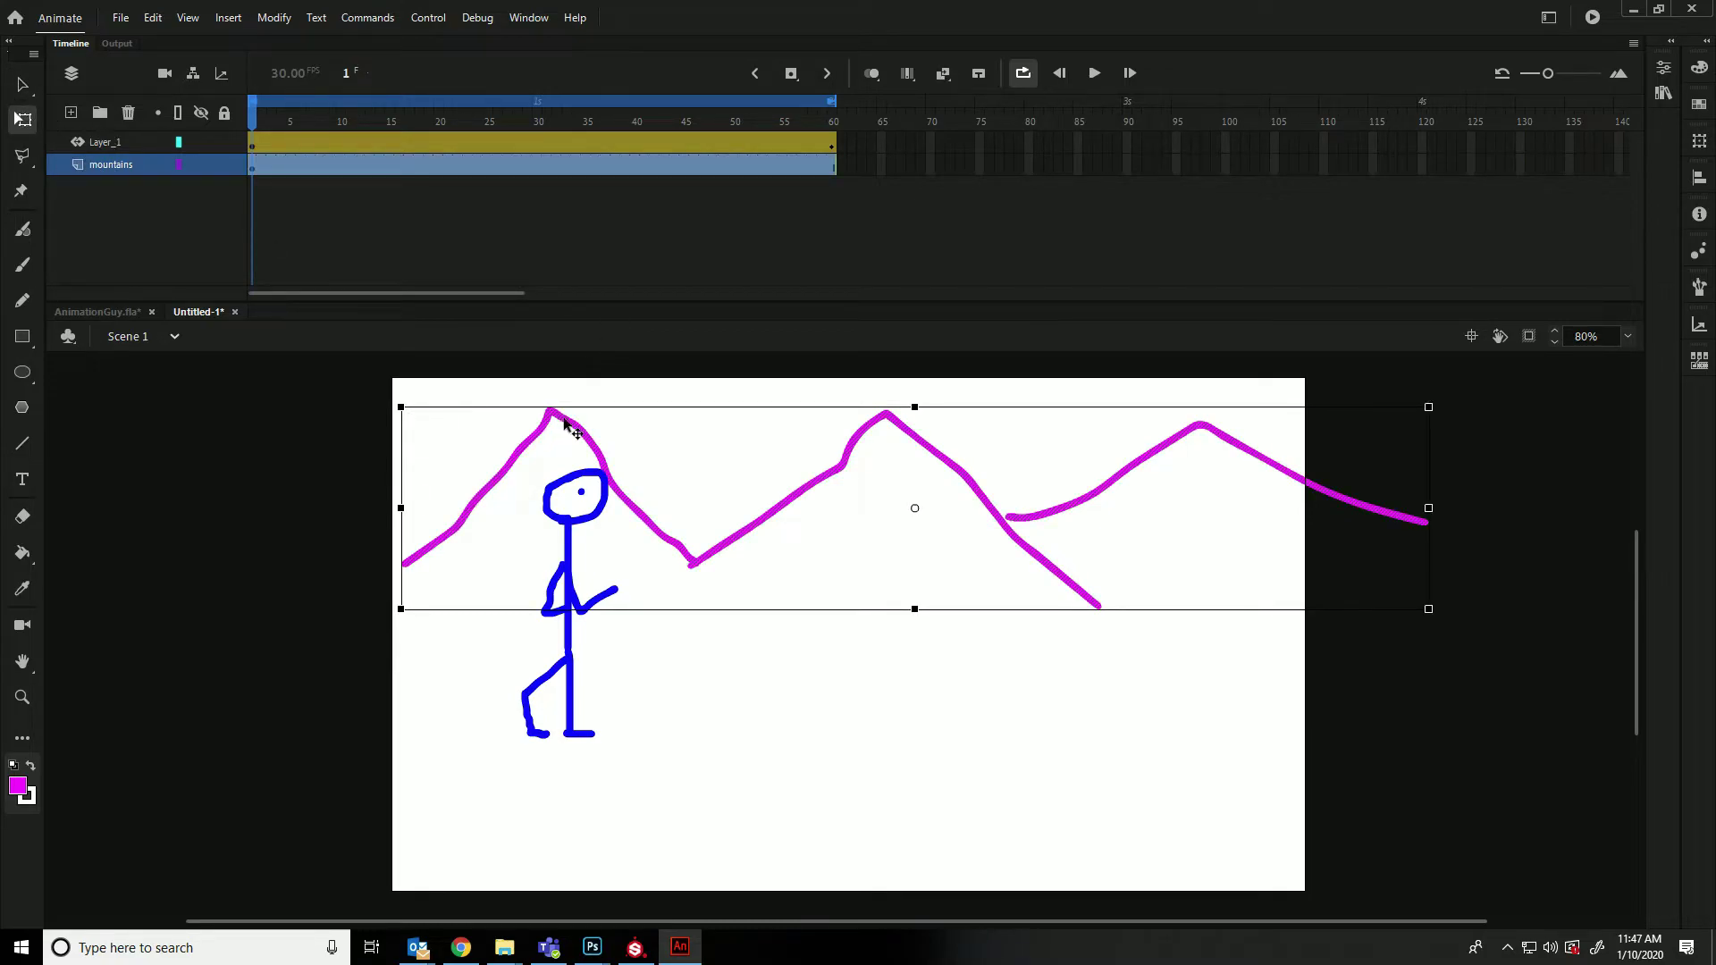
drag(562, 422, 434, 407)
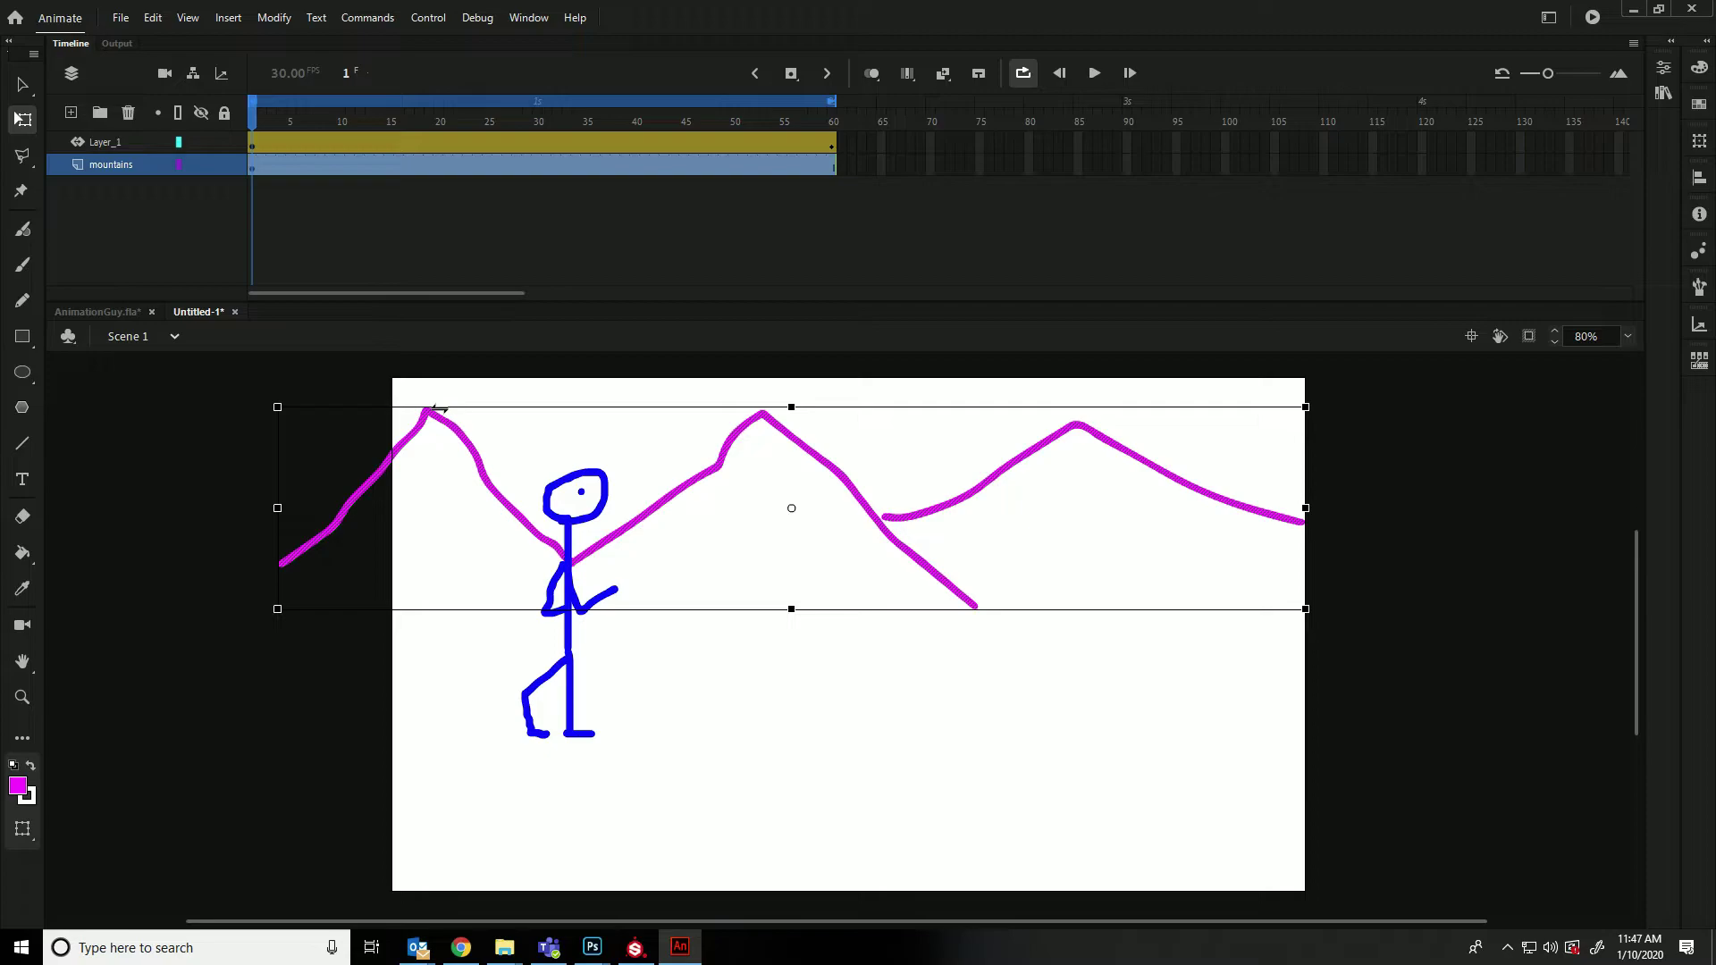
drag(451, 427, 551, 405)
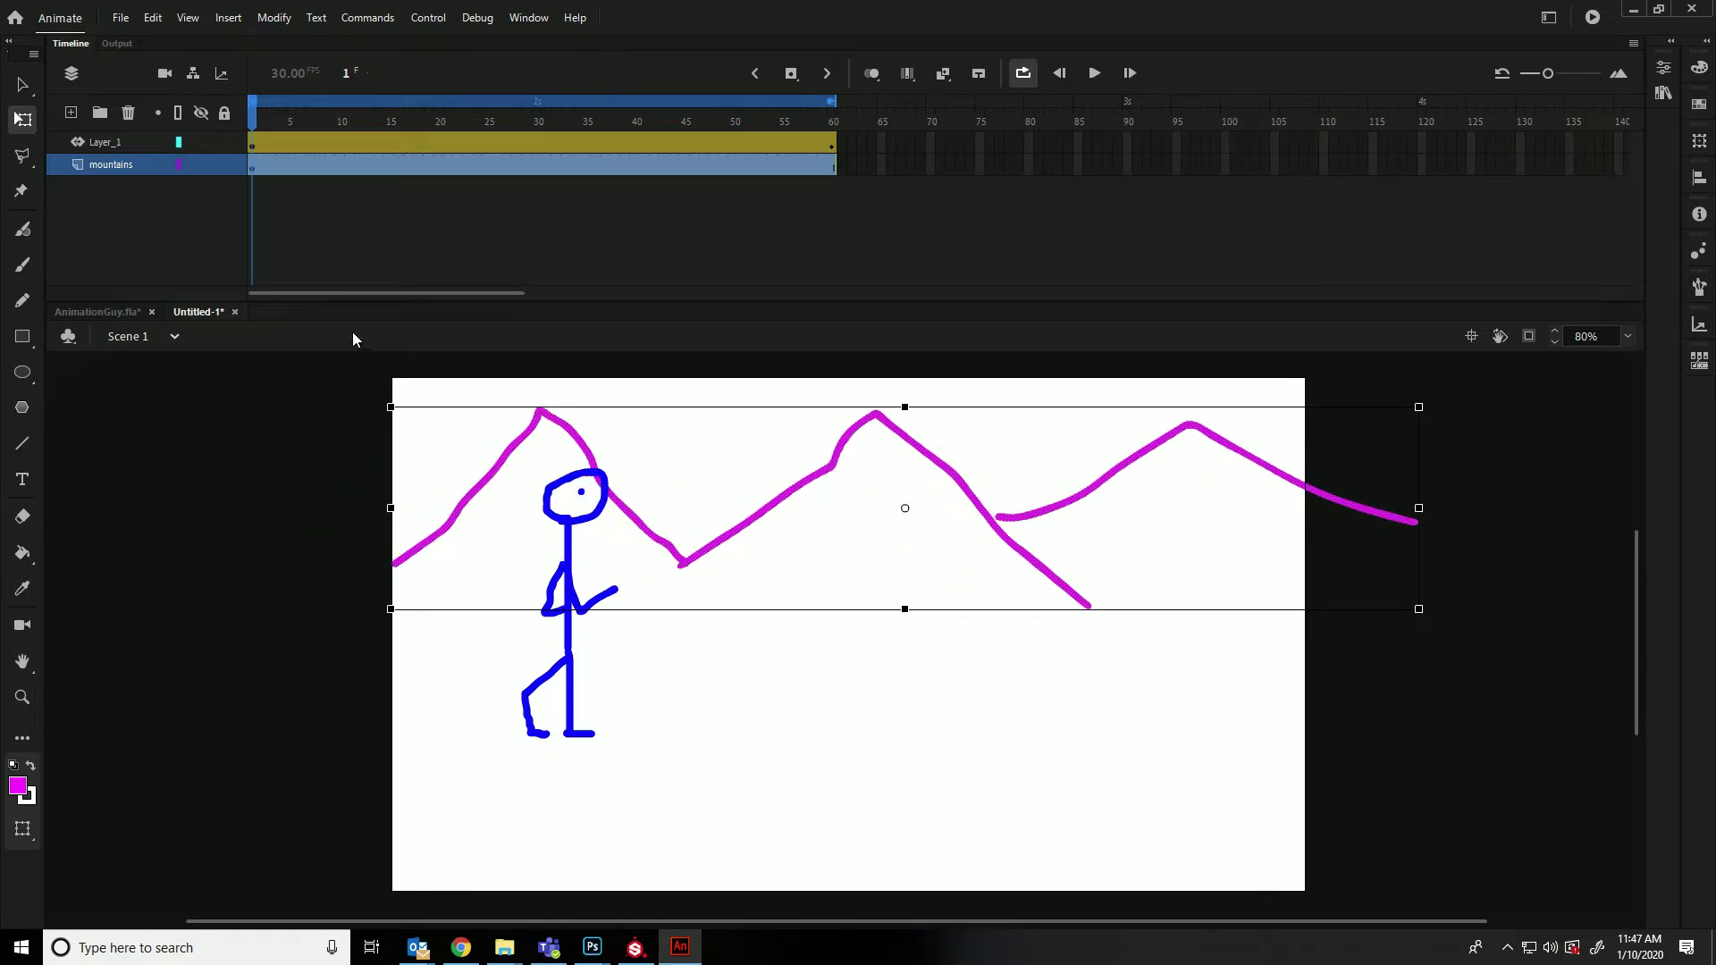
Create a motion tween on the mountains layer, accepting the conversion of the drawing to a symbol
right_click(272, 163)
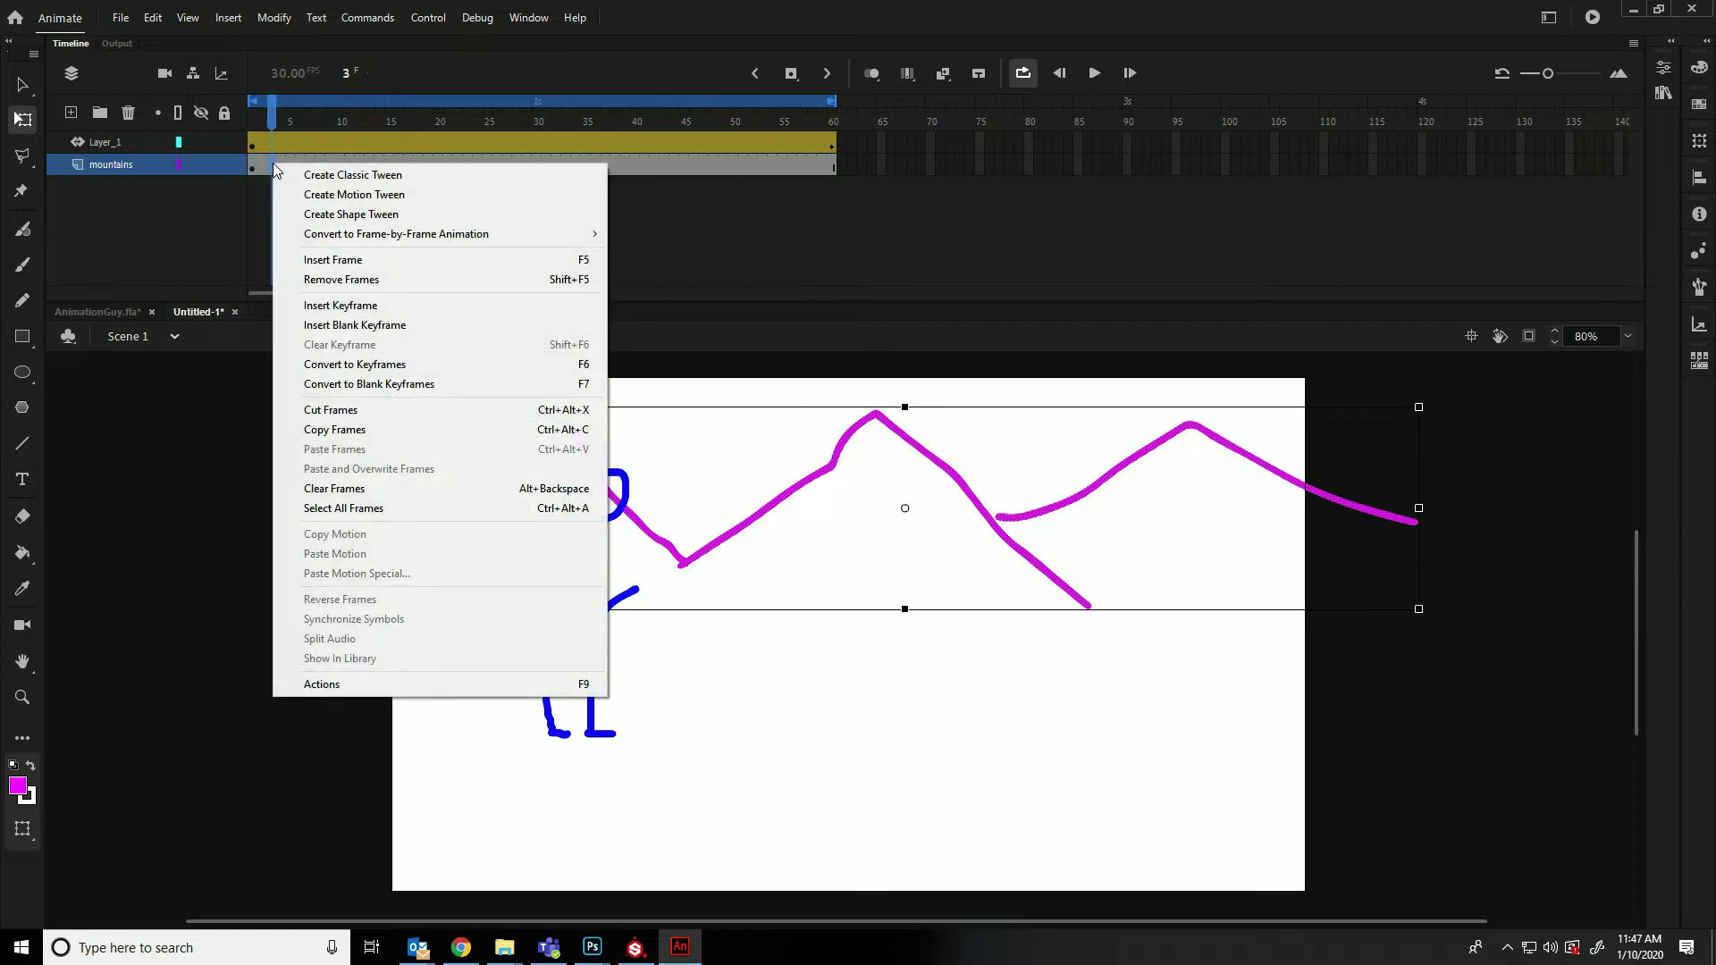
click(314, 196)
click(953, 525)
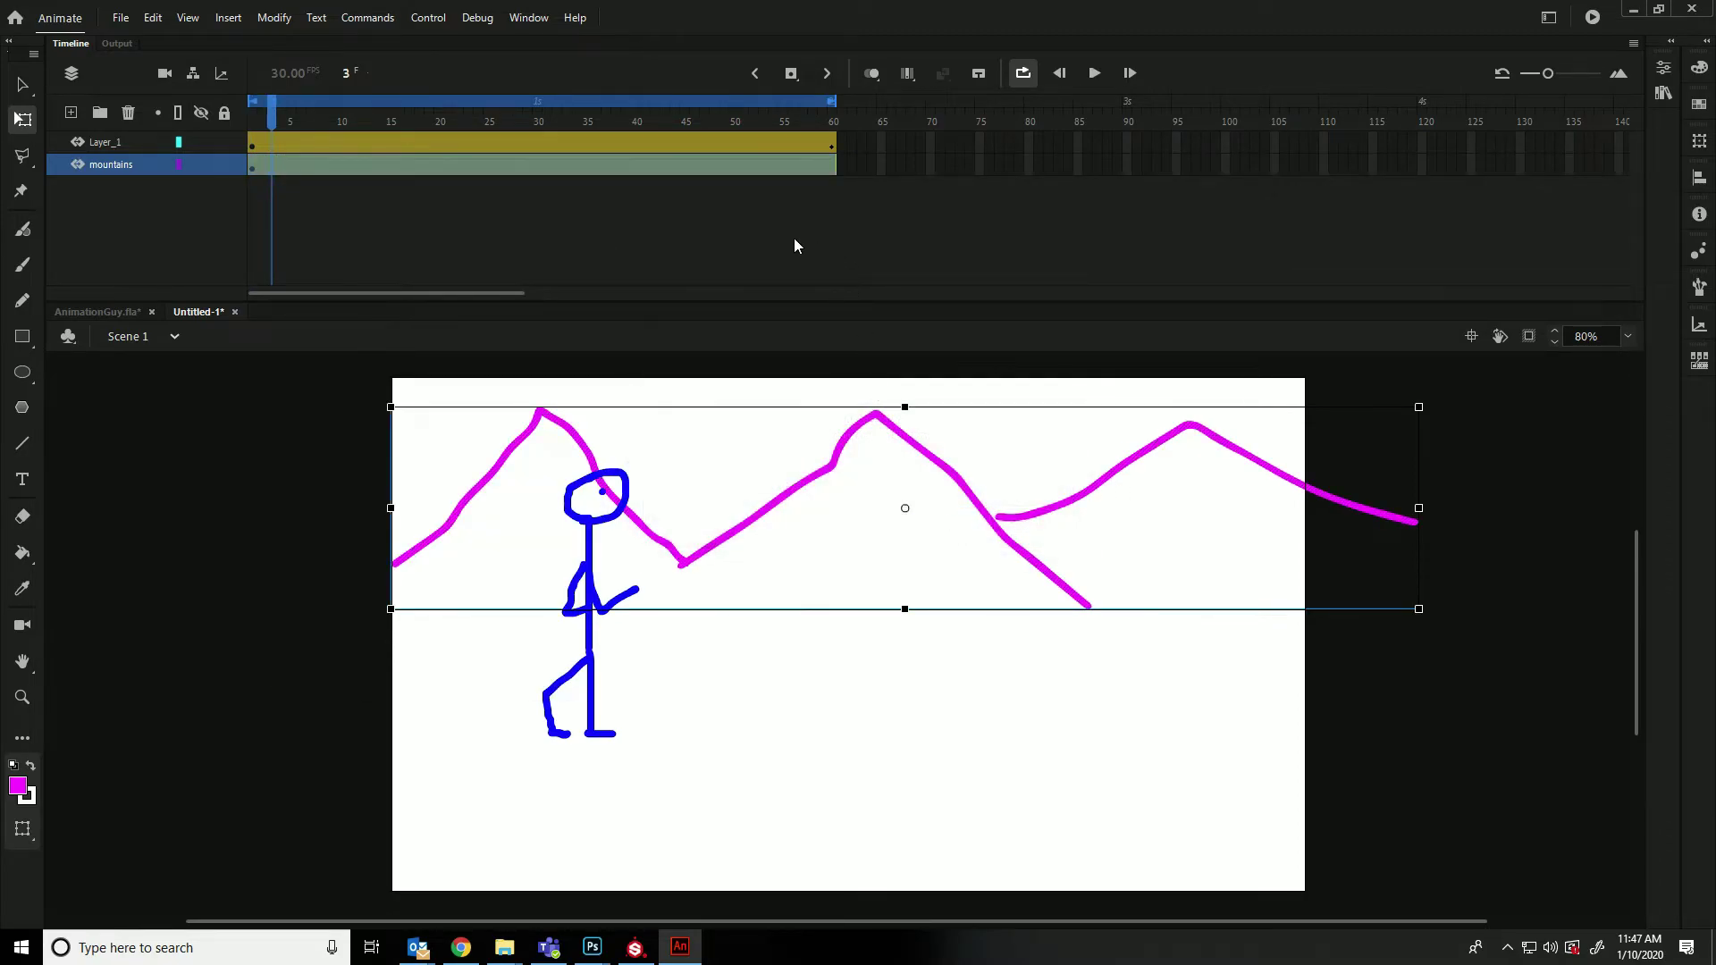
Move the mountains left at frame 60 so their right end sits at about the stage's right edge
drag(272, 127, 832, 119)
click(869, 410)
drag(894, 431, 783, 413)
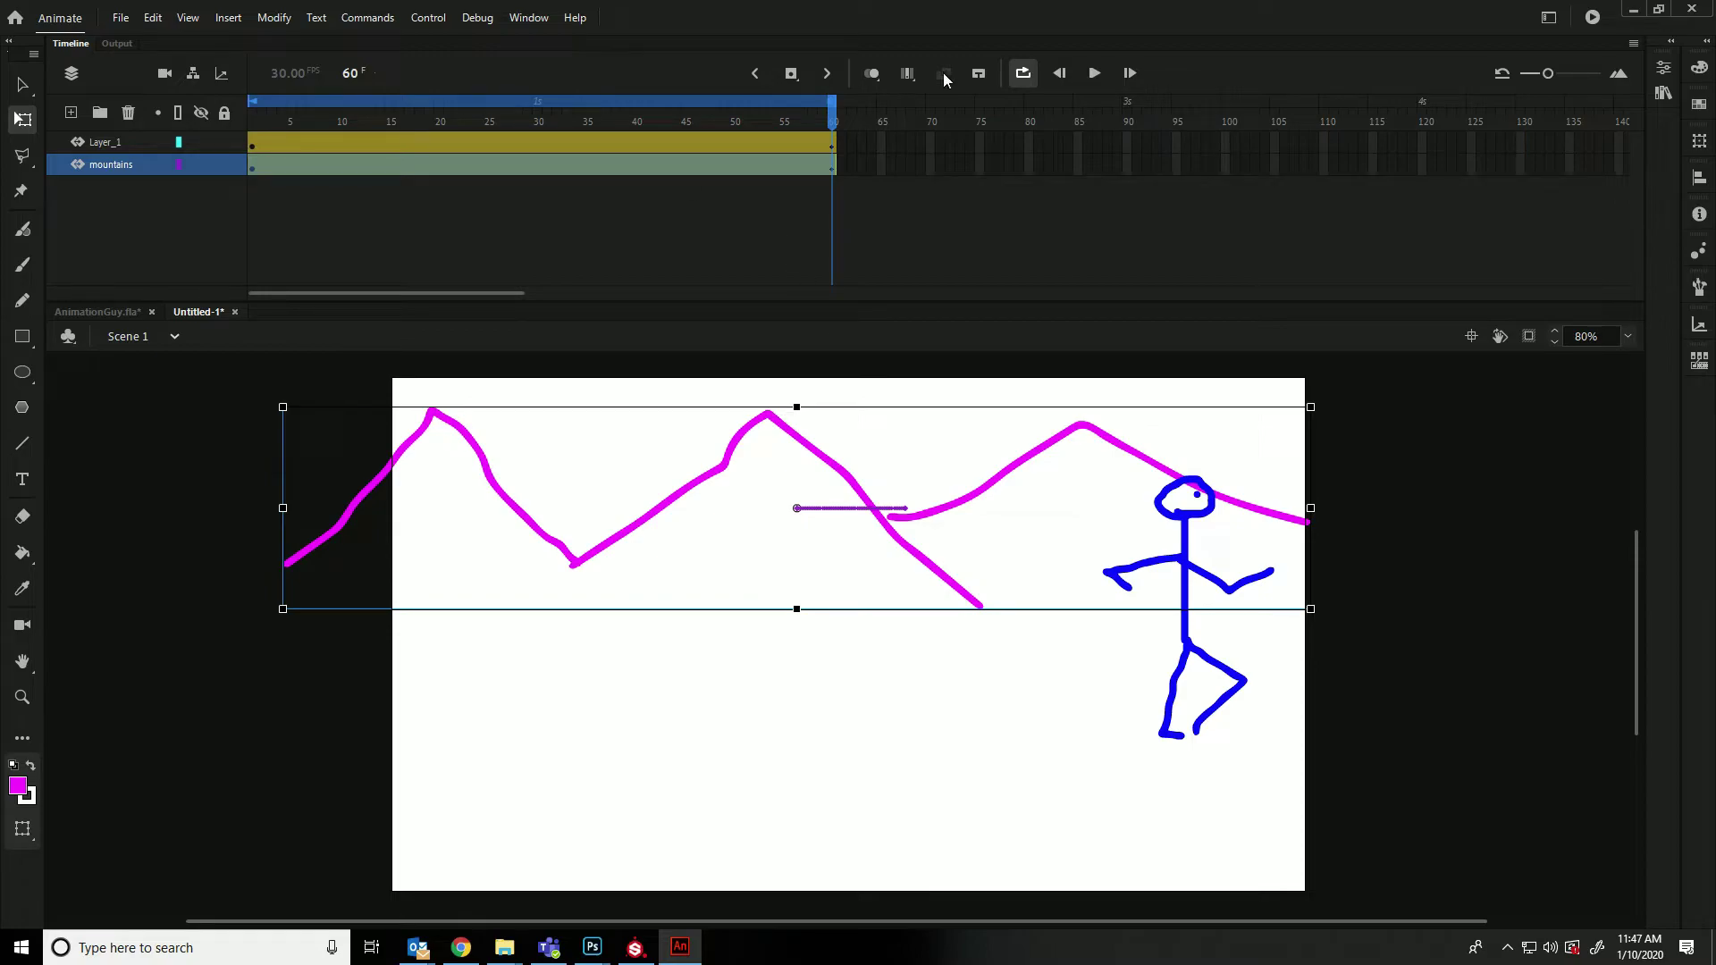
Preview the runner moving against the shifting mountains and rewind to frame 1
click(1093, 75)
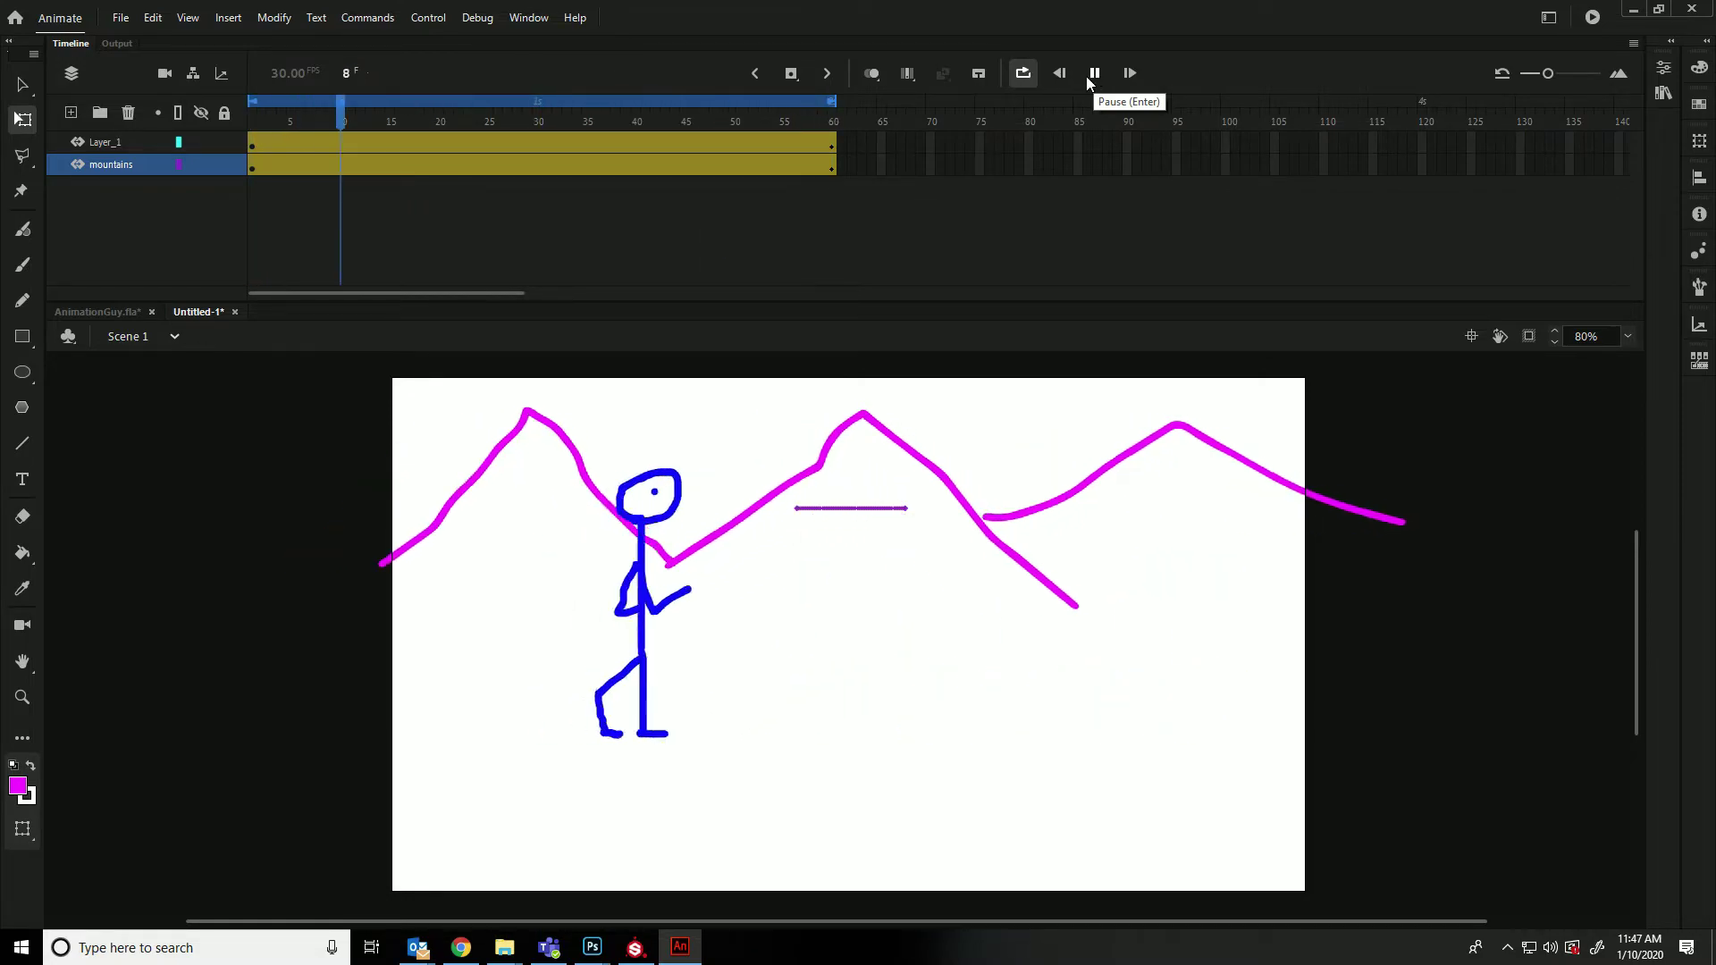
click(1093, 75)
drag(517, 101, 146, 121)
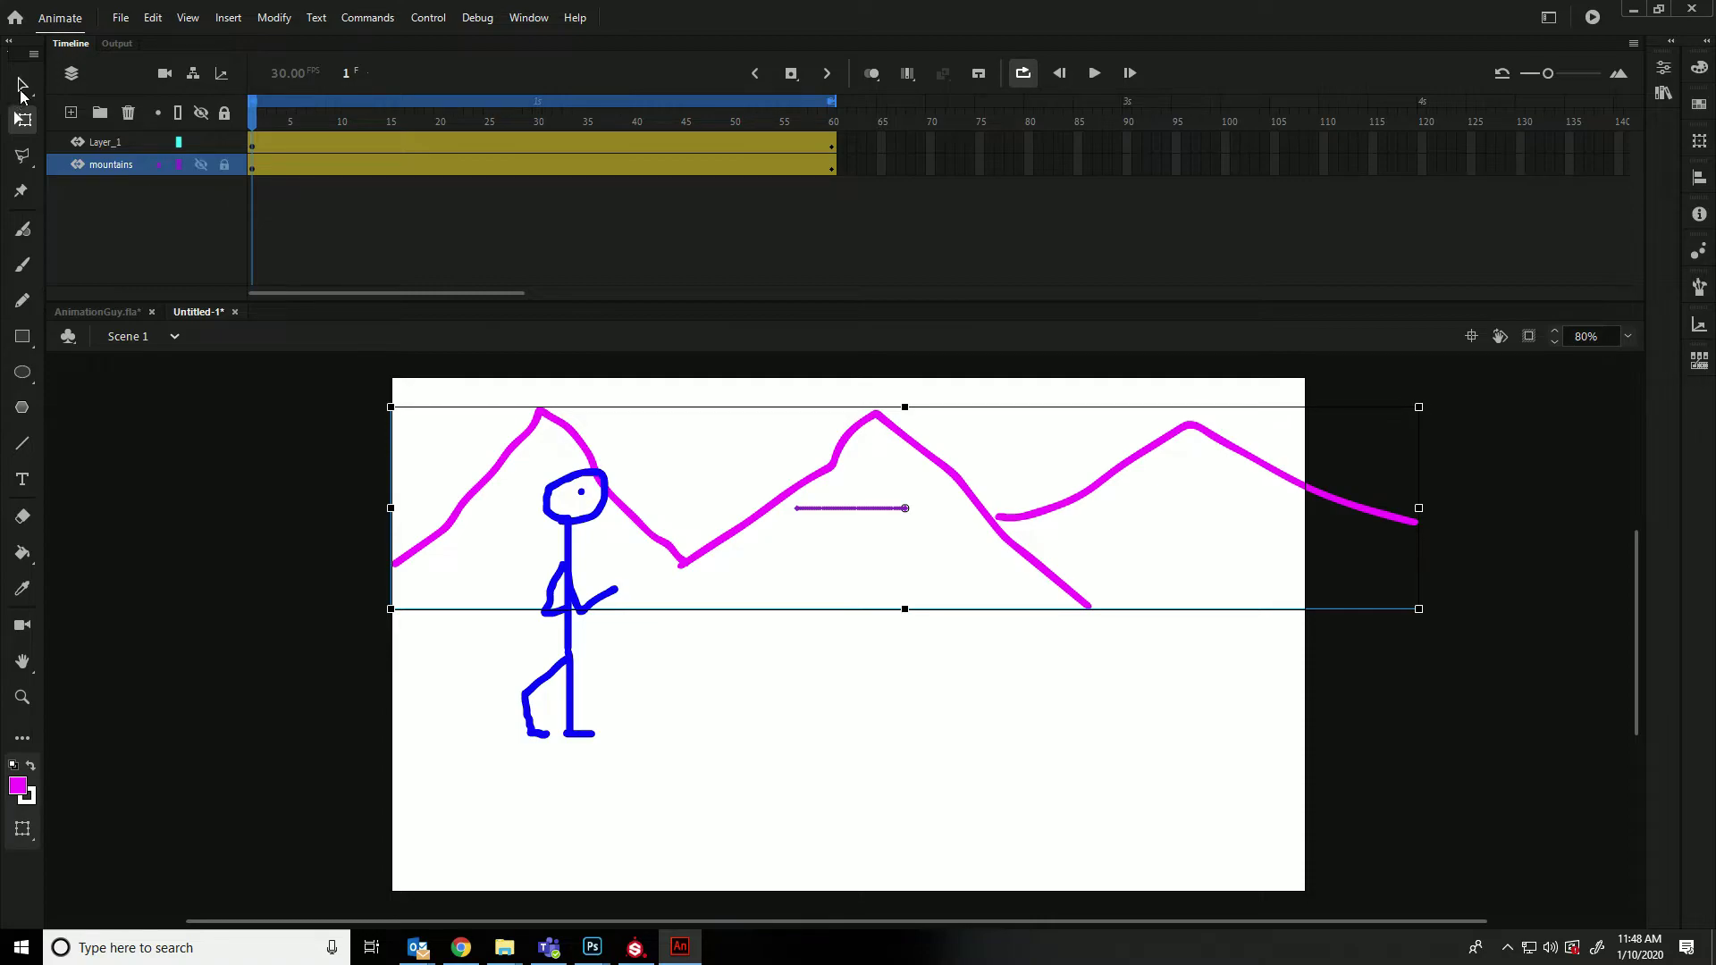
Set the brush fill to dark brown #663300 and add a layer named tree above the mountains layer
click(23, 86)
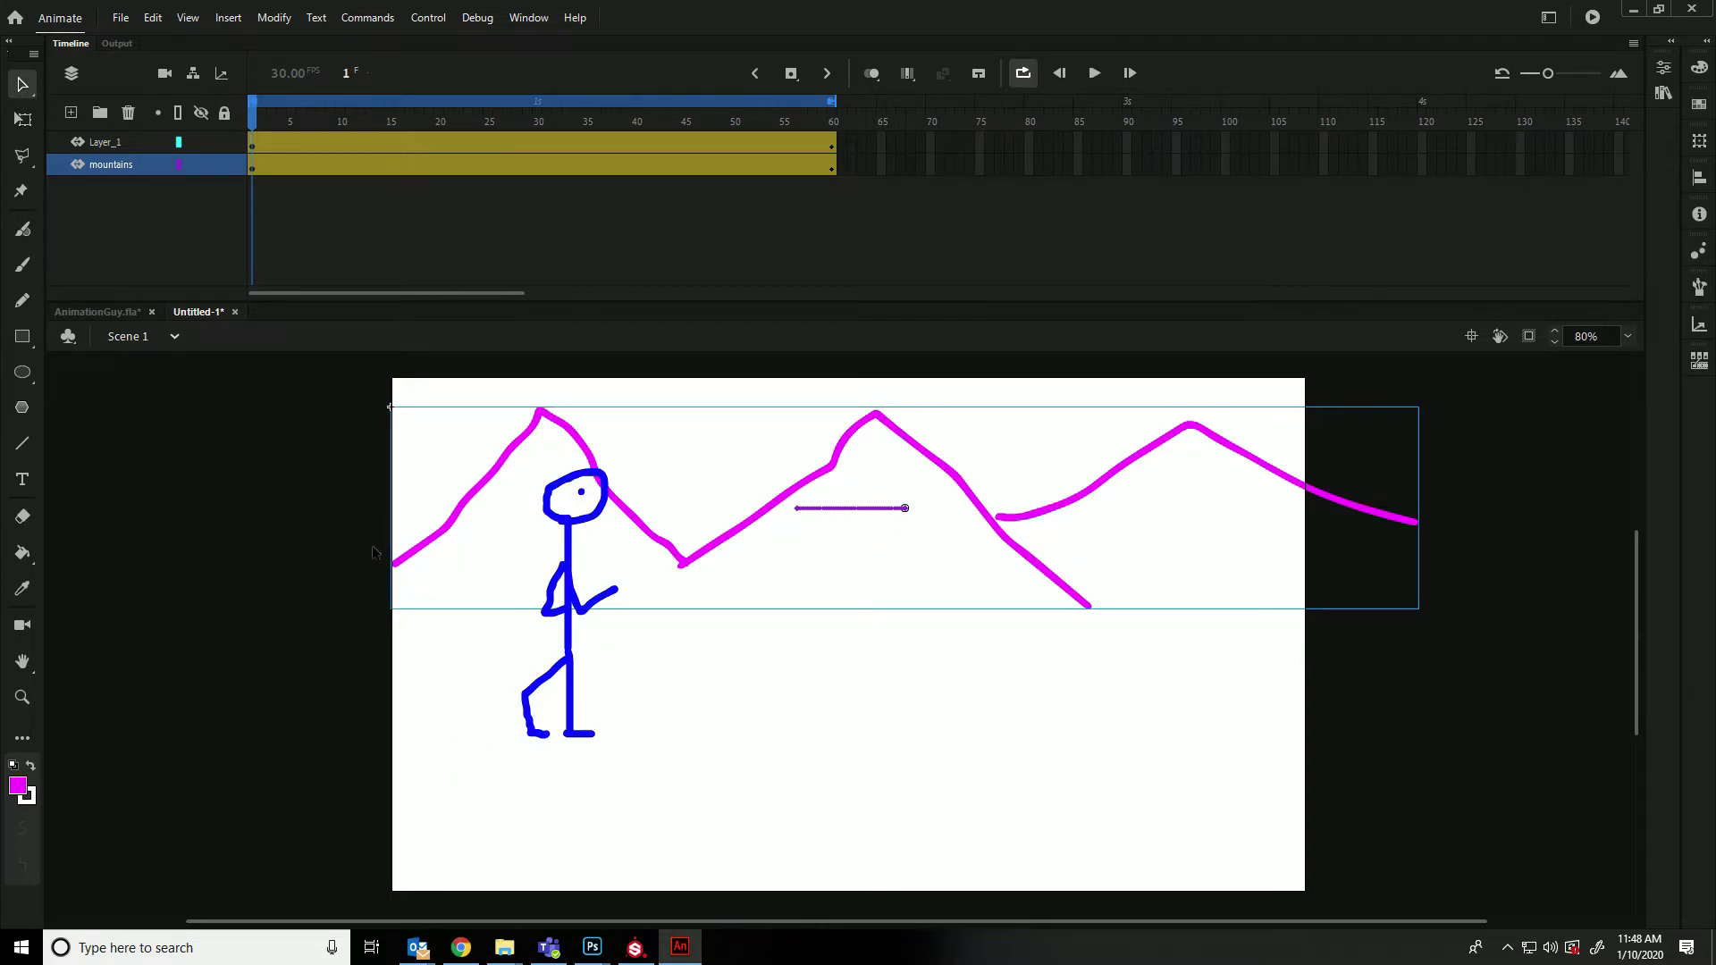
click(21, 265)
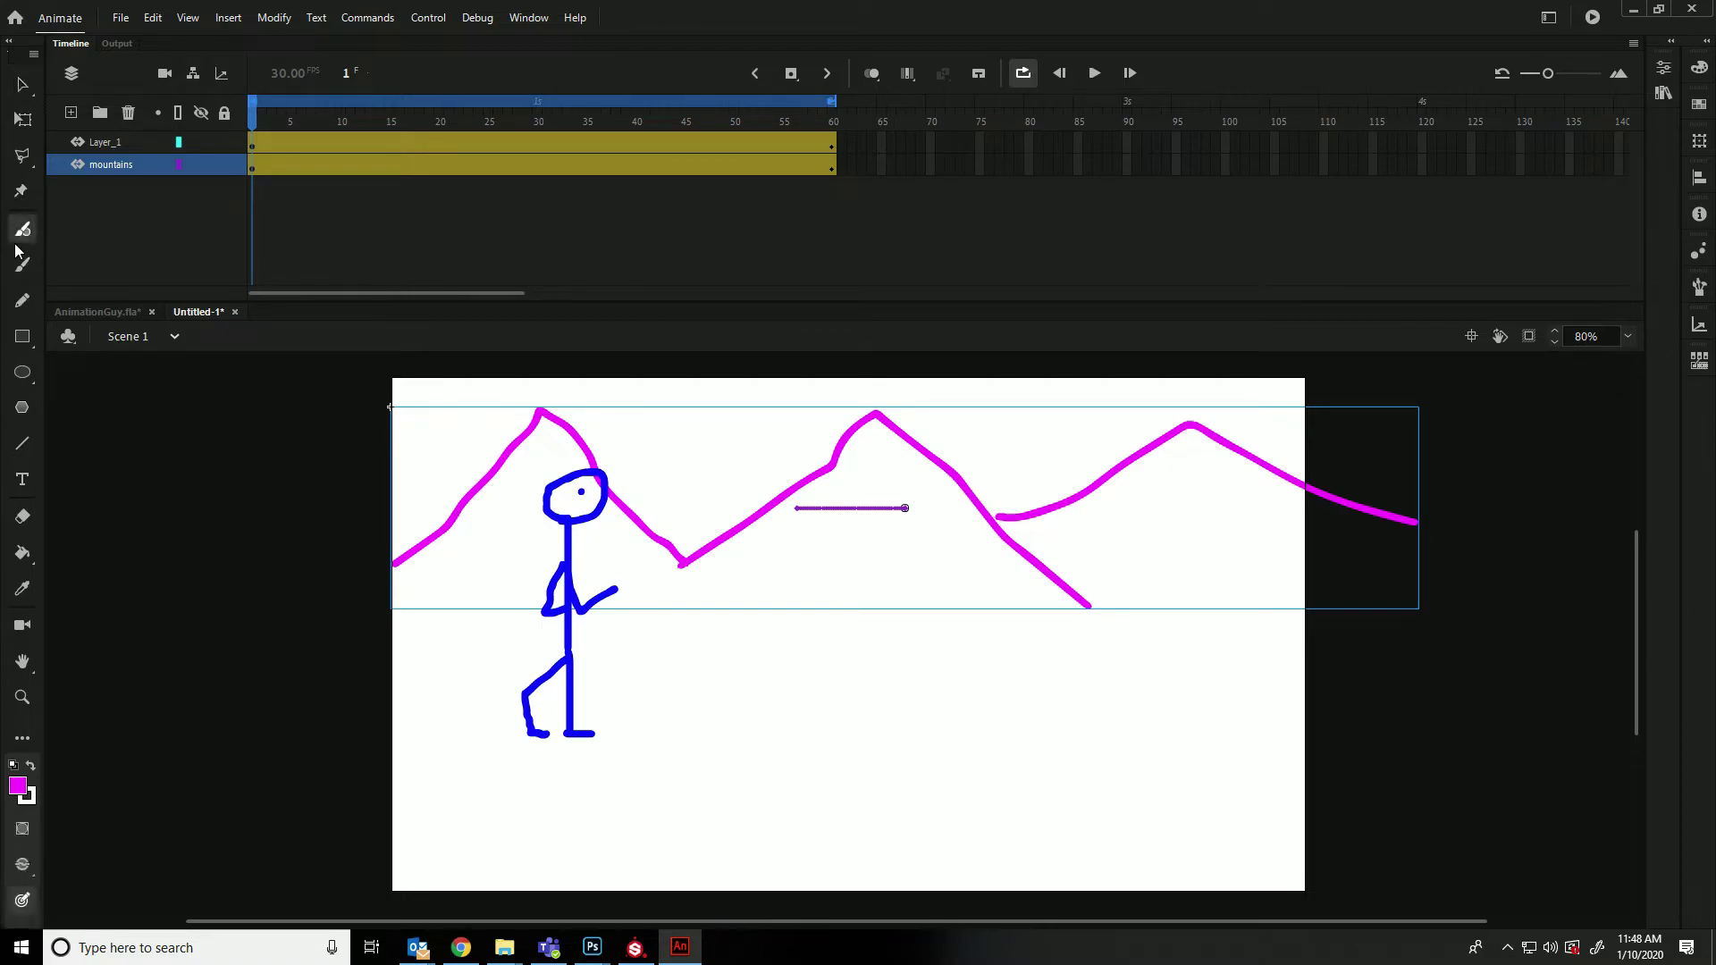
click(19, 790)
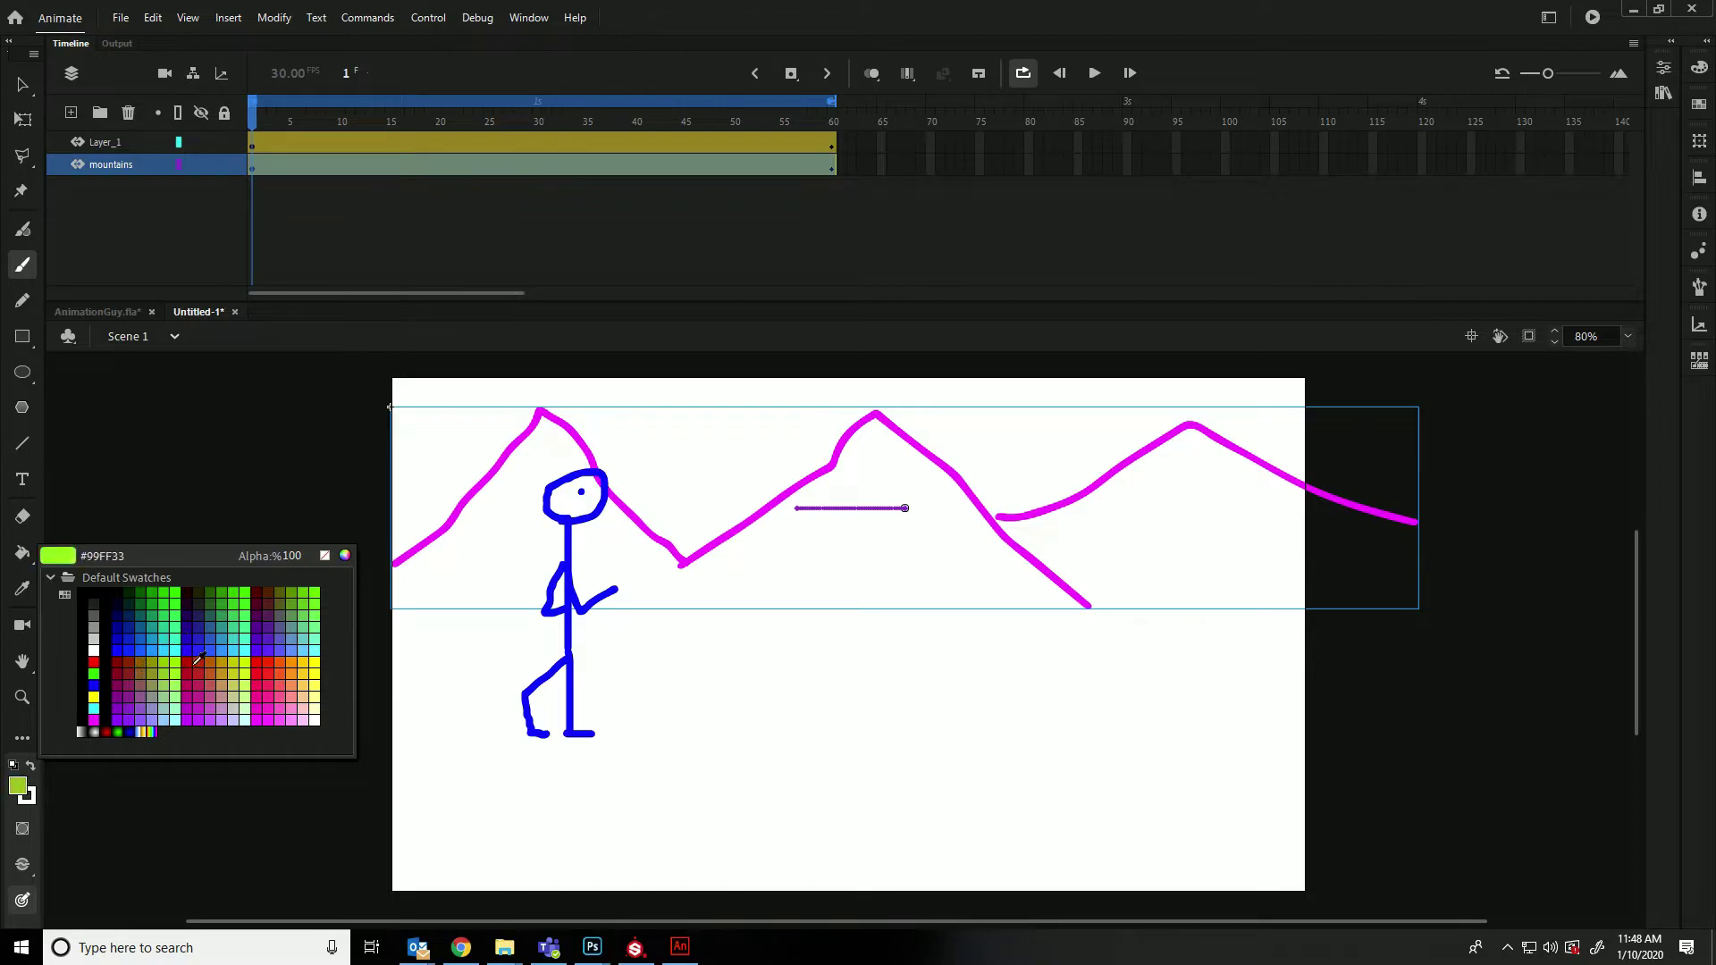
click(268, 598)
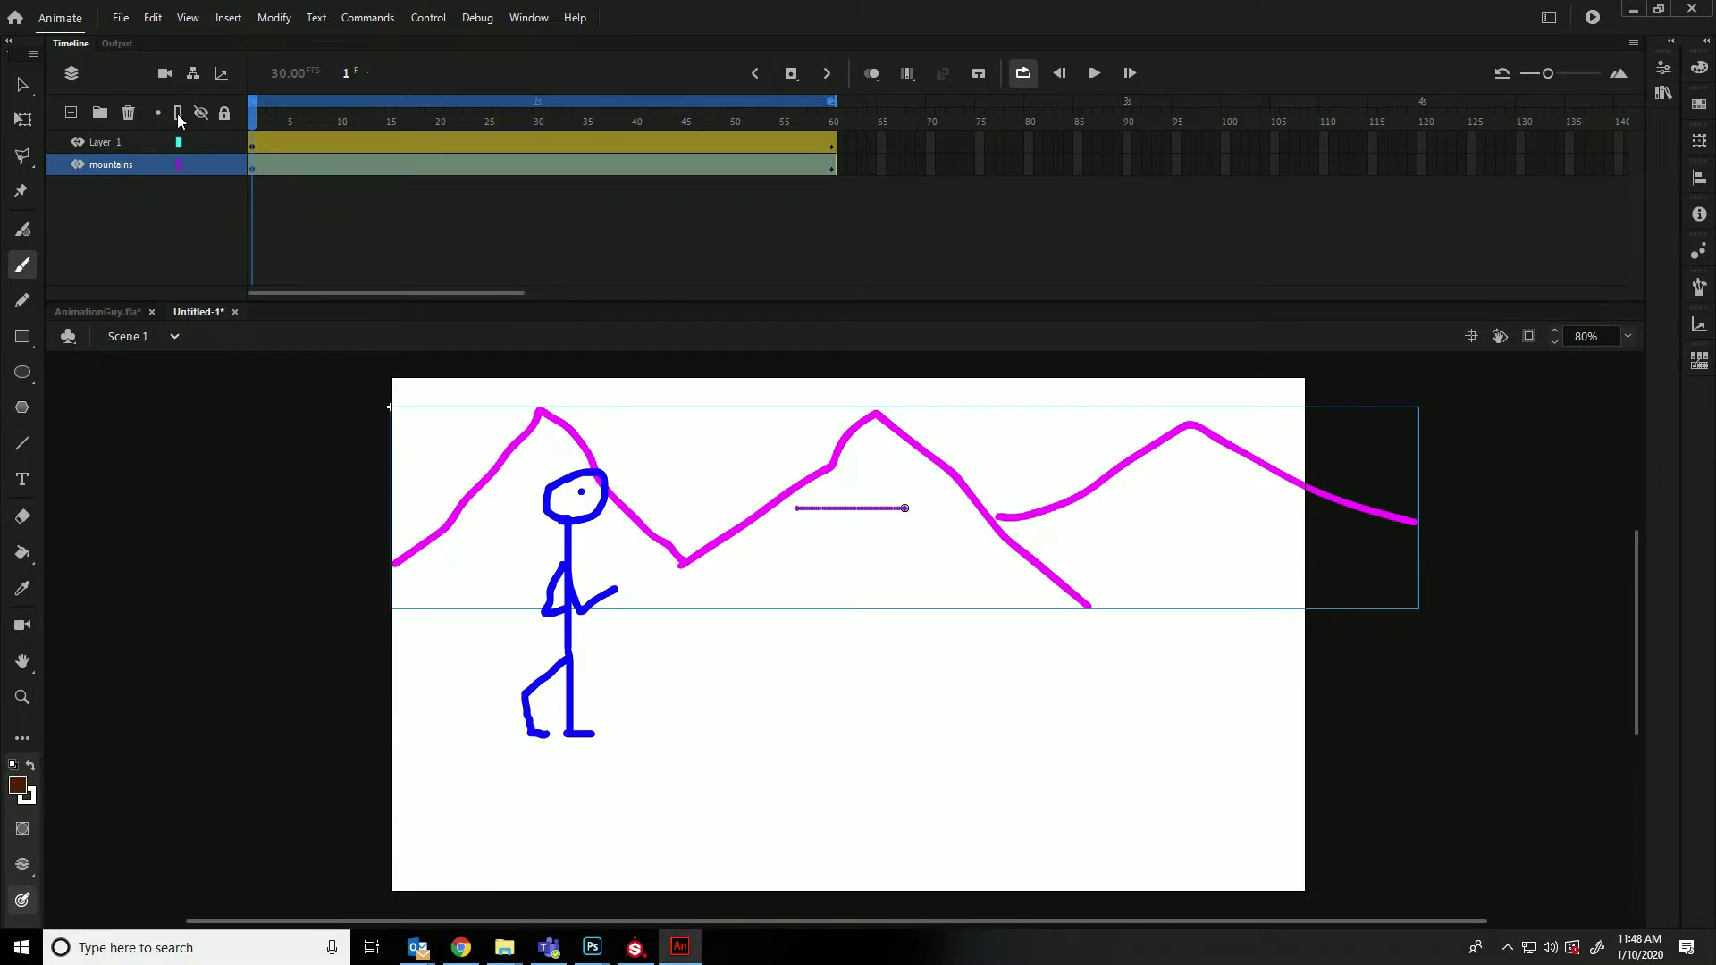
click(72, 112)
mouse_move(107, 164)
mouse_down()
mouse_move(125, 222)
mouse_move(102, 158)
mouse_up()
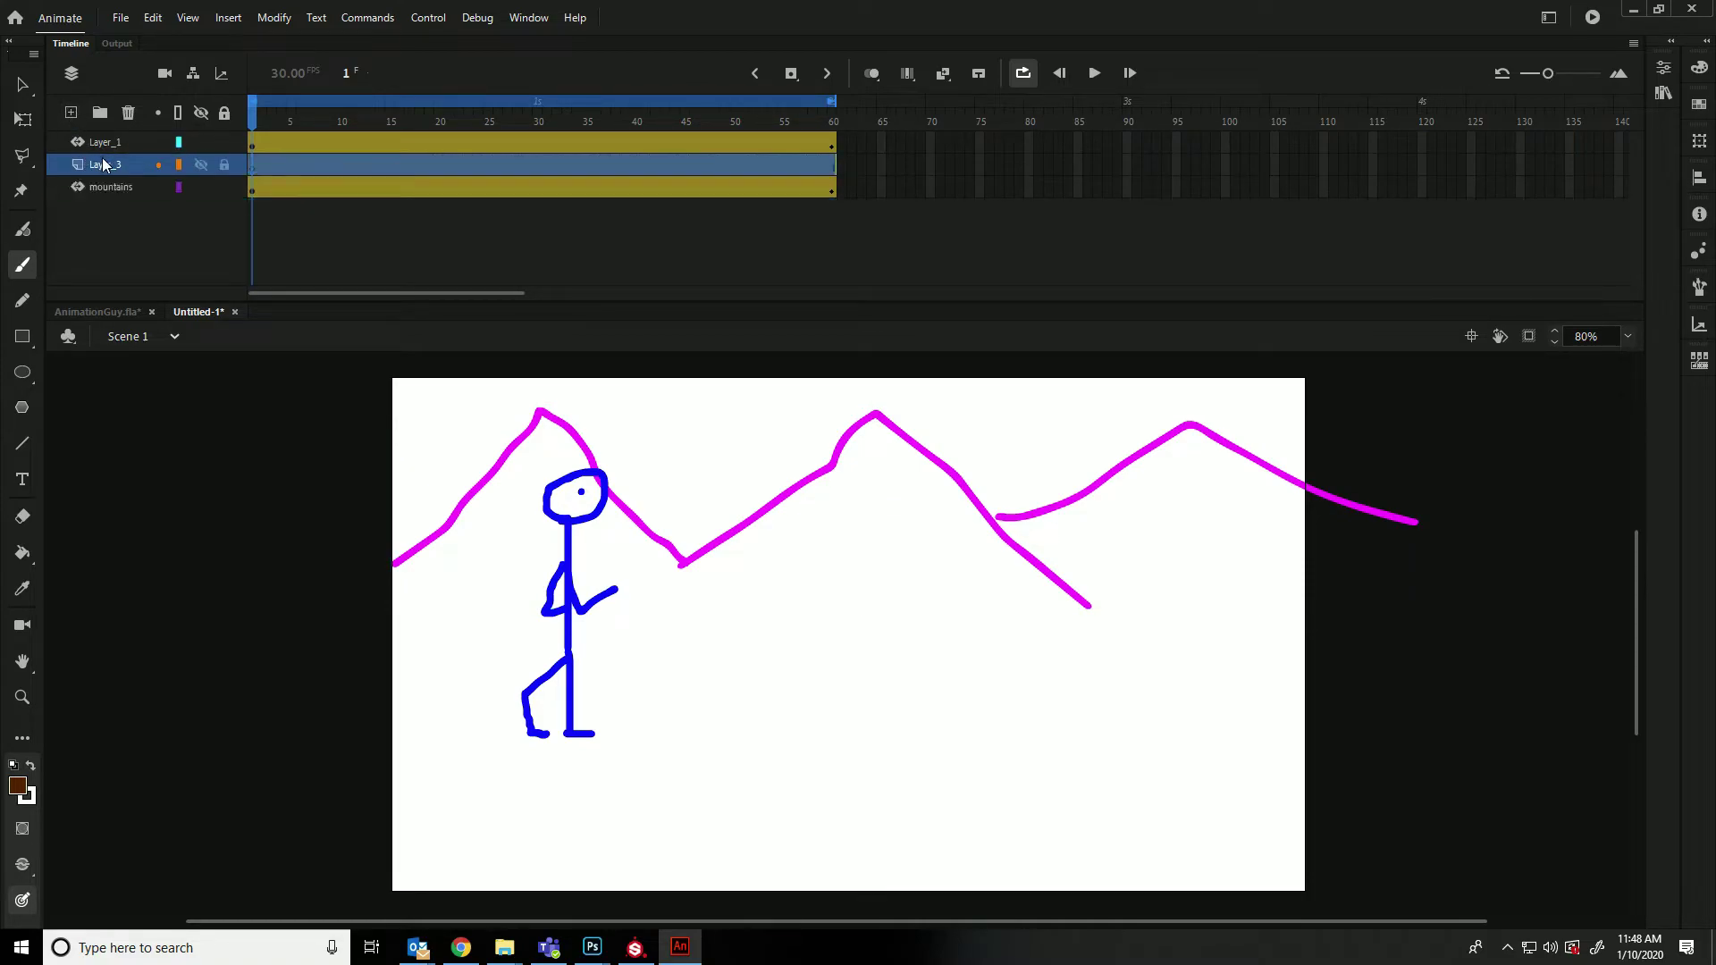
double_click(104, 163)
text(tree)
key(Return)
Paint a tree near the middle of the stage with a filled brown trunk and a scribbled green crown
mouse_move(742, 689)
mouse_down()
mouse_move(803, 548)
mouse_move(768, 659)
mouse_move(789, 693)
mouse_move(795, 652)
mouse_move(826, 687)
mouse_move(809, 578)
mouse_move(839, 677)
mouse_move(827, 711)
mouse_move(772, 701)
mouse_move(810, 662)
mouse_up()
drag(807, 586, 807, 547)
mouse_move(804, 684)
mouse_down()
mouse_move(838, 713)
mouse_move(782, 661)
mouse_up()
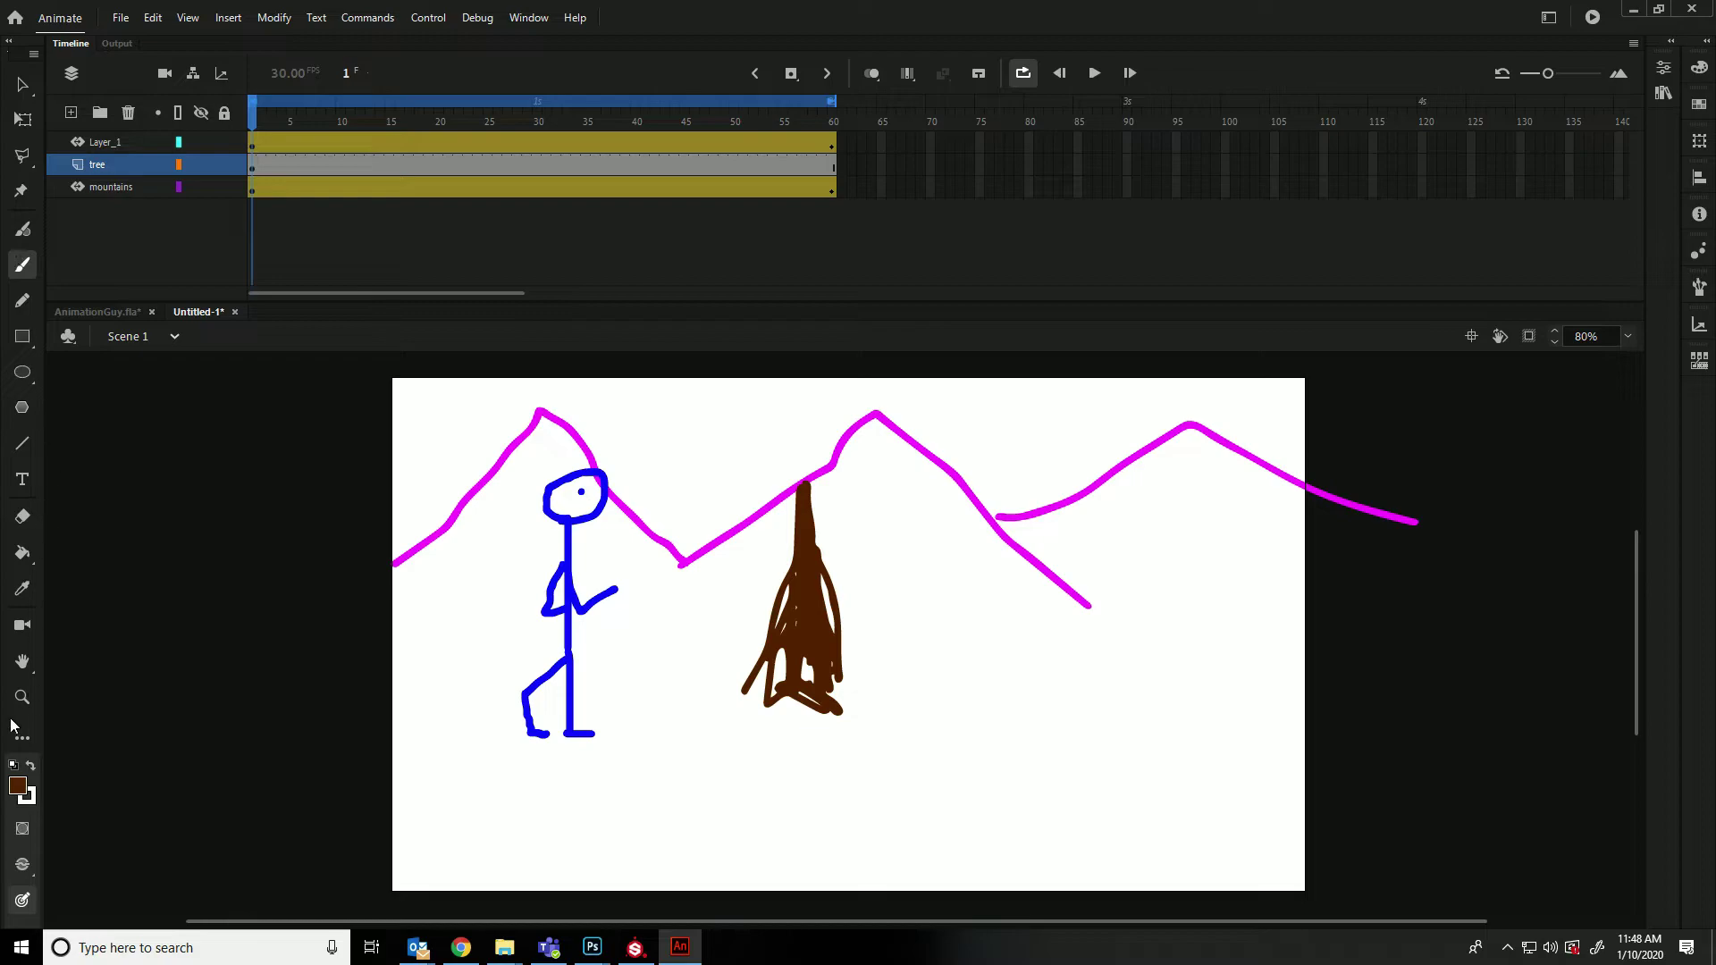
click(18, 787)
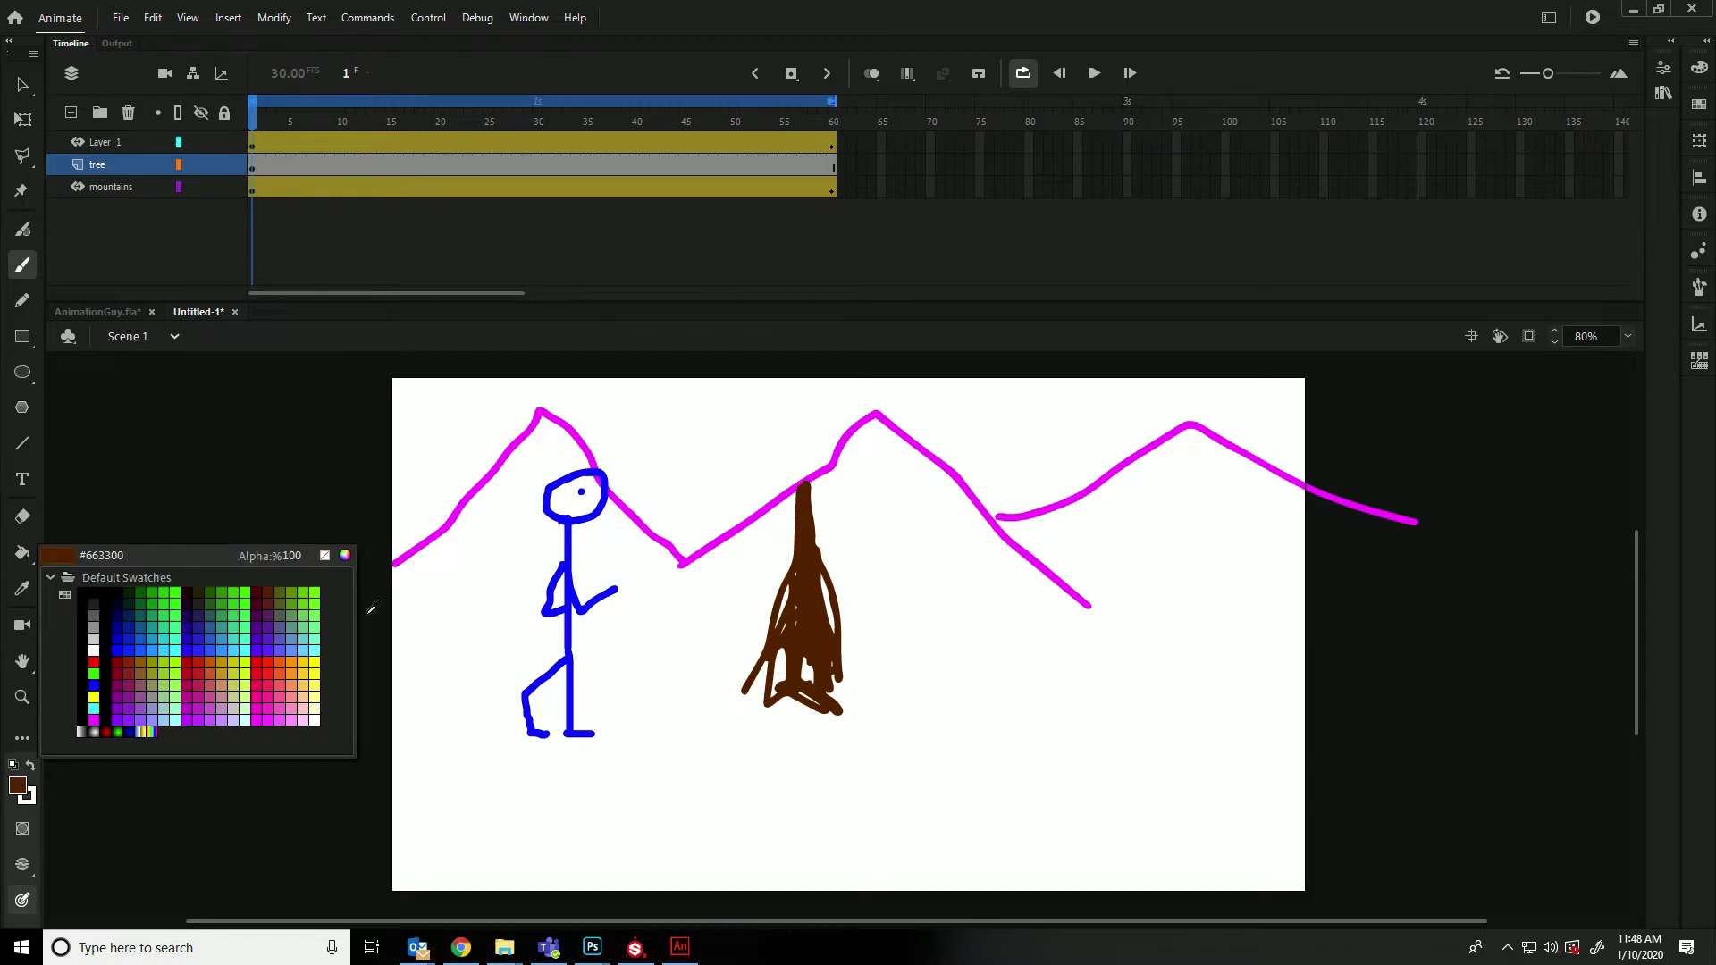
click(150, 590)
mouse_move(786, 506)
mouse_down()
mouse_move(724, 453)
mouse_move(732, 426)
mouse_move(805, 384)
mouse_move(850, 421)
mouse_move(851, 494)
mouse_move(784, 475)
mouse_move(808, 514)
mouse_move(833, 496)
mouse_move(826, 481)
mouse_move(689, 468)
mouse_up()
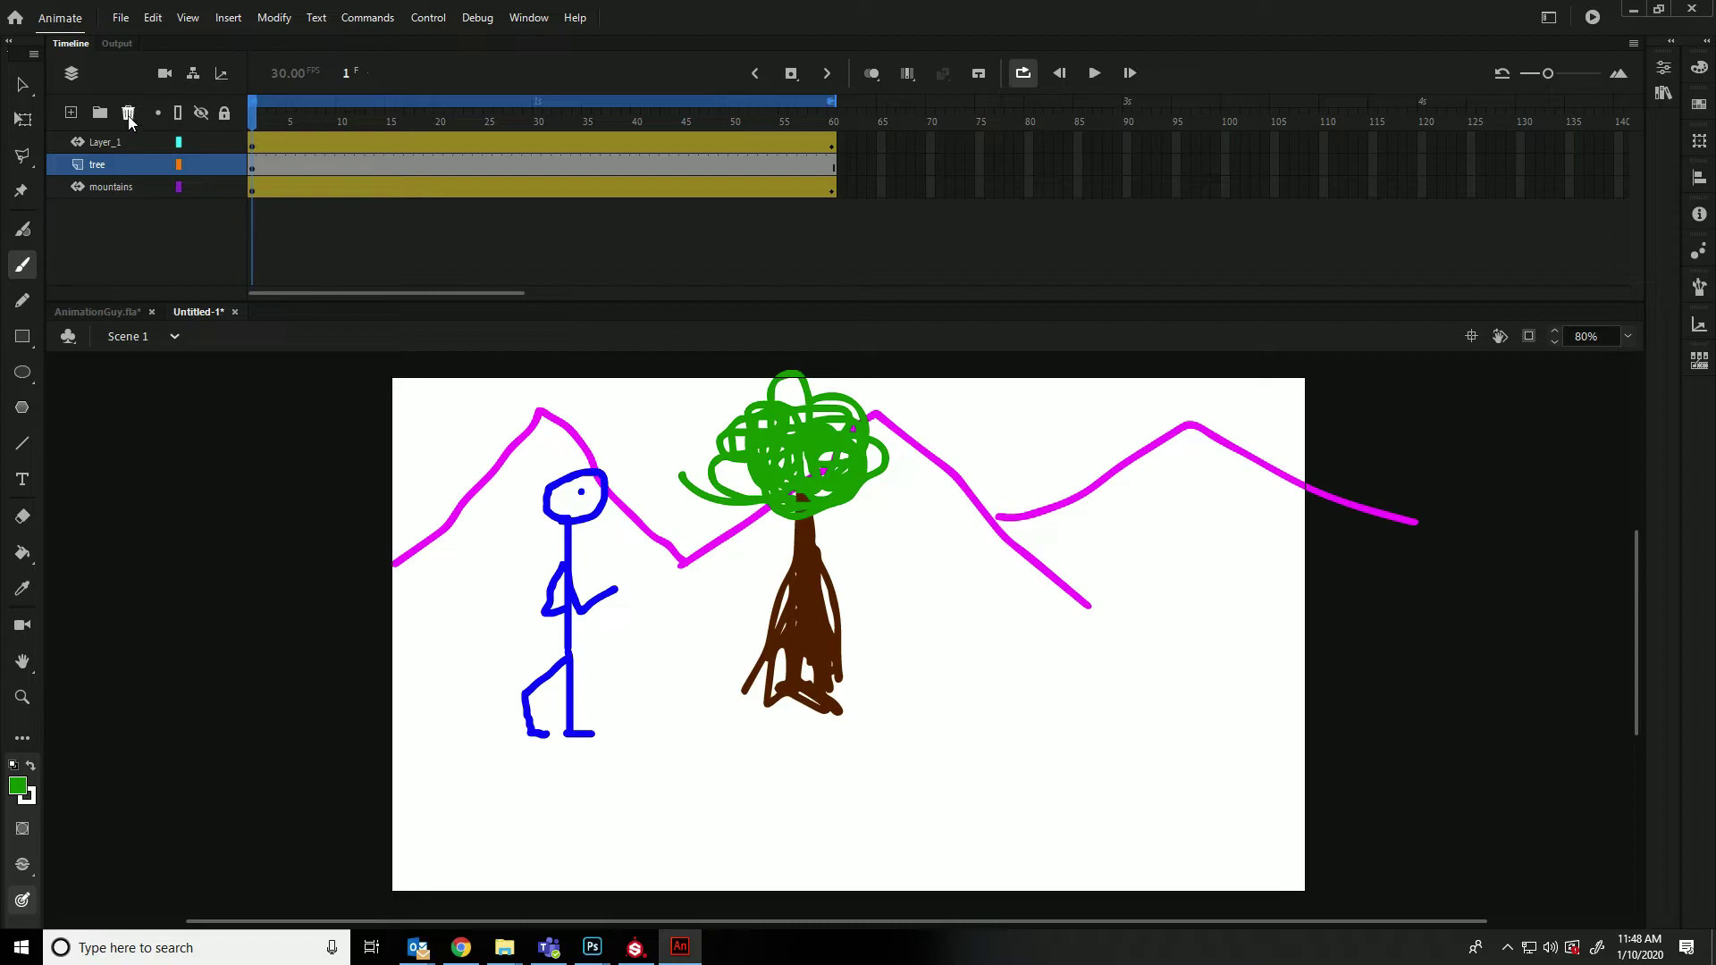
Create a motion tween on the tree layer, accepting the conversion of the drawing to a symbol
click(21, 86)
click(268, 165)
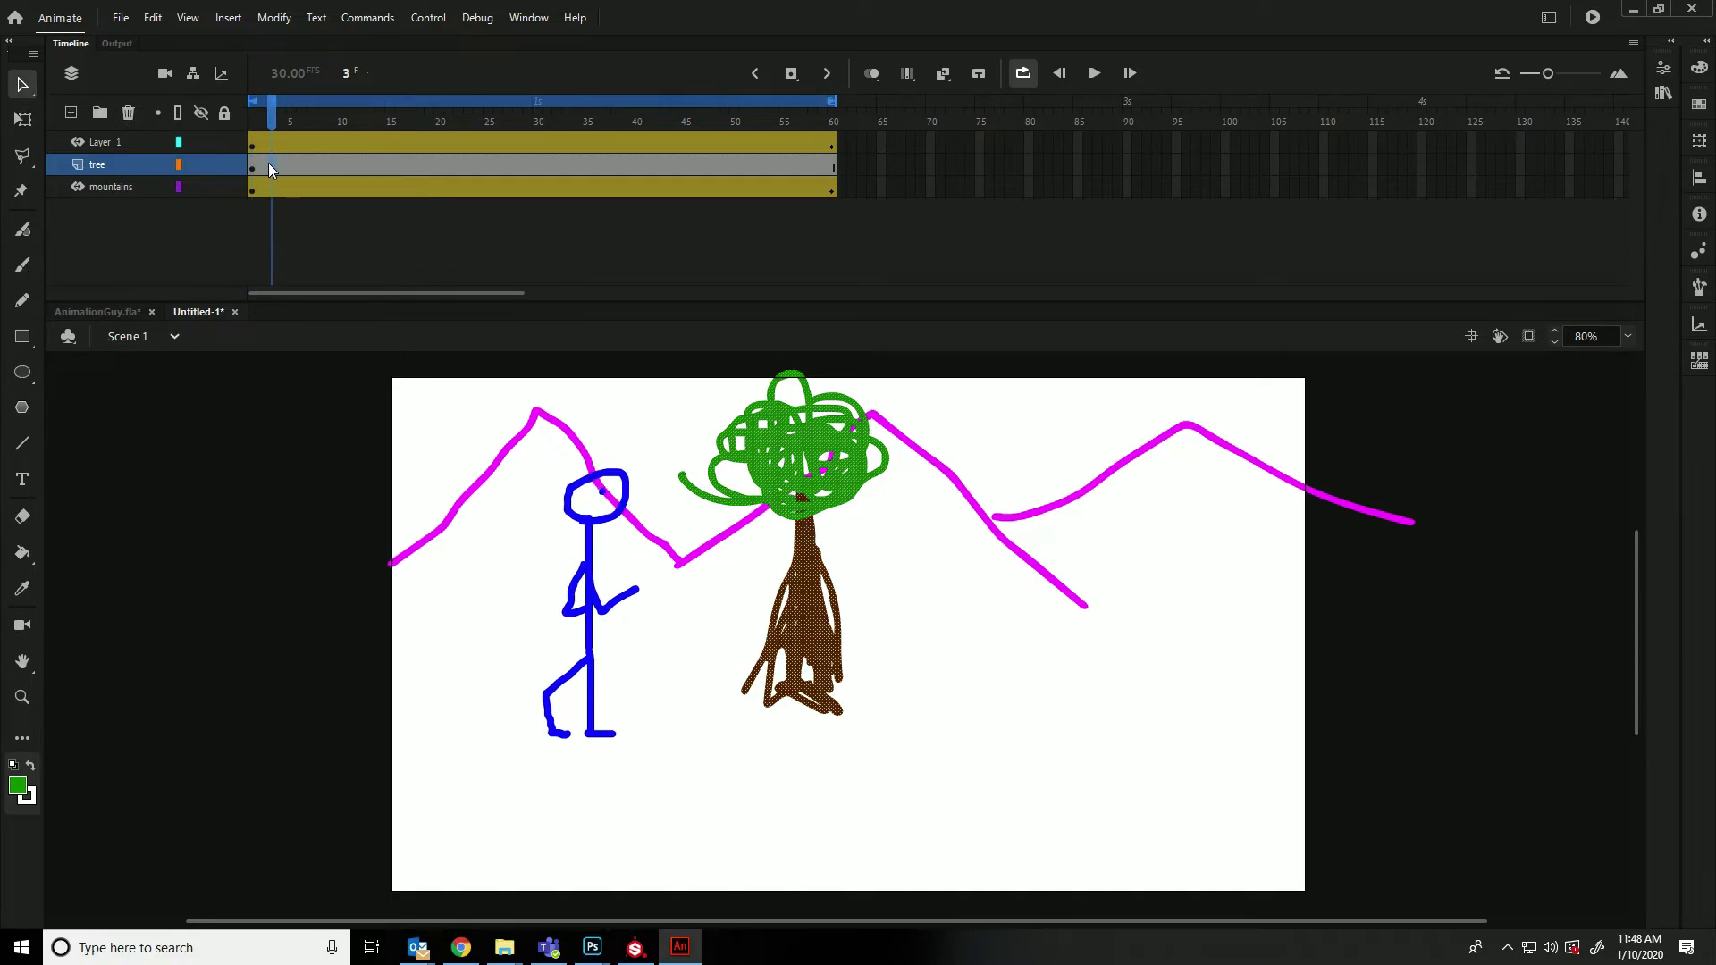
right_click(268, 165)
click(349, 194)
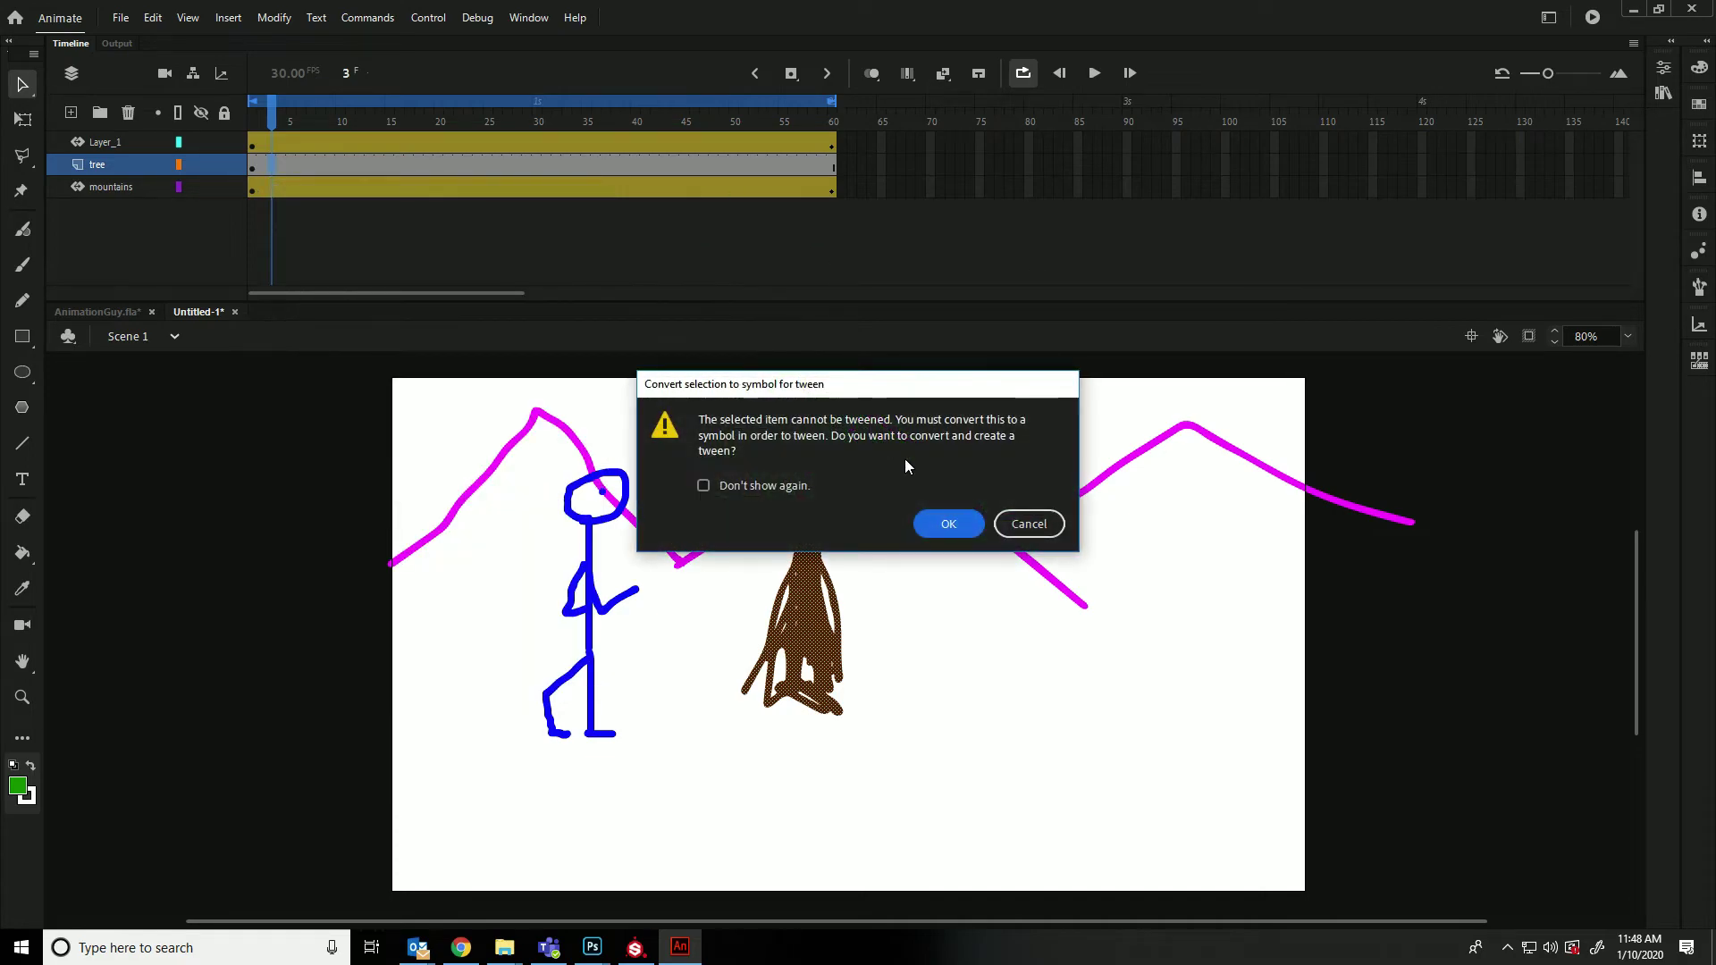
click(948, 524)
Move the tree left at frame 60 to the valley between the first two mountain peaks and preview the motion
mouse_move(279, 114)
mouse_down()
mouse_move(778, 132)
mouse_move(252, 116)
mouse_up()
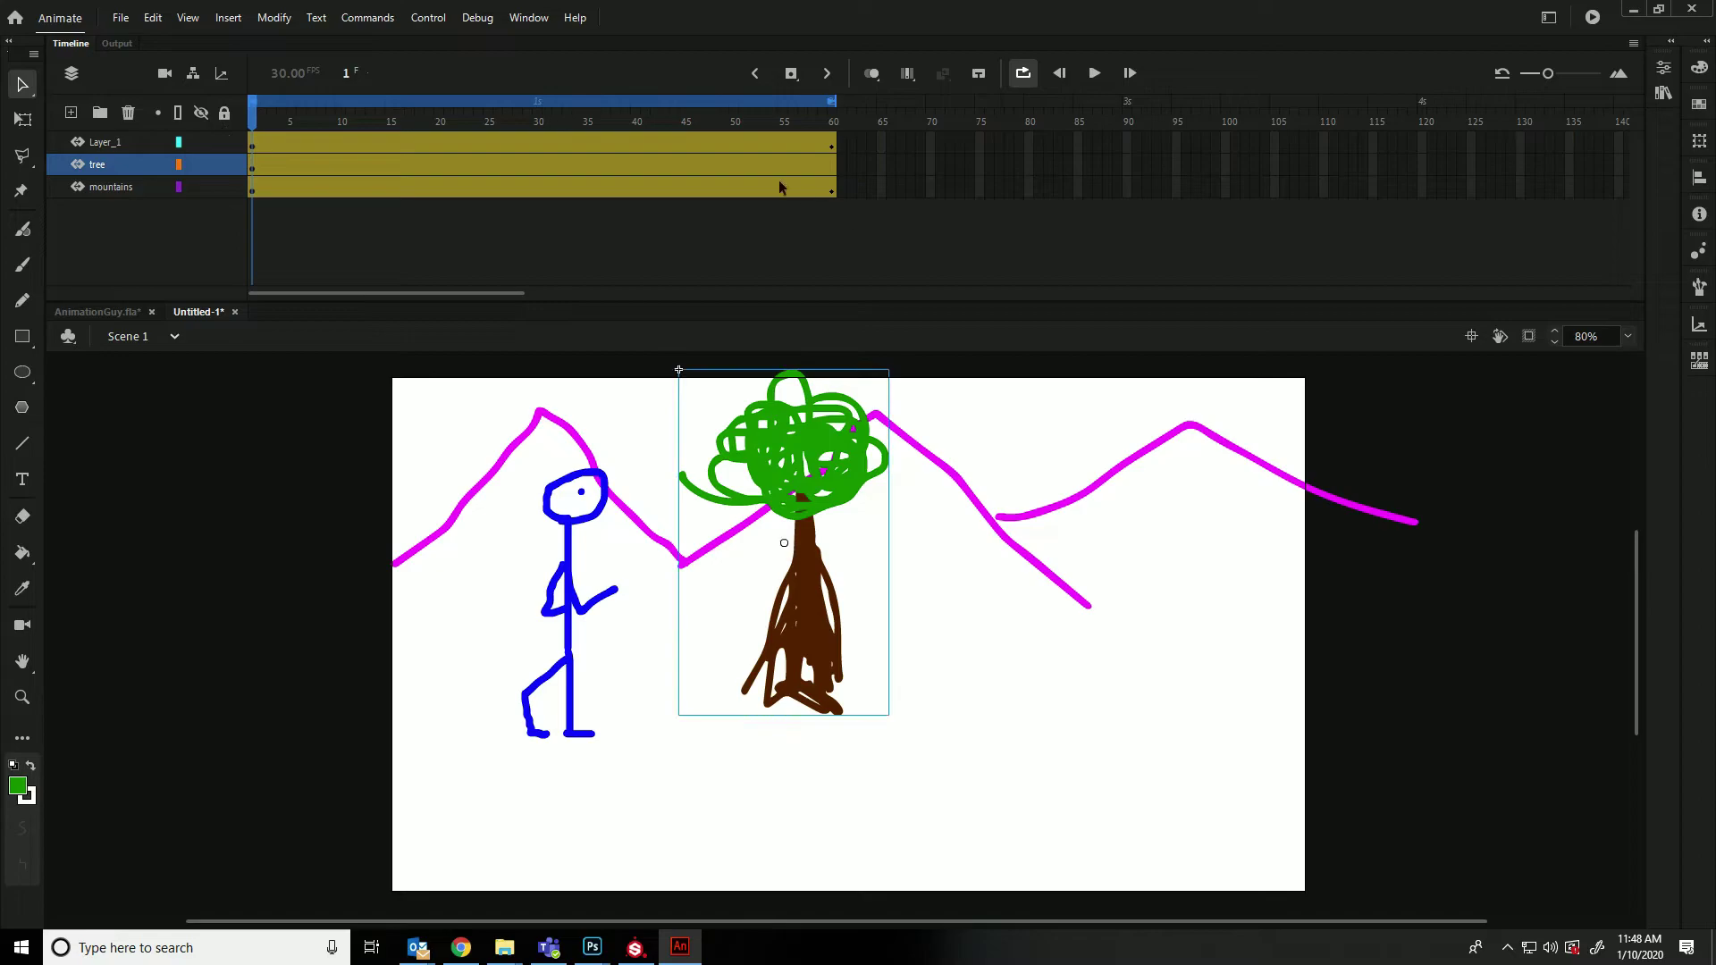
click(754, 168)
click(831, 120)
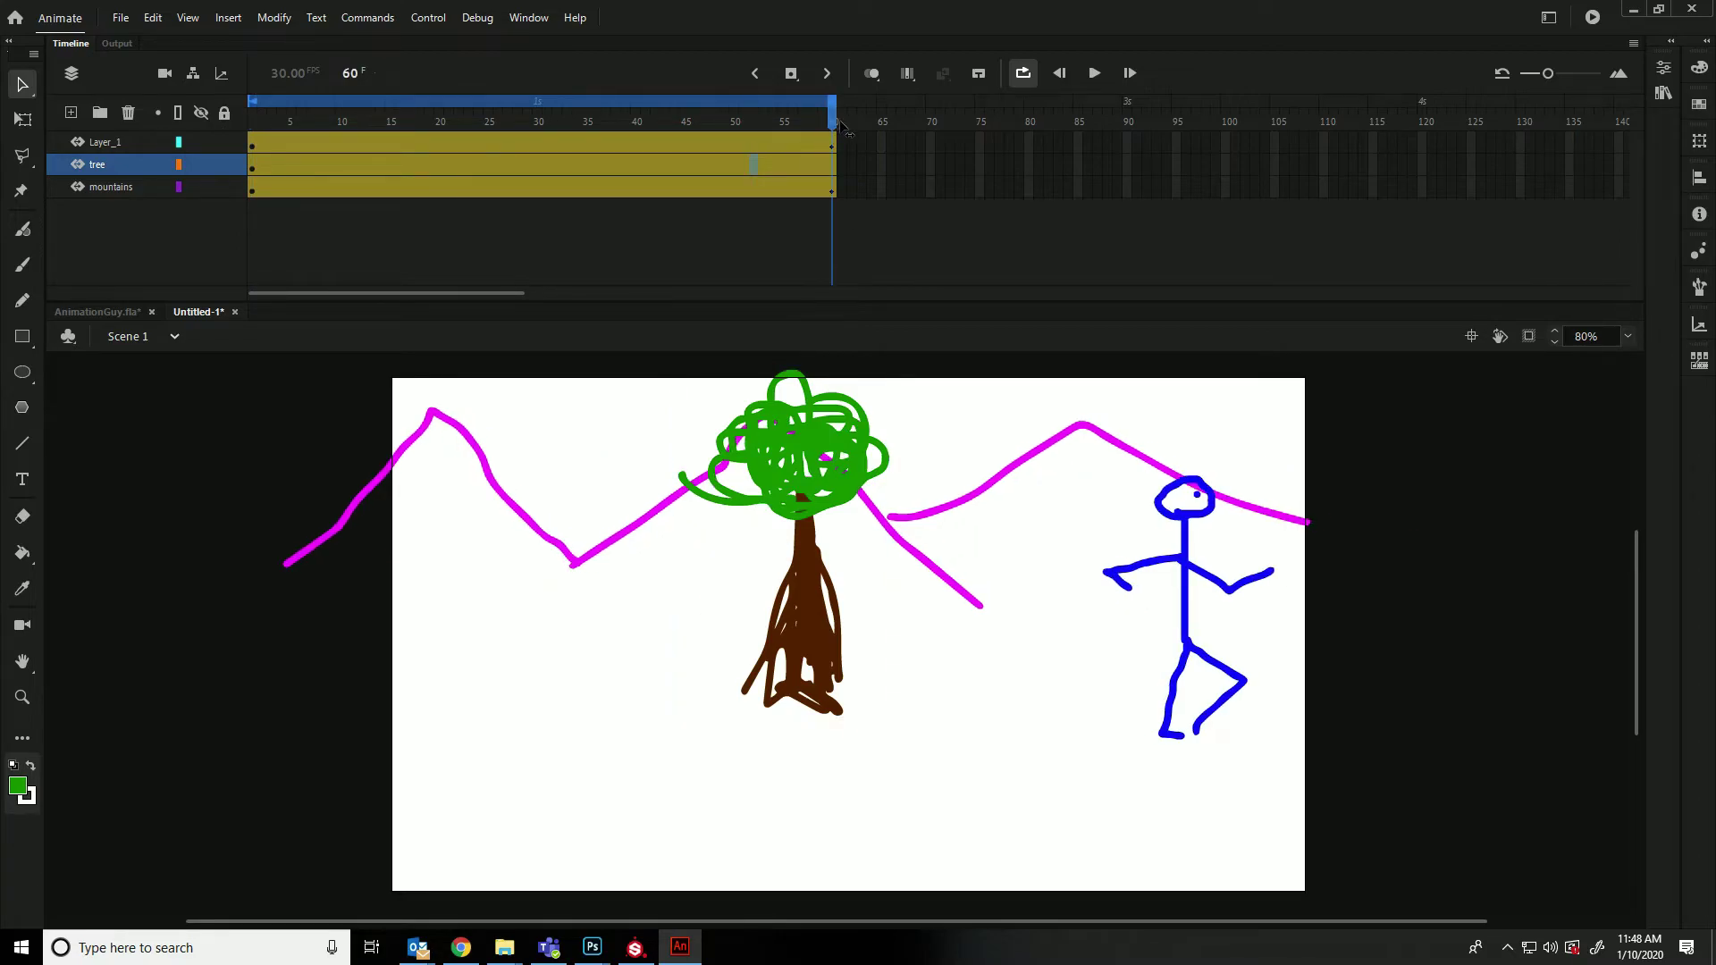
drag(846, 456, 605, 456)
click(1094, 76)
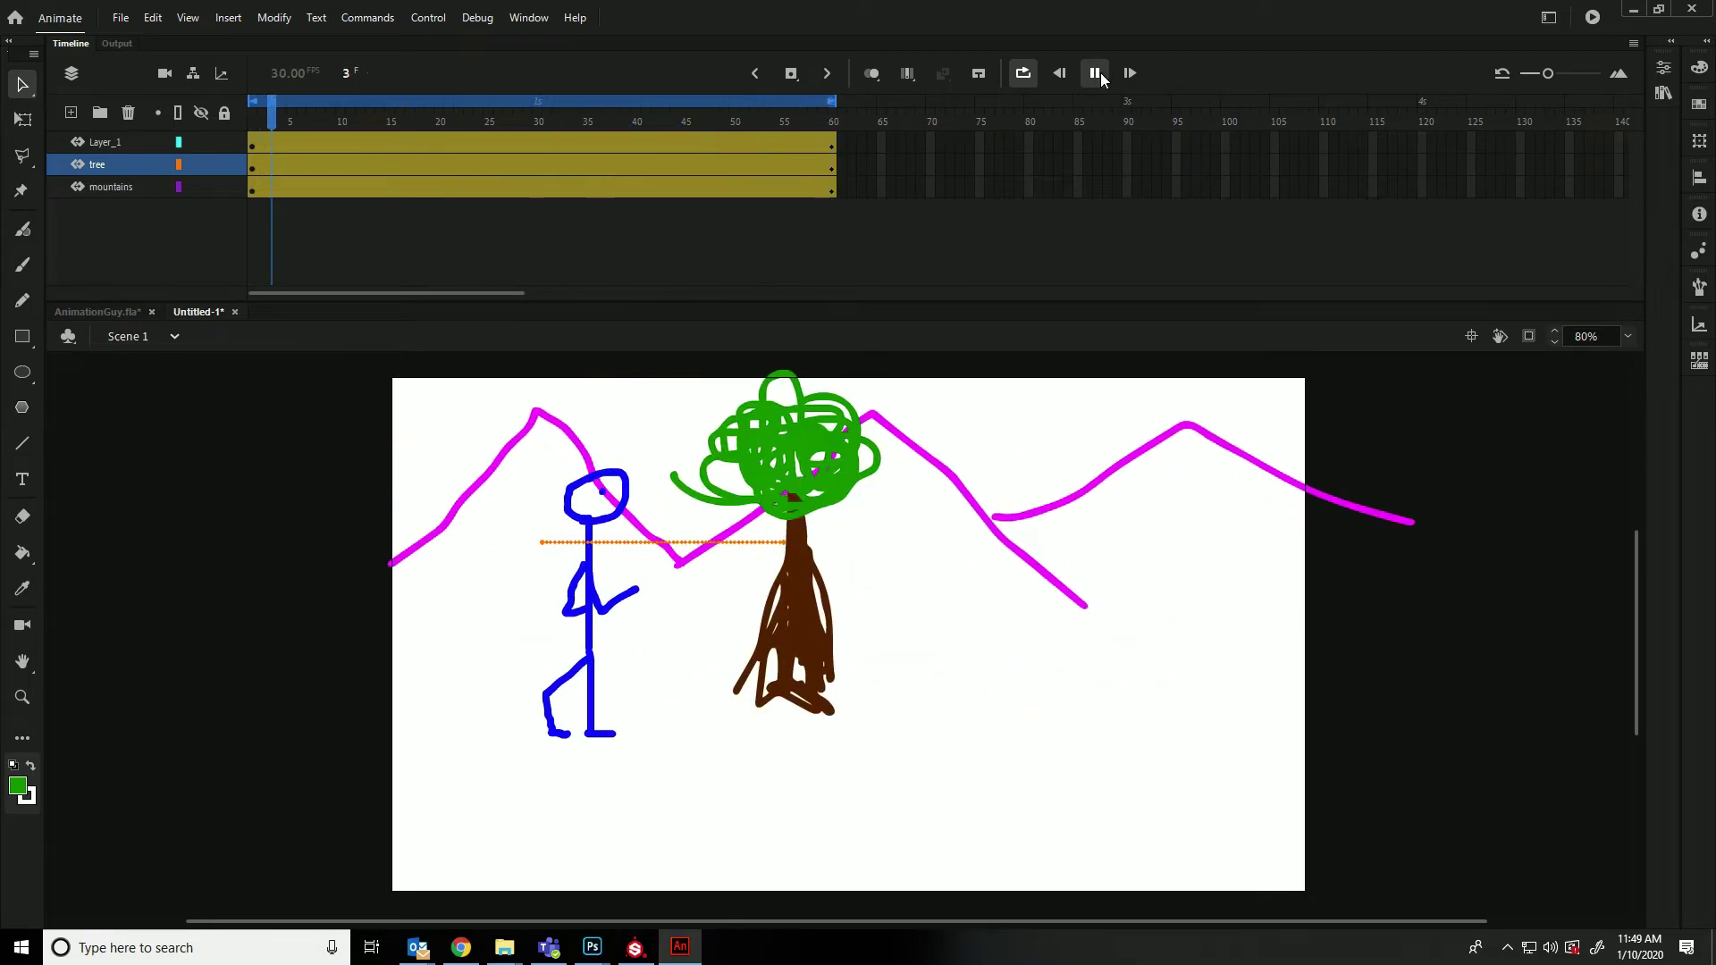
click(1099, 75)
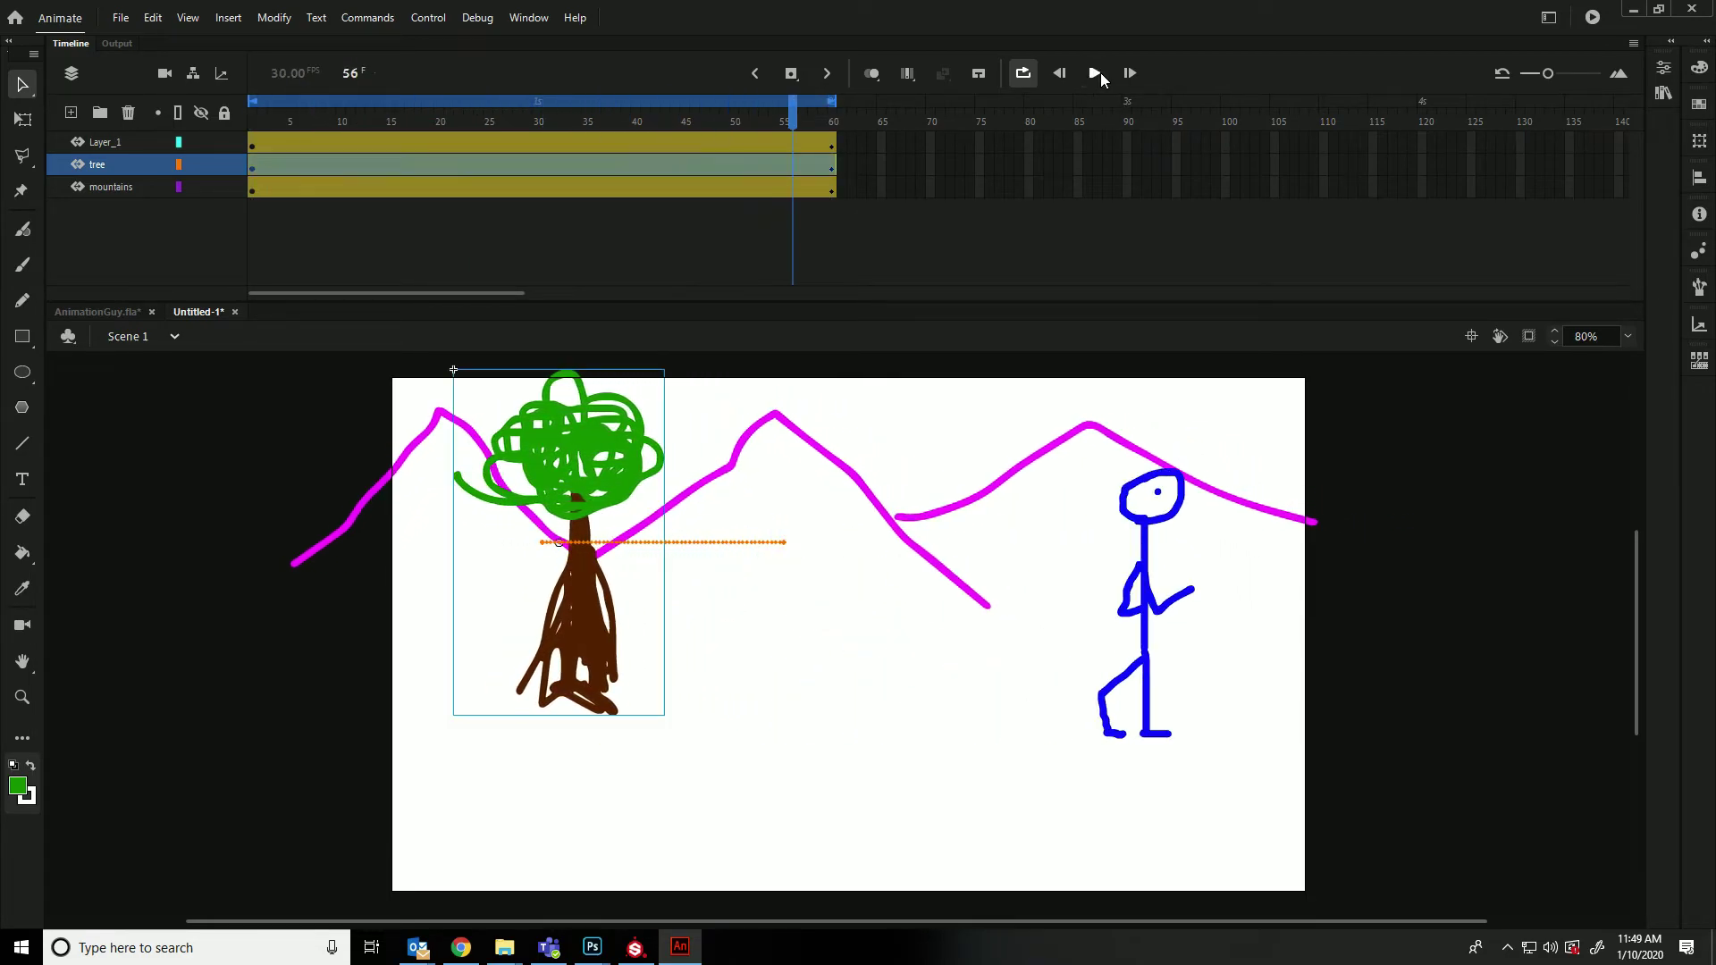
Add a layer above Layer_1 and scribble a large green bush along the lower right part of the stage
click(23, 264)
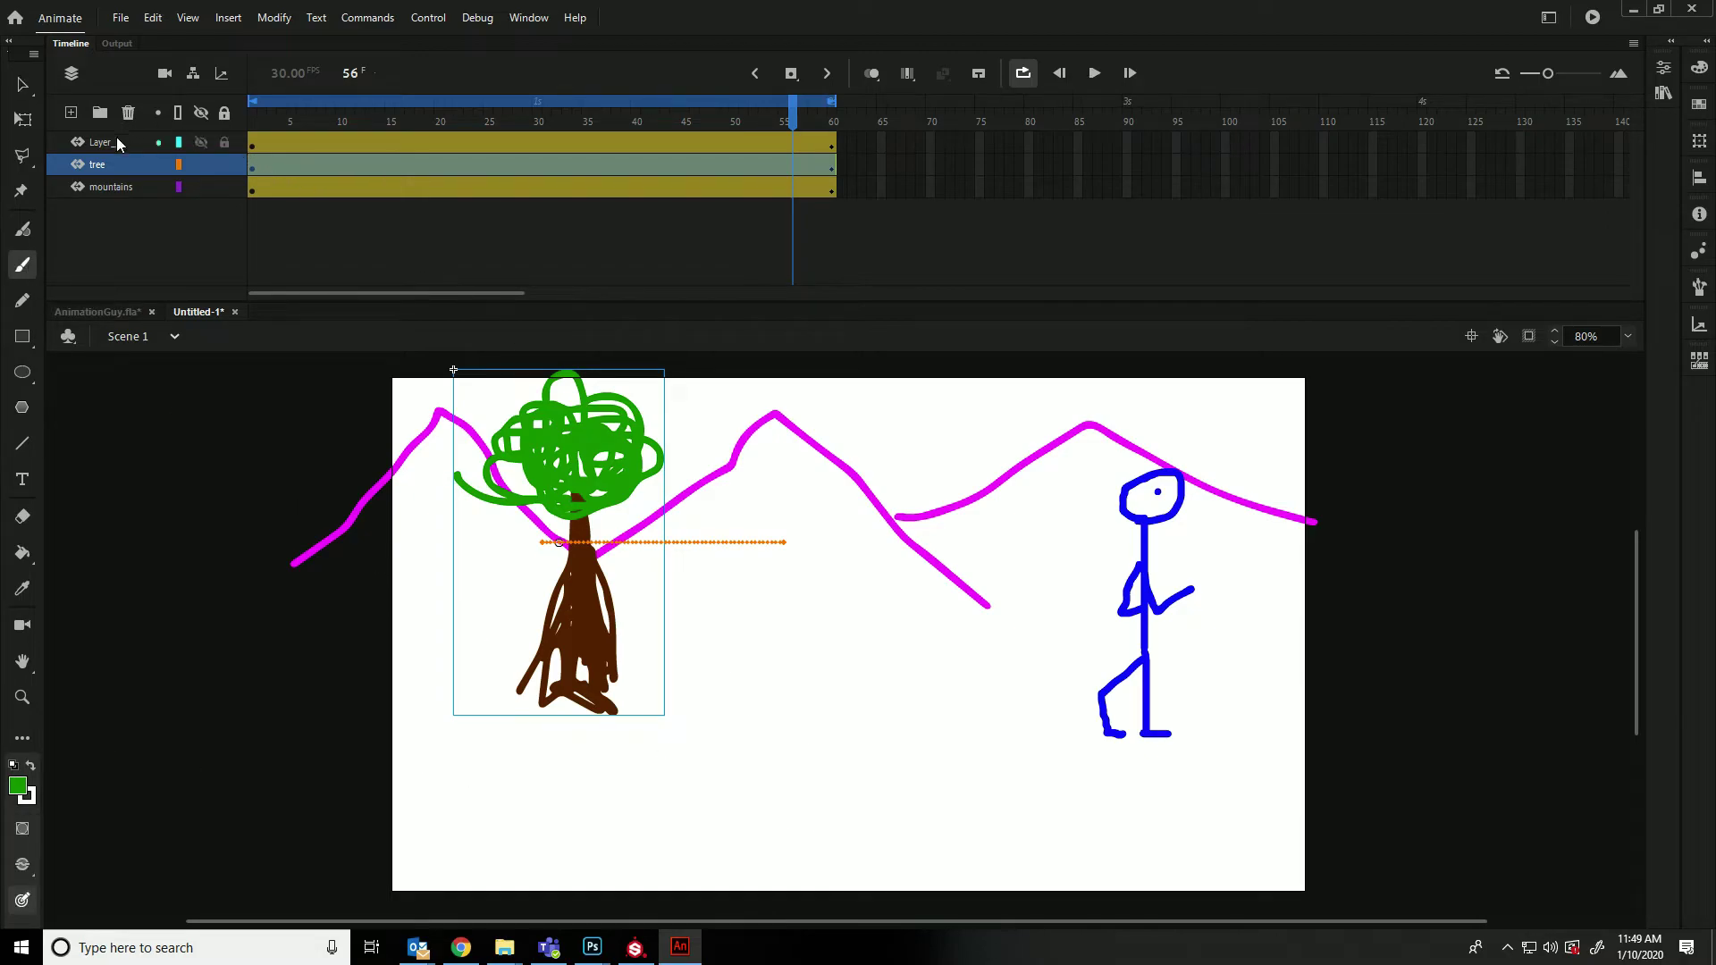
click(125, 141)
click(71, 113)
mouse_move(799, 863)
mouse_down()
mouse_move(764, 769)
mouse_move(815, 733)
mouse_move(1059, 751)
mouse_move(1083, 806)
mouse_move(934, 814)
mouse_move(900, 761)
mouse_move(1096, 834)
mouse_move(1194, 823)
mouse_move(1022, 866)
mouse_move(978, 844)
mouse_move(912, 844)
mouse_up()
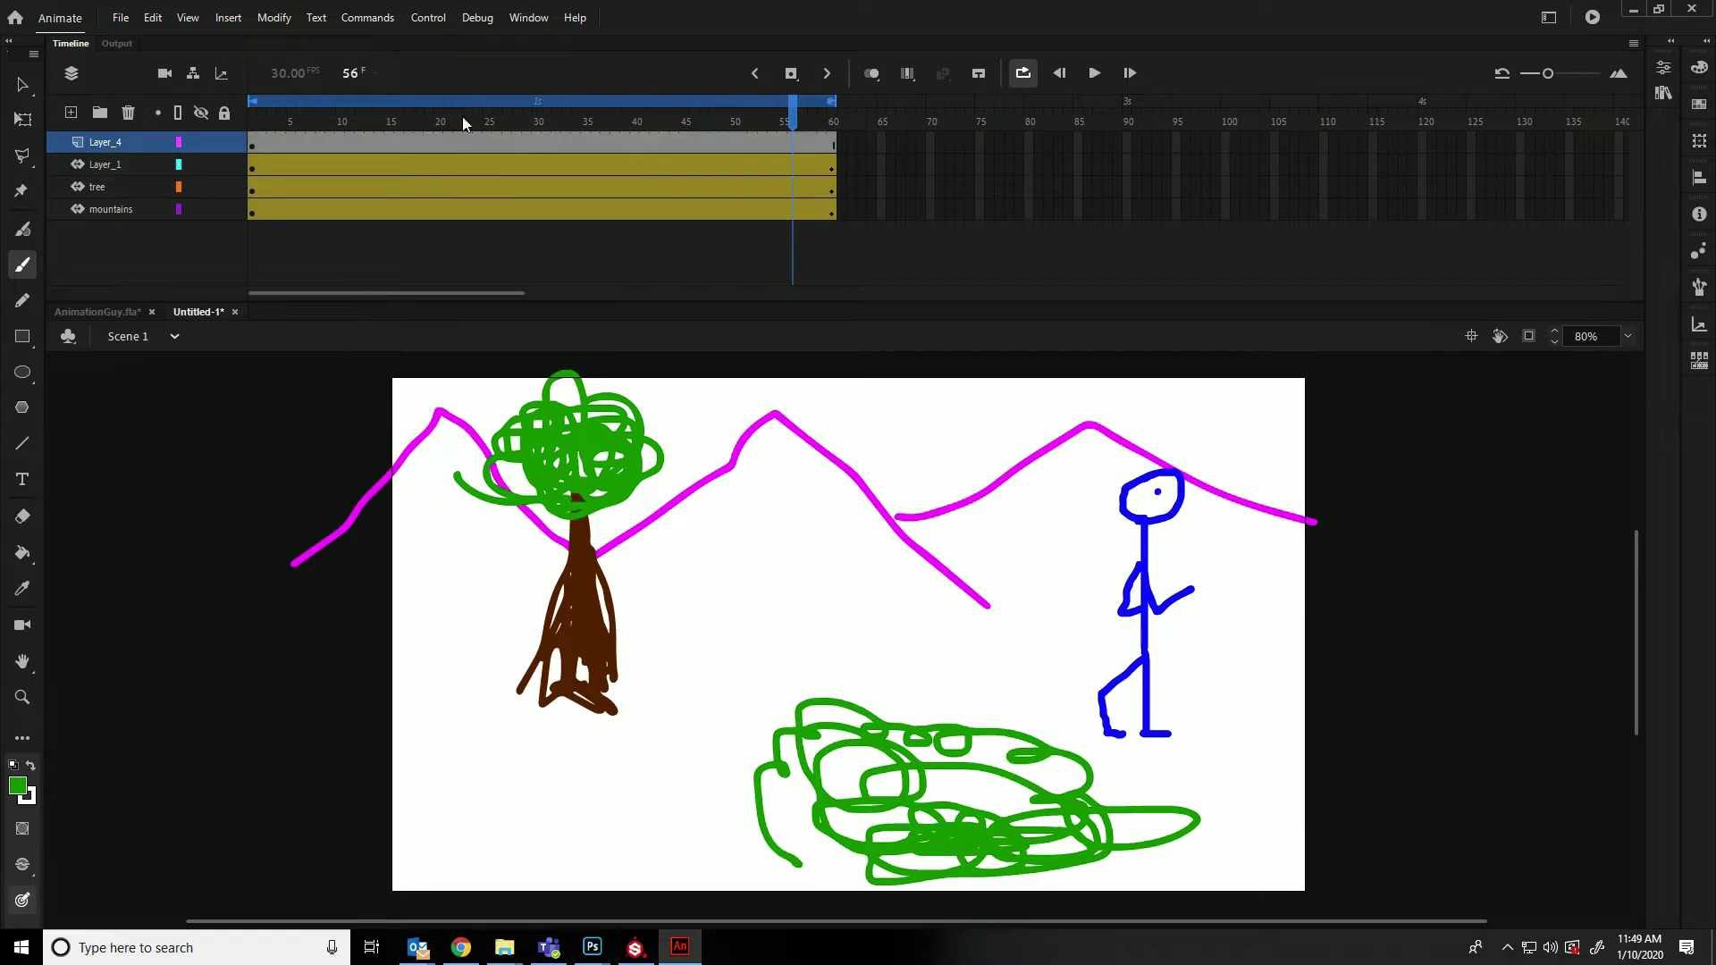
Create a motion tween on the bush layer, accepting the symbol conversion and dismissing the drawing notice
right_click(405, 137)
click(474, 183)
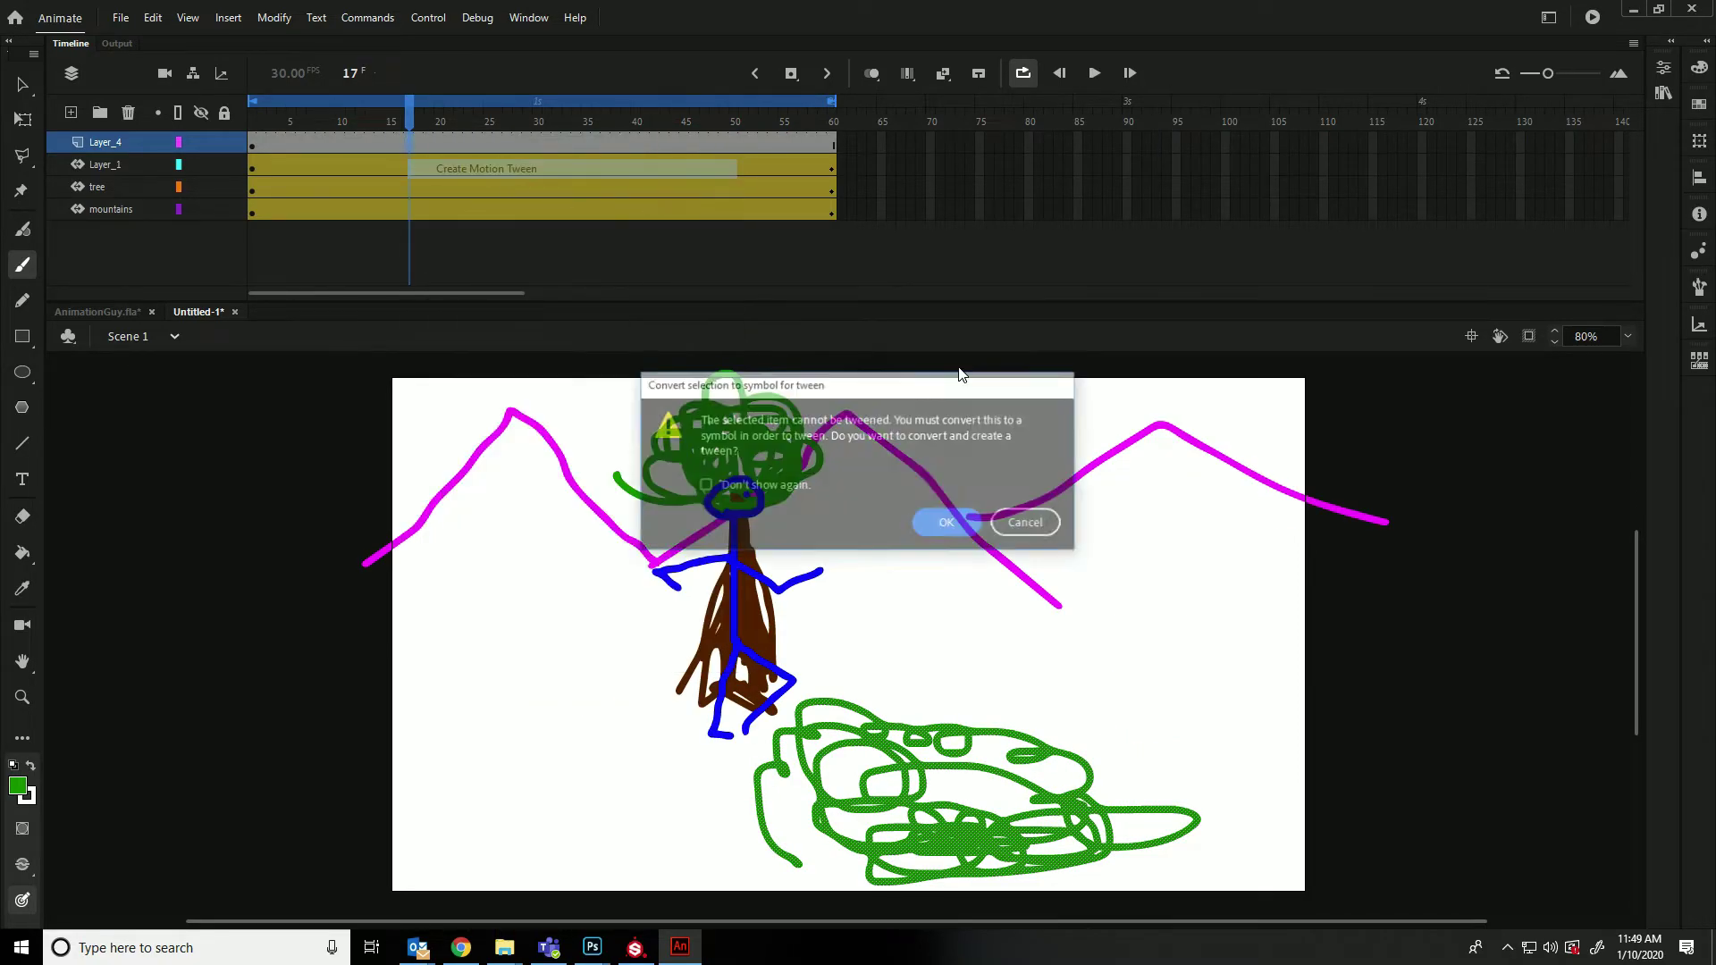
click(955, 520)
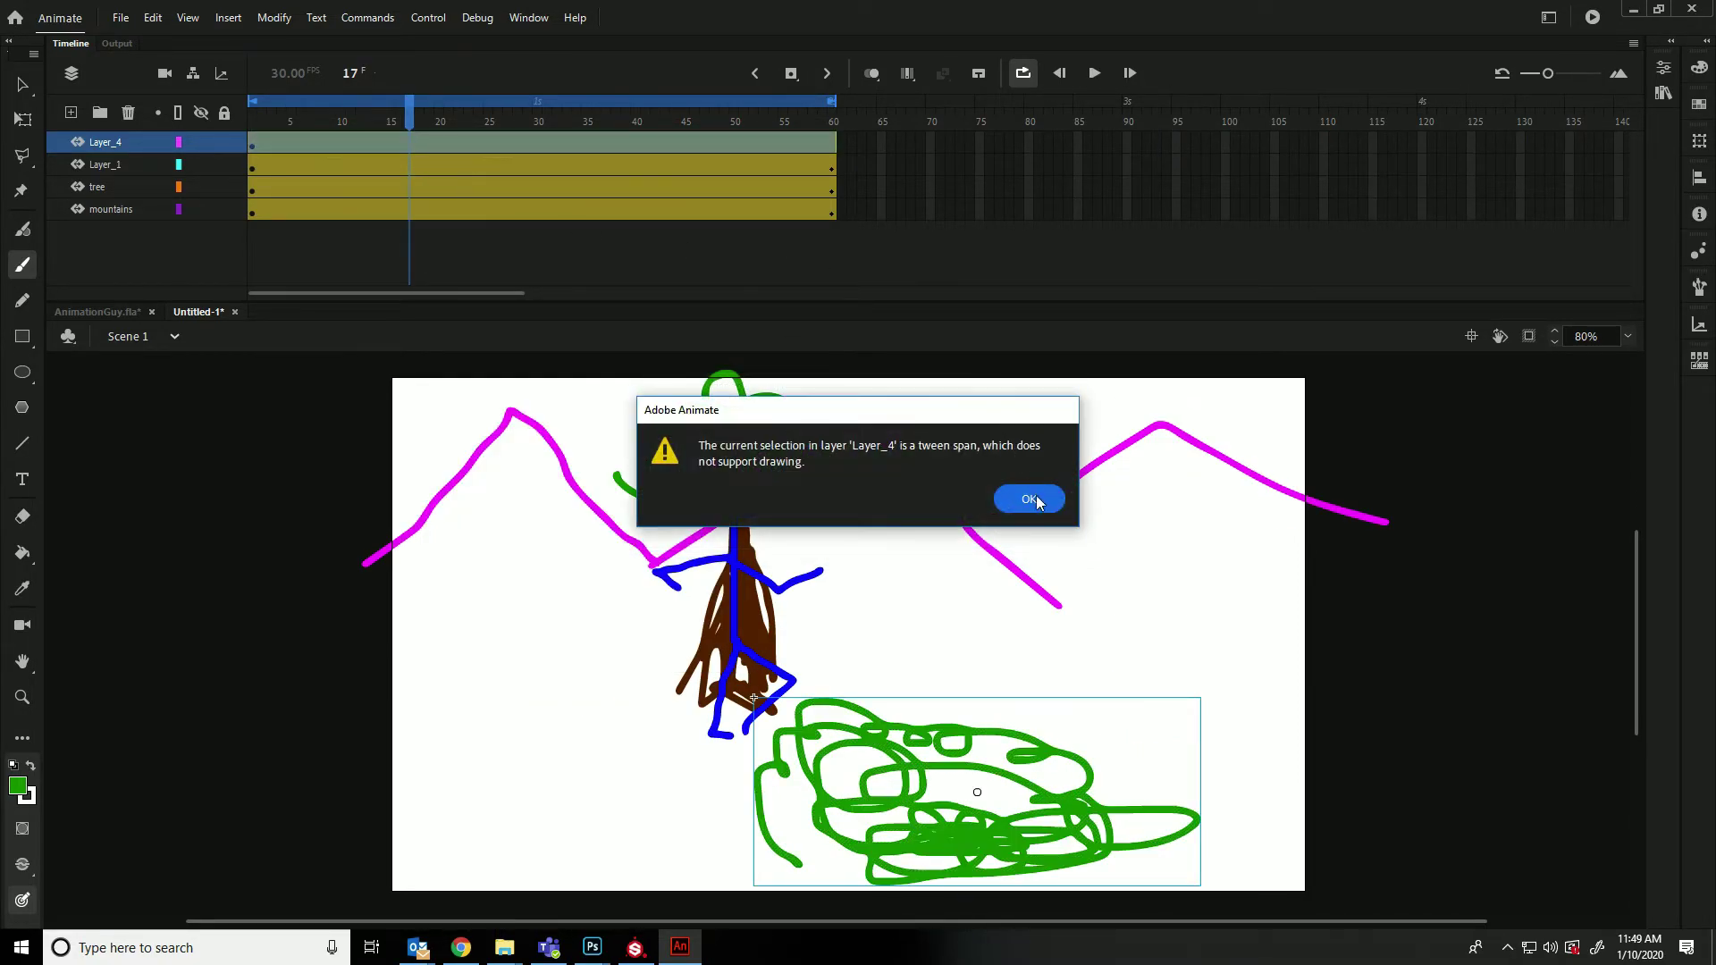
click(1039, 499)
Move the bush left at frame 60 until most of it lies beyond the stage's left edge, and rewind to frame 1
drag(358, 117, 871, 161)
click(27, 86)
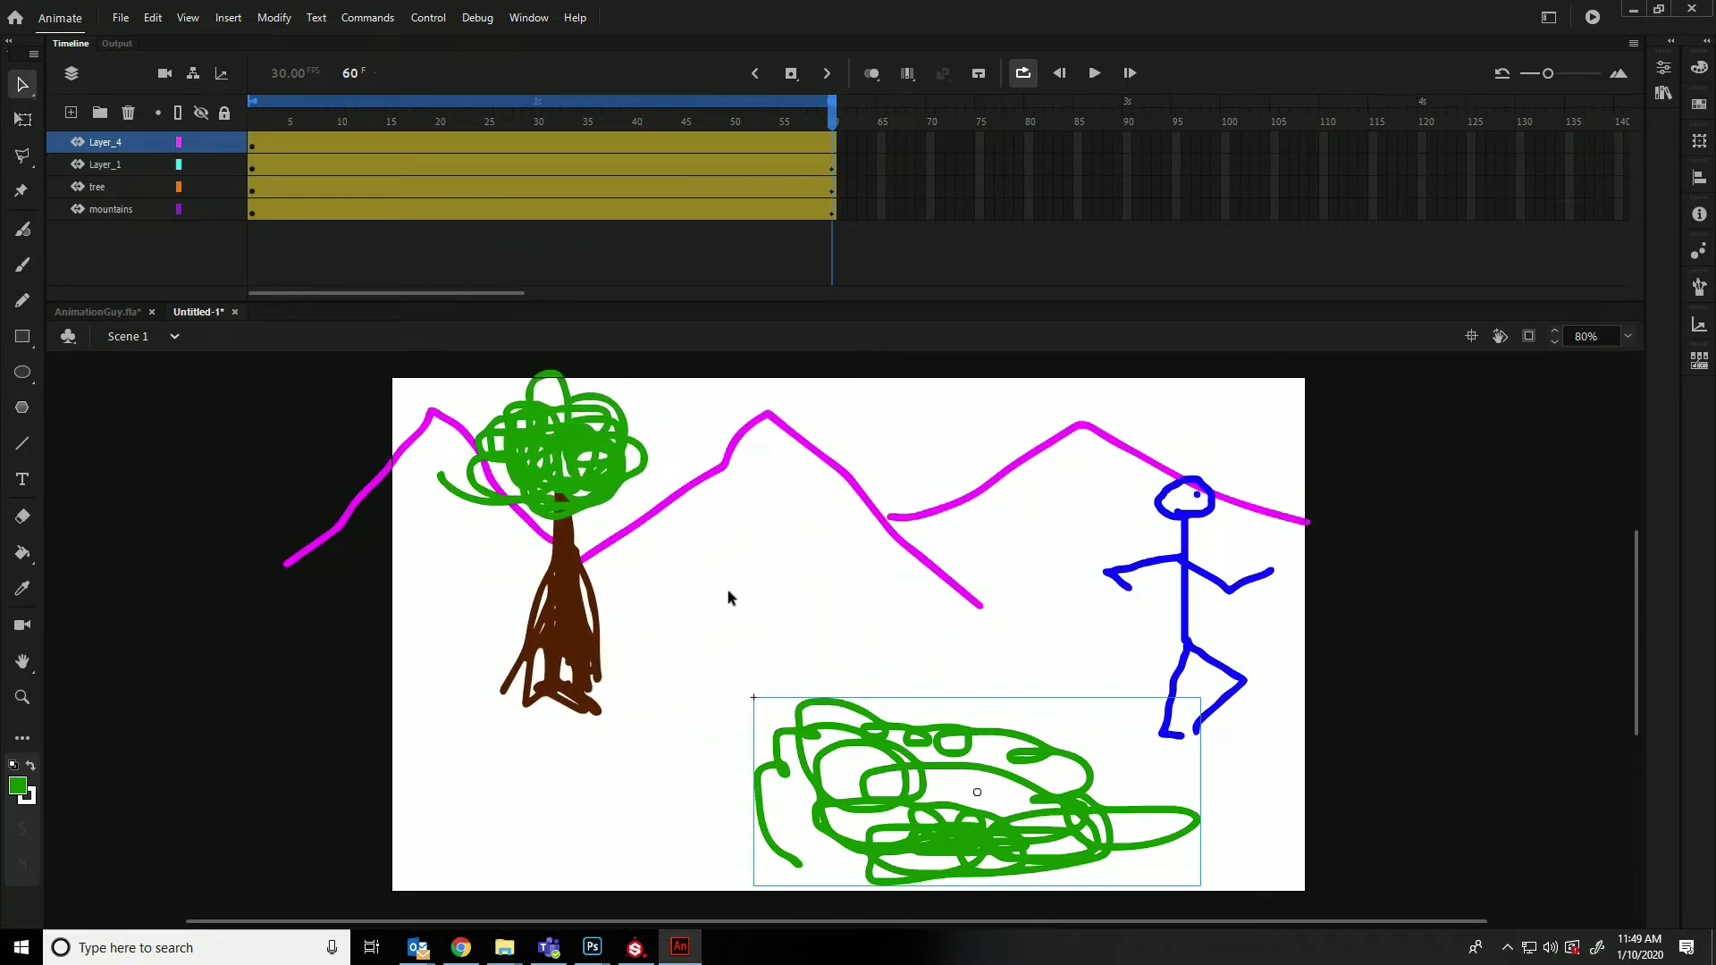
drag(958, 807, 298, 807)
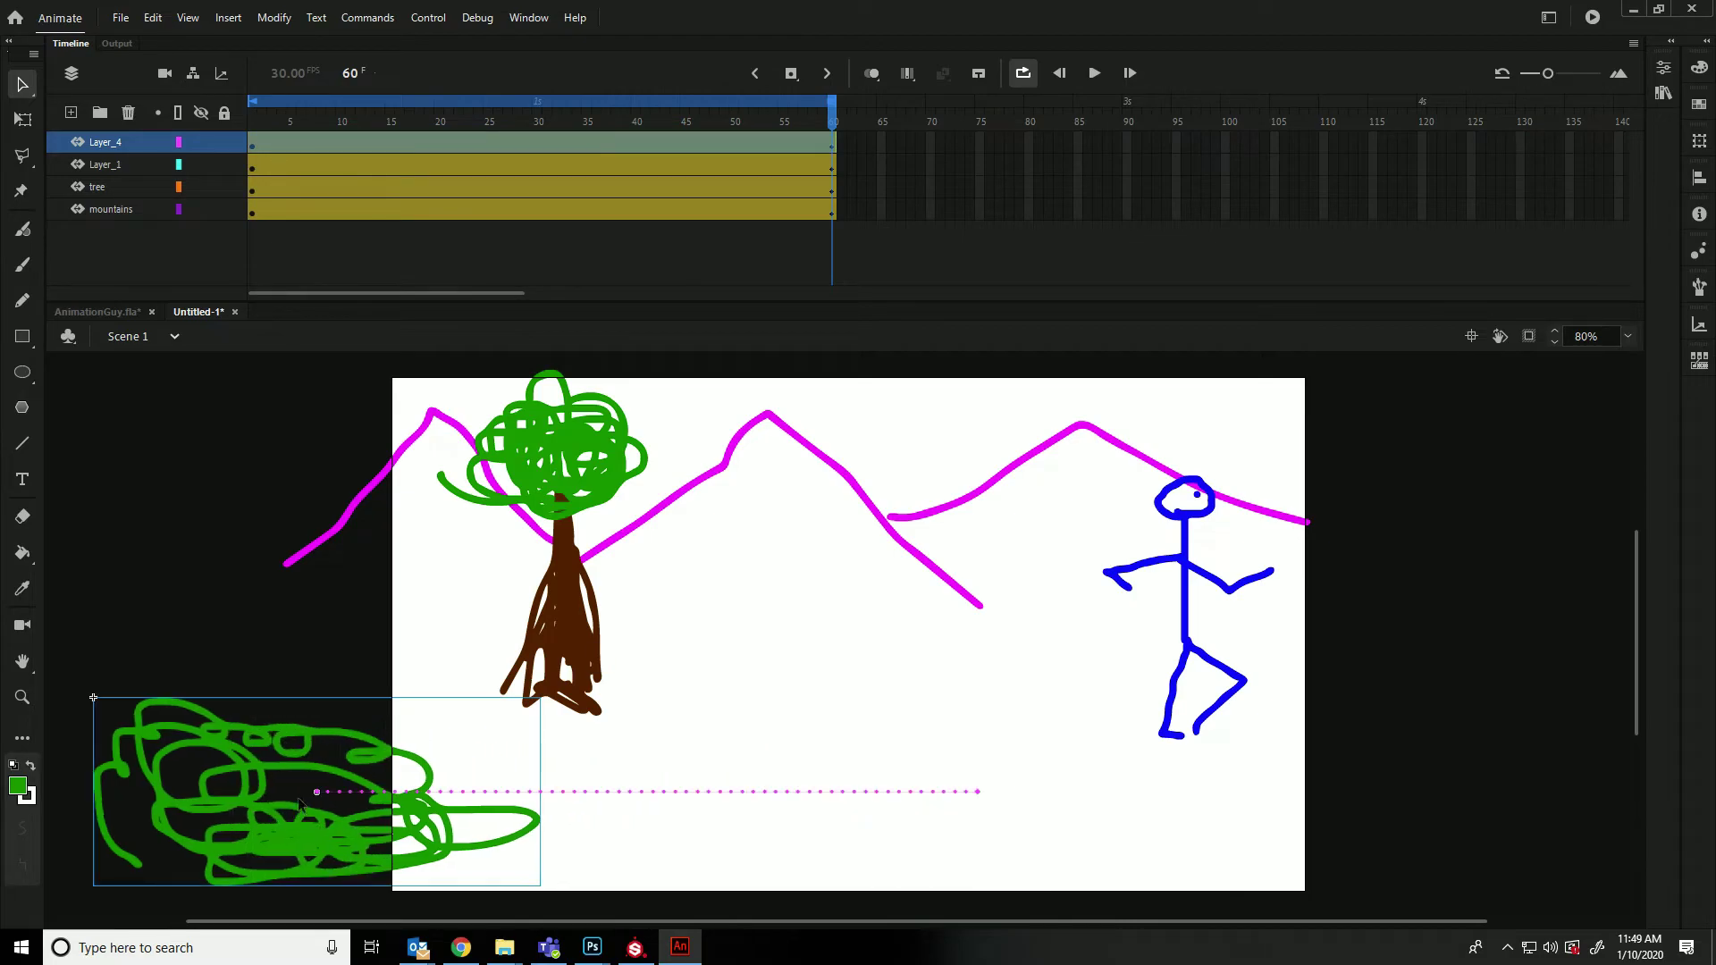
drag(680, 128, 252, 125)
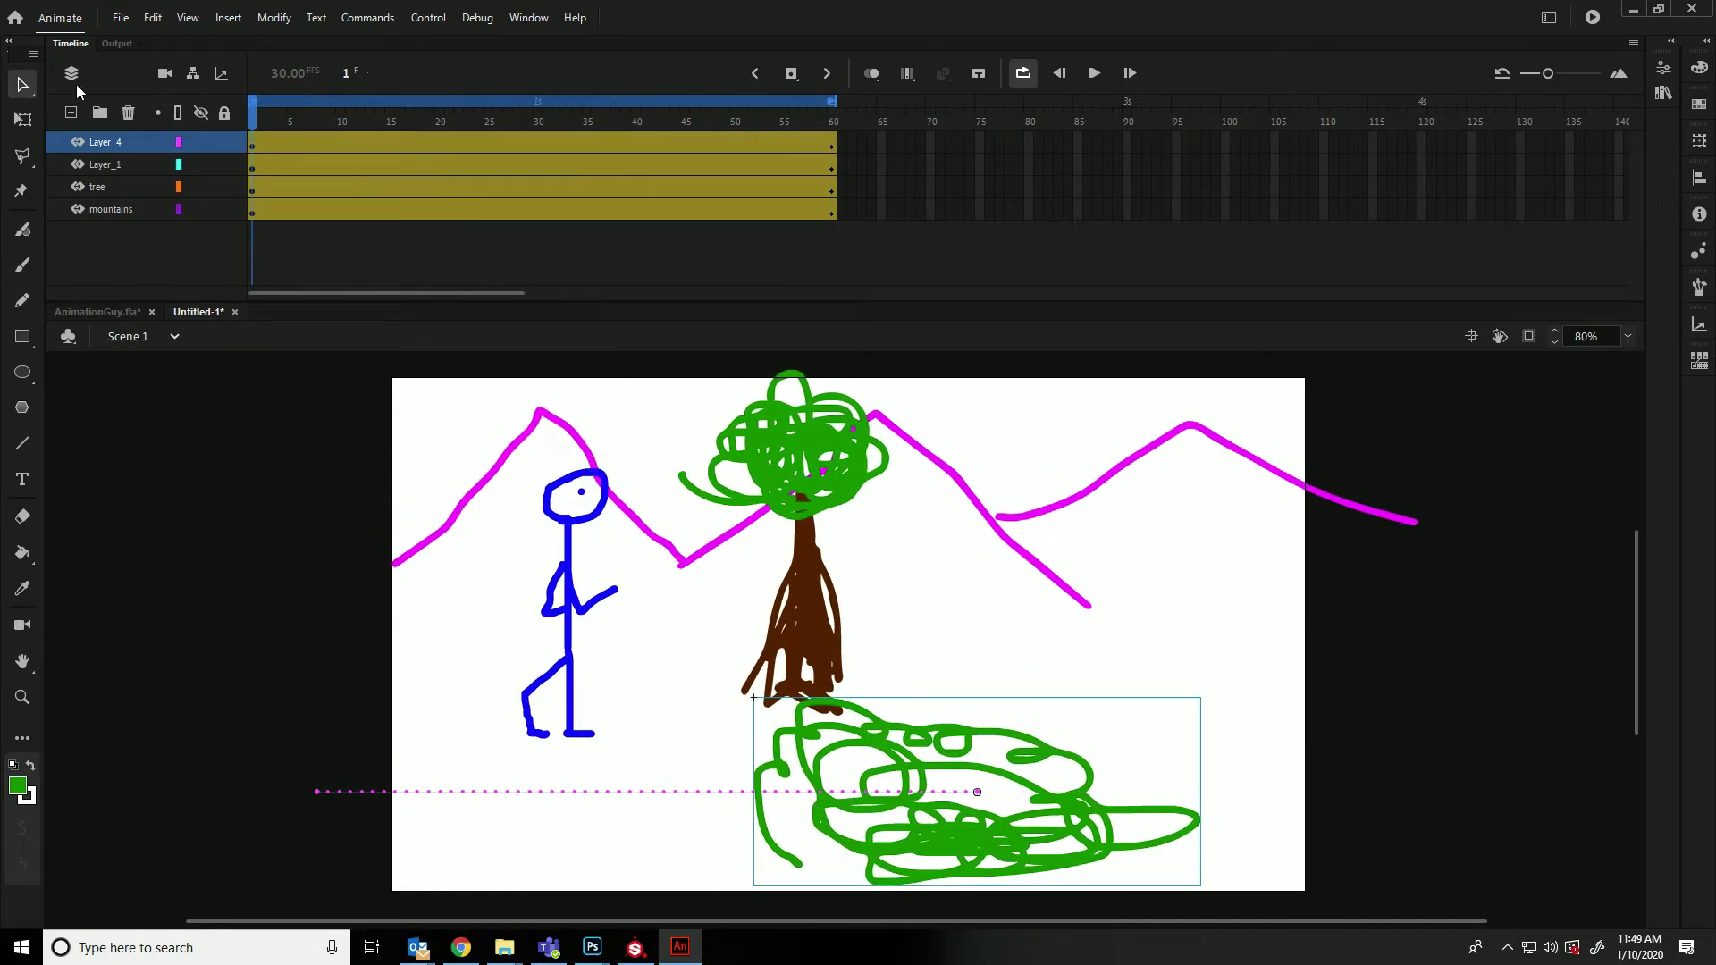
Go through the scene's layers and preview the runner, tree, bush and mountains moving together
click(311, 554)
click(104, 141)
click(107, 164)
click(116, 213)
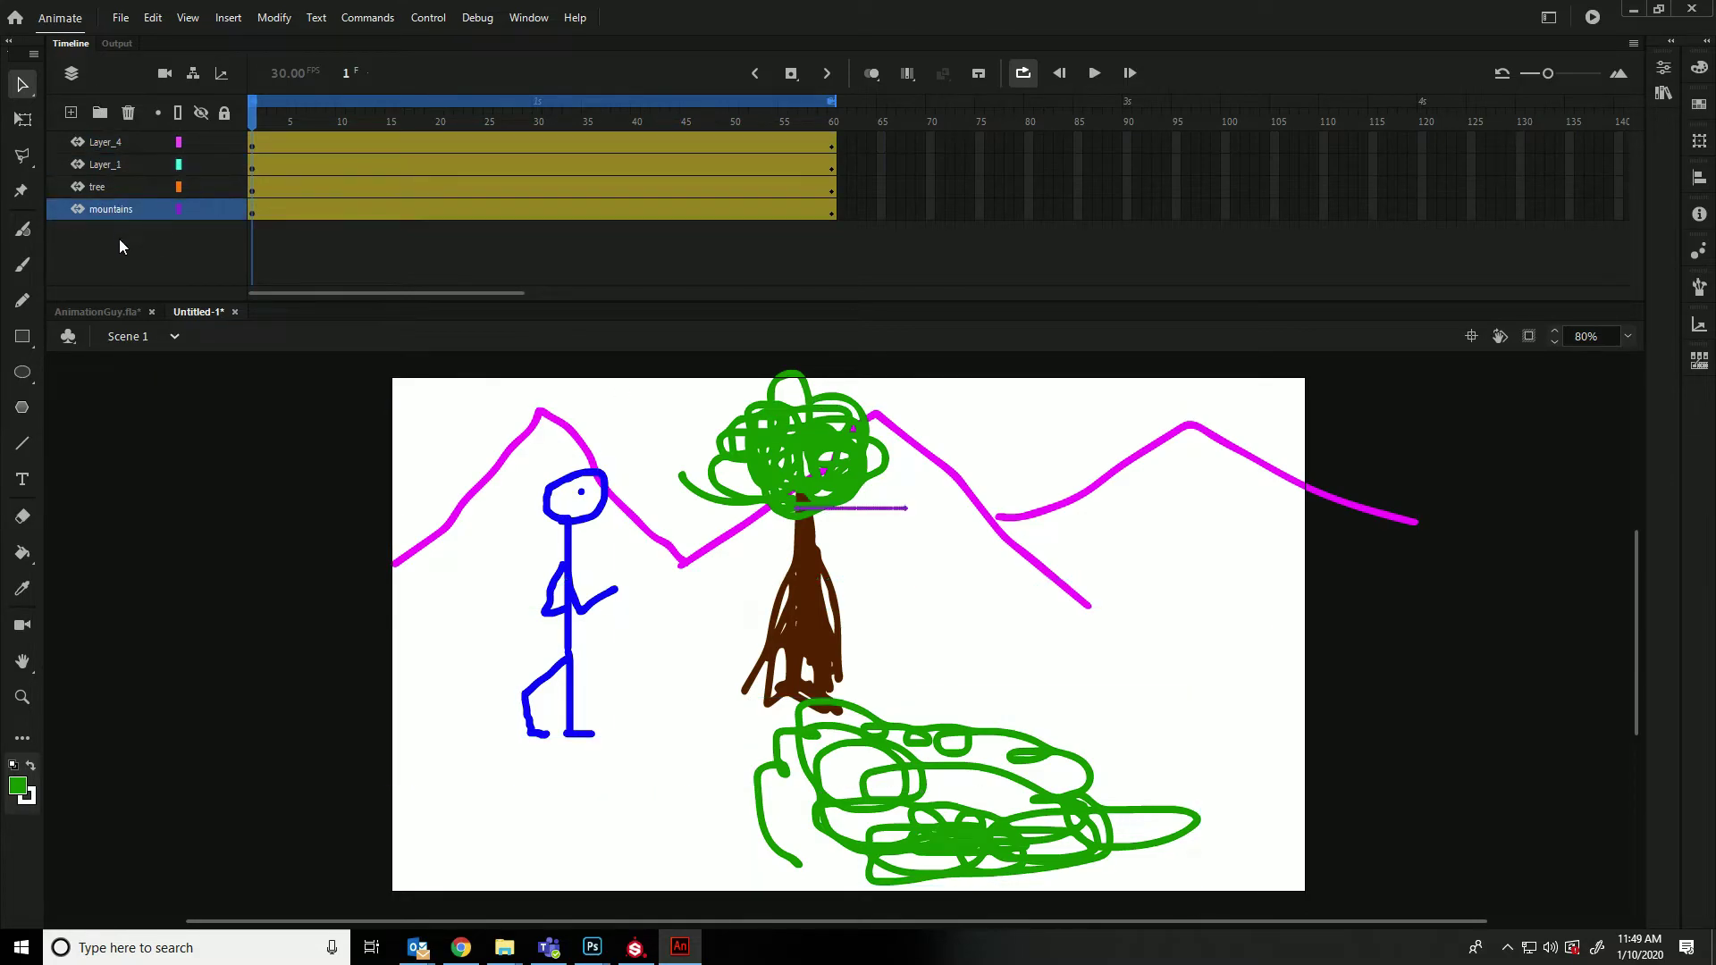
click(1092, 73)
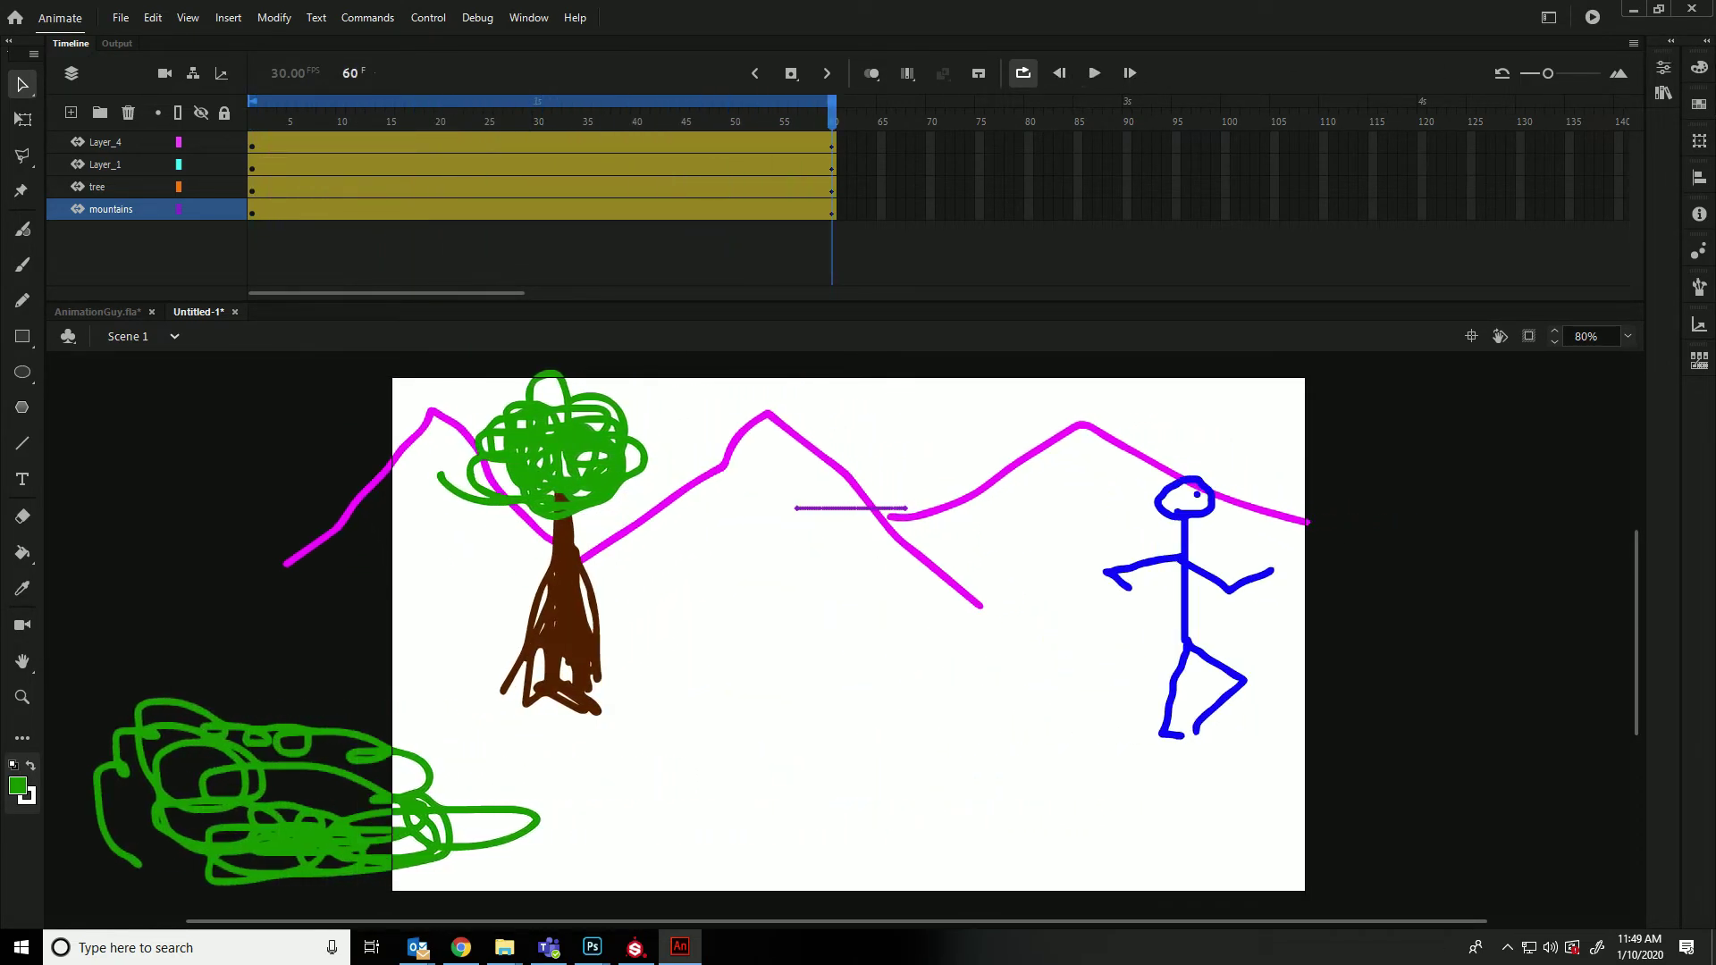
click(1668, 76)
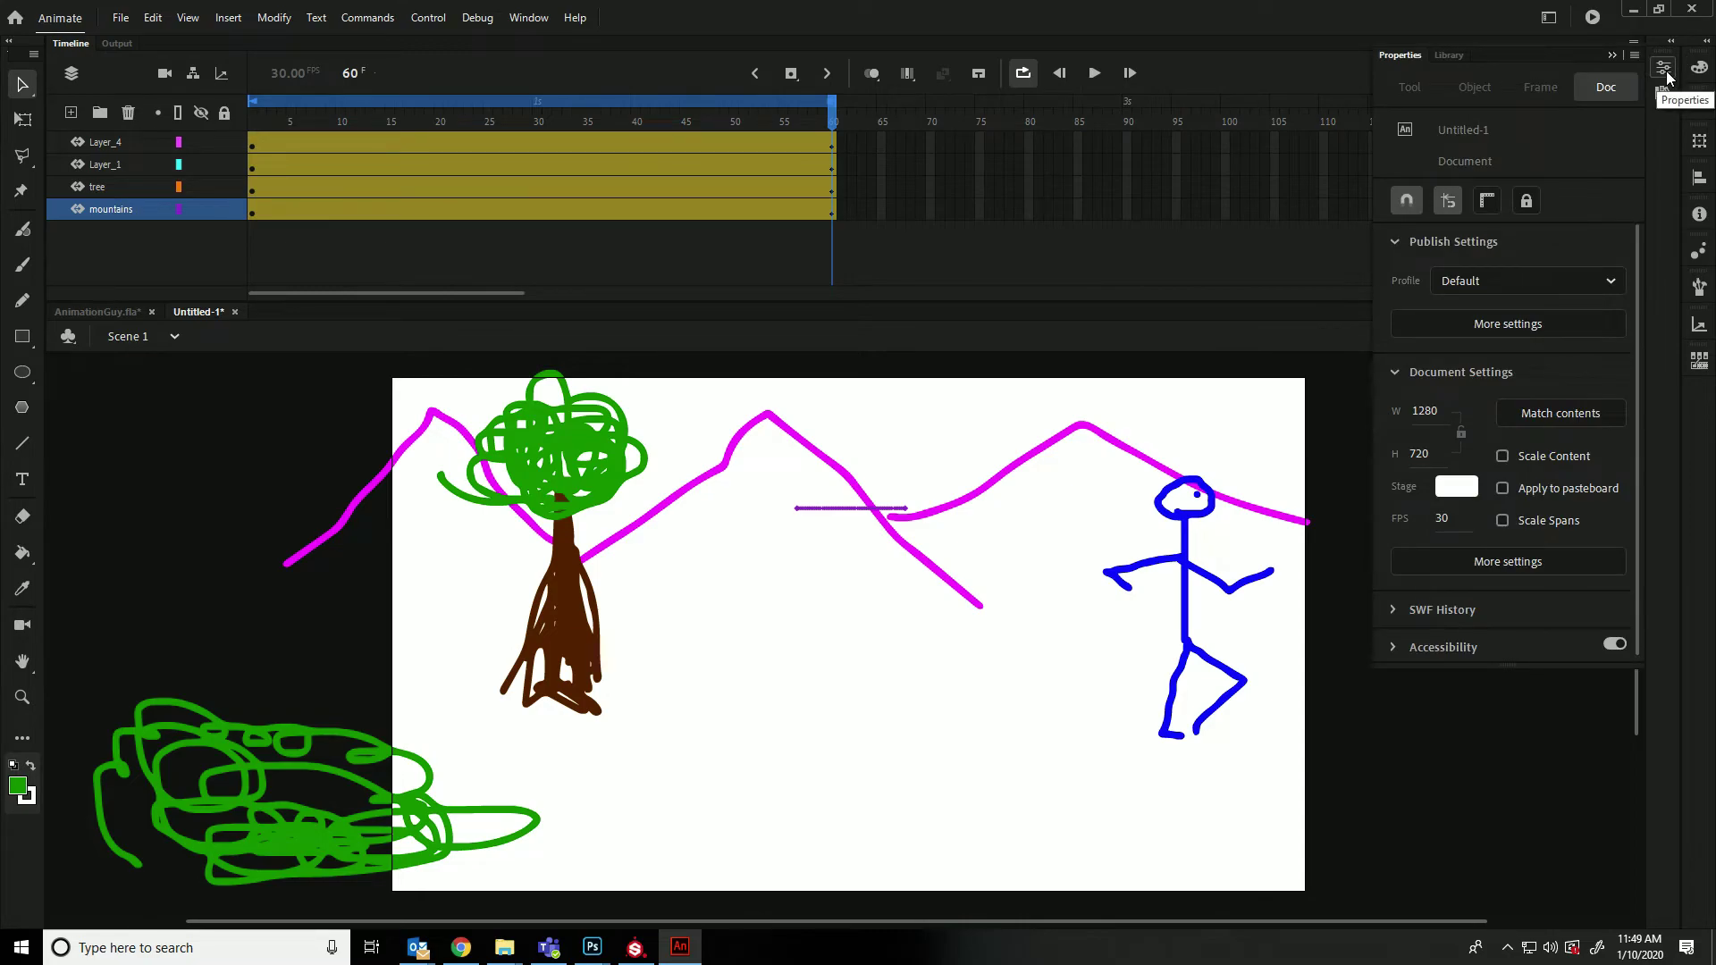
click(1666, 72)
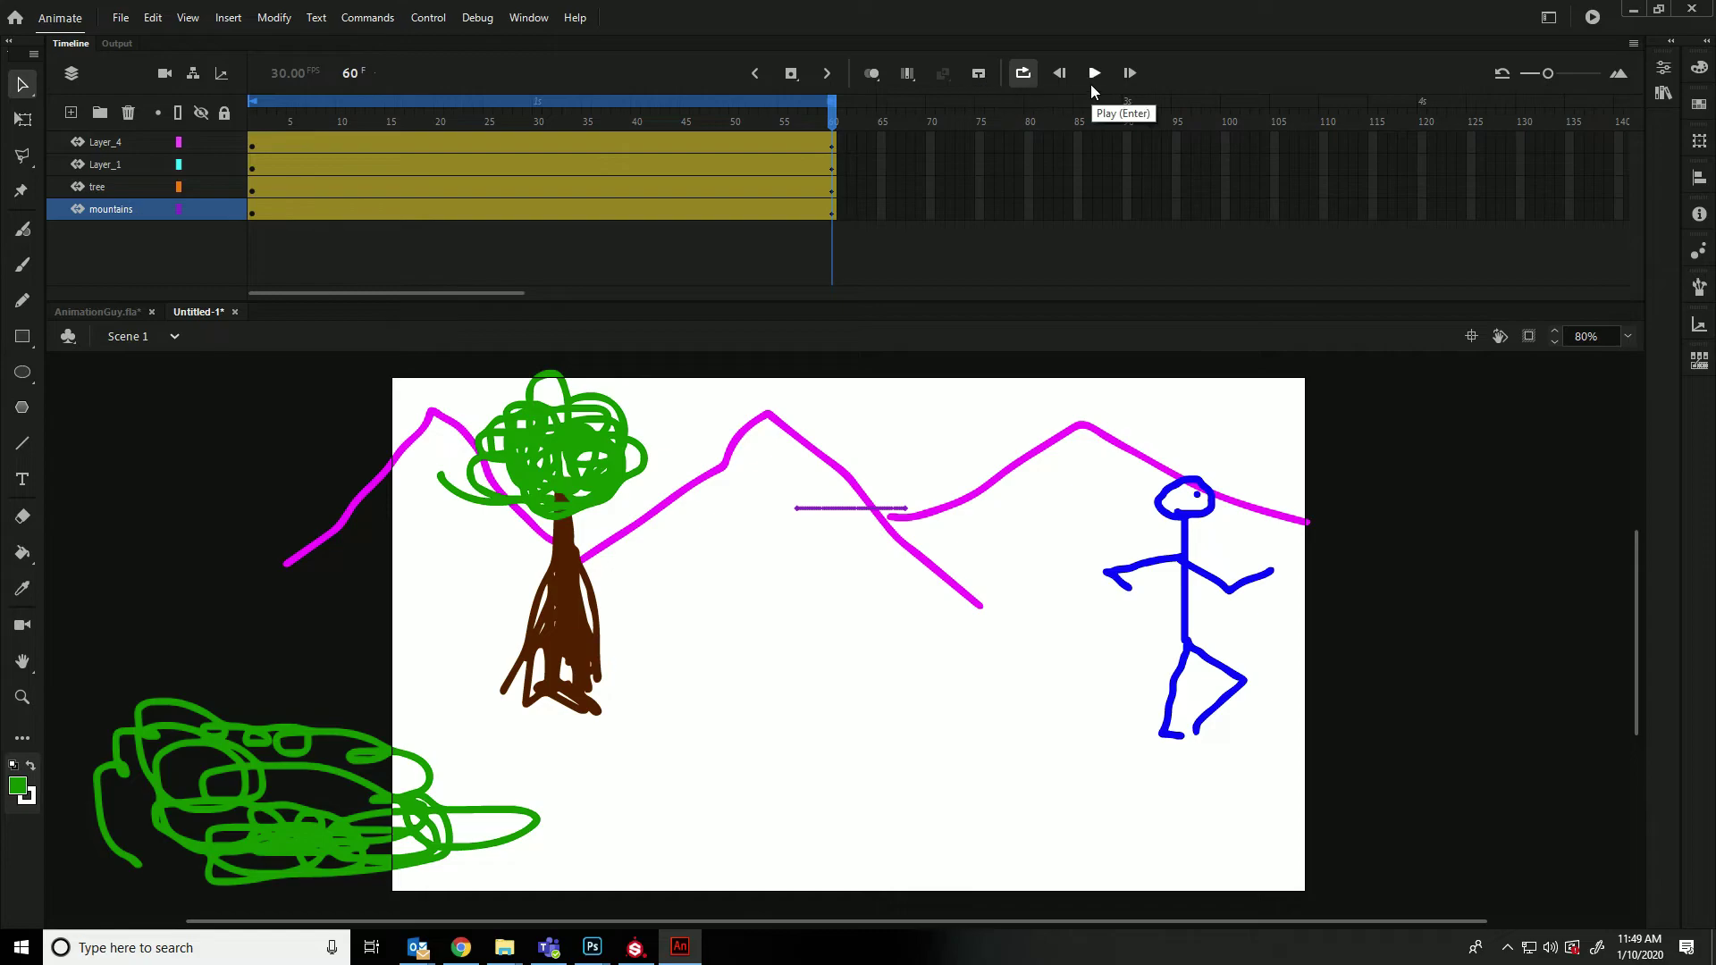
click(1666, 100)
click(1666, 100)
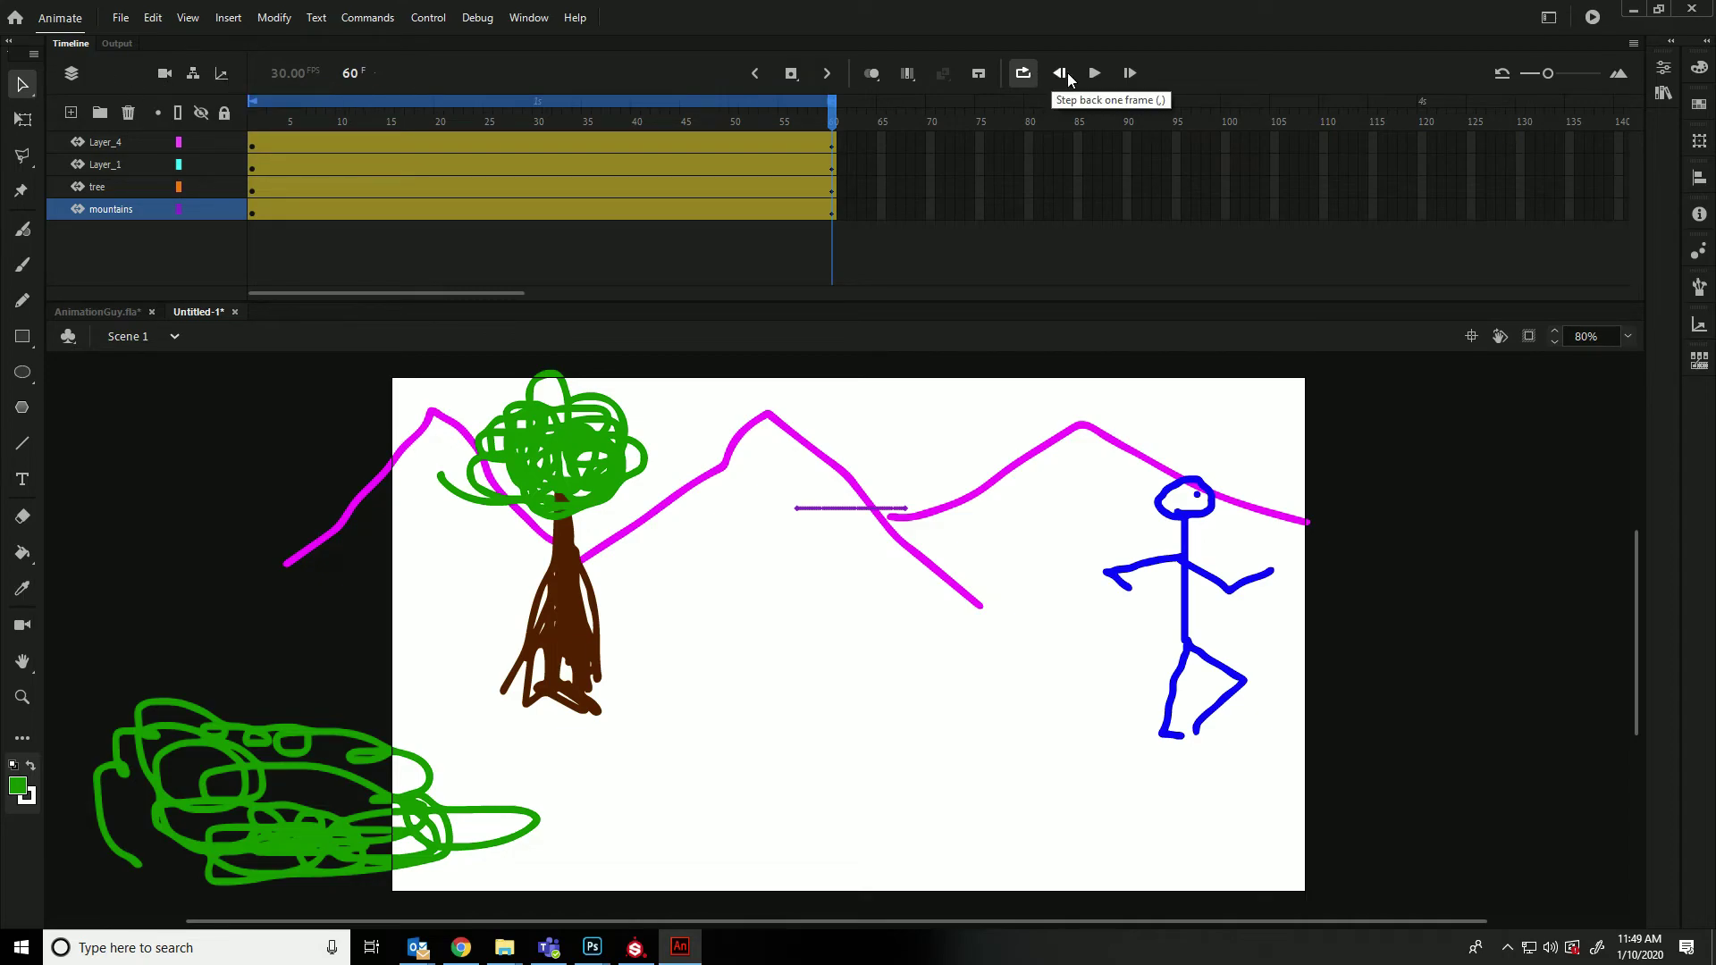
Play the looping animation once more and stop it at frame 4
key(Return)
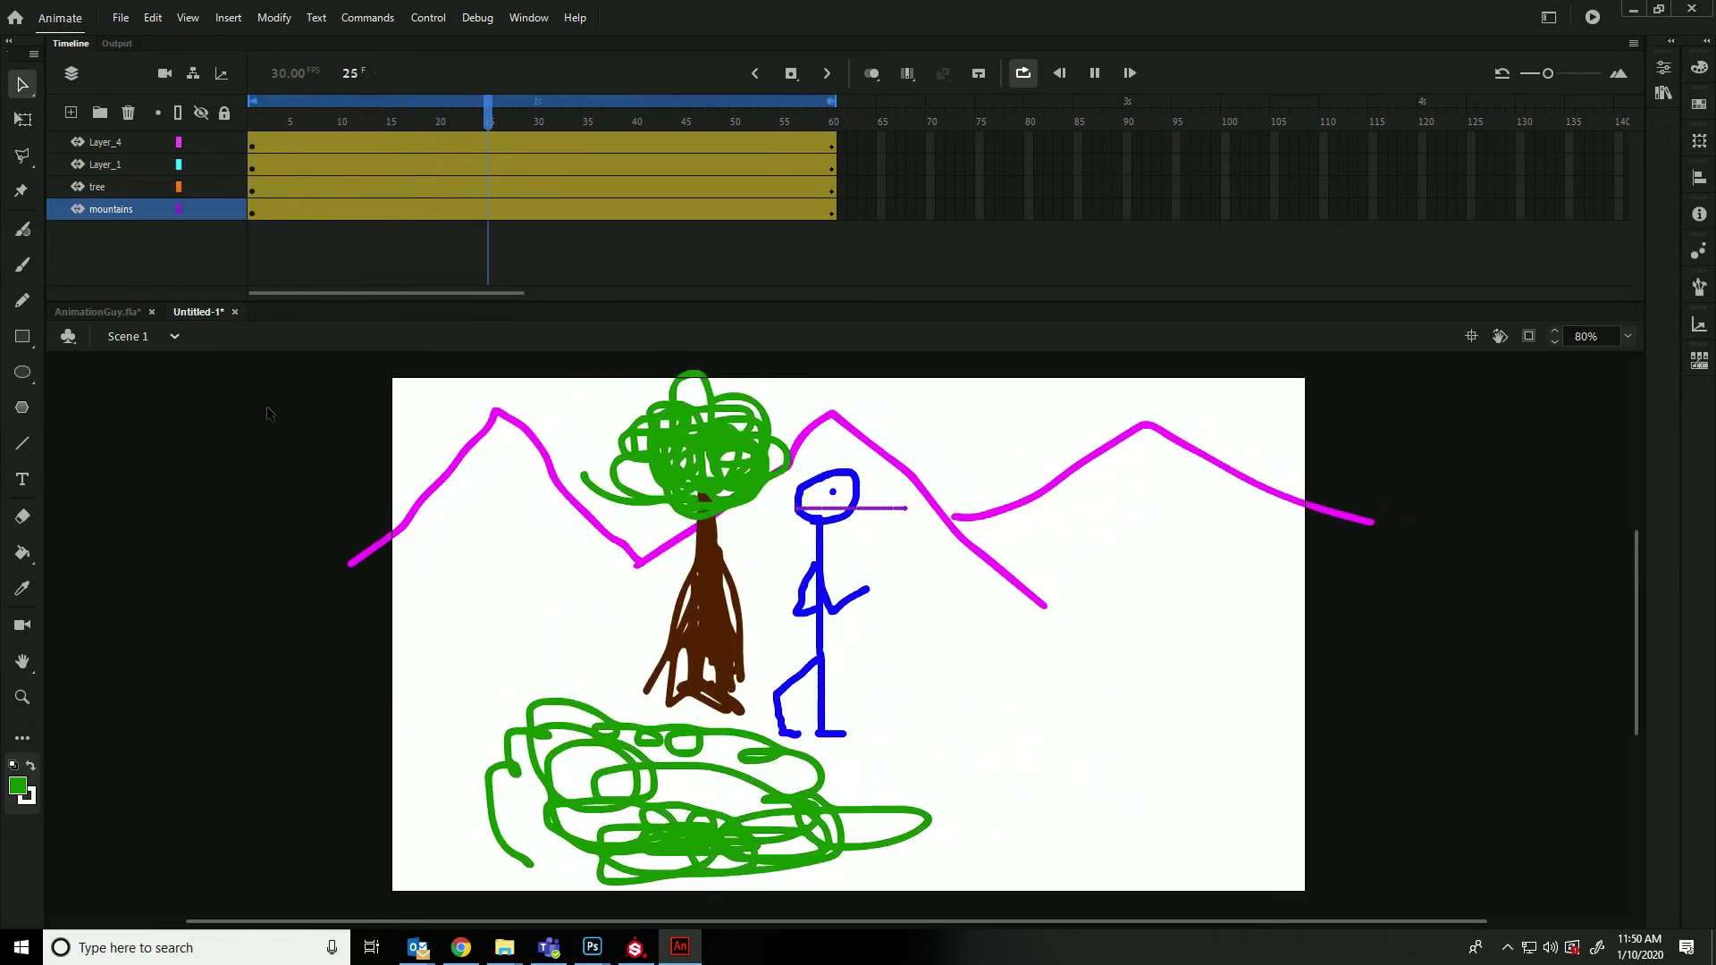
click(1094, 75)
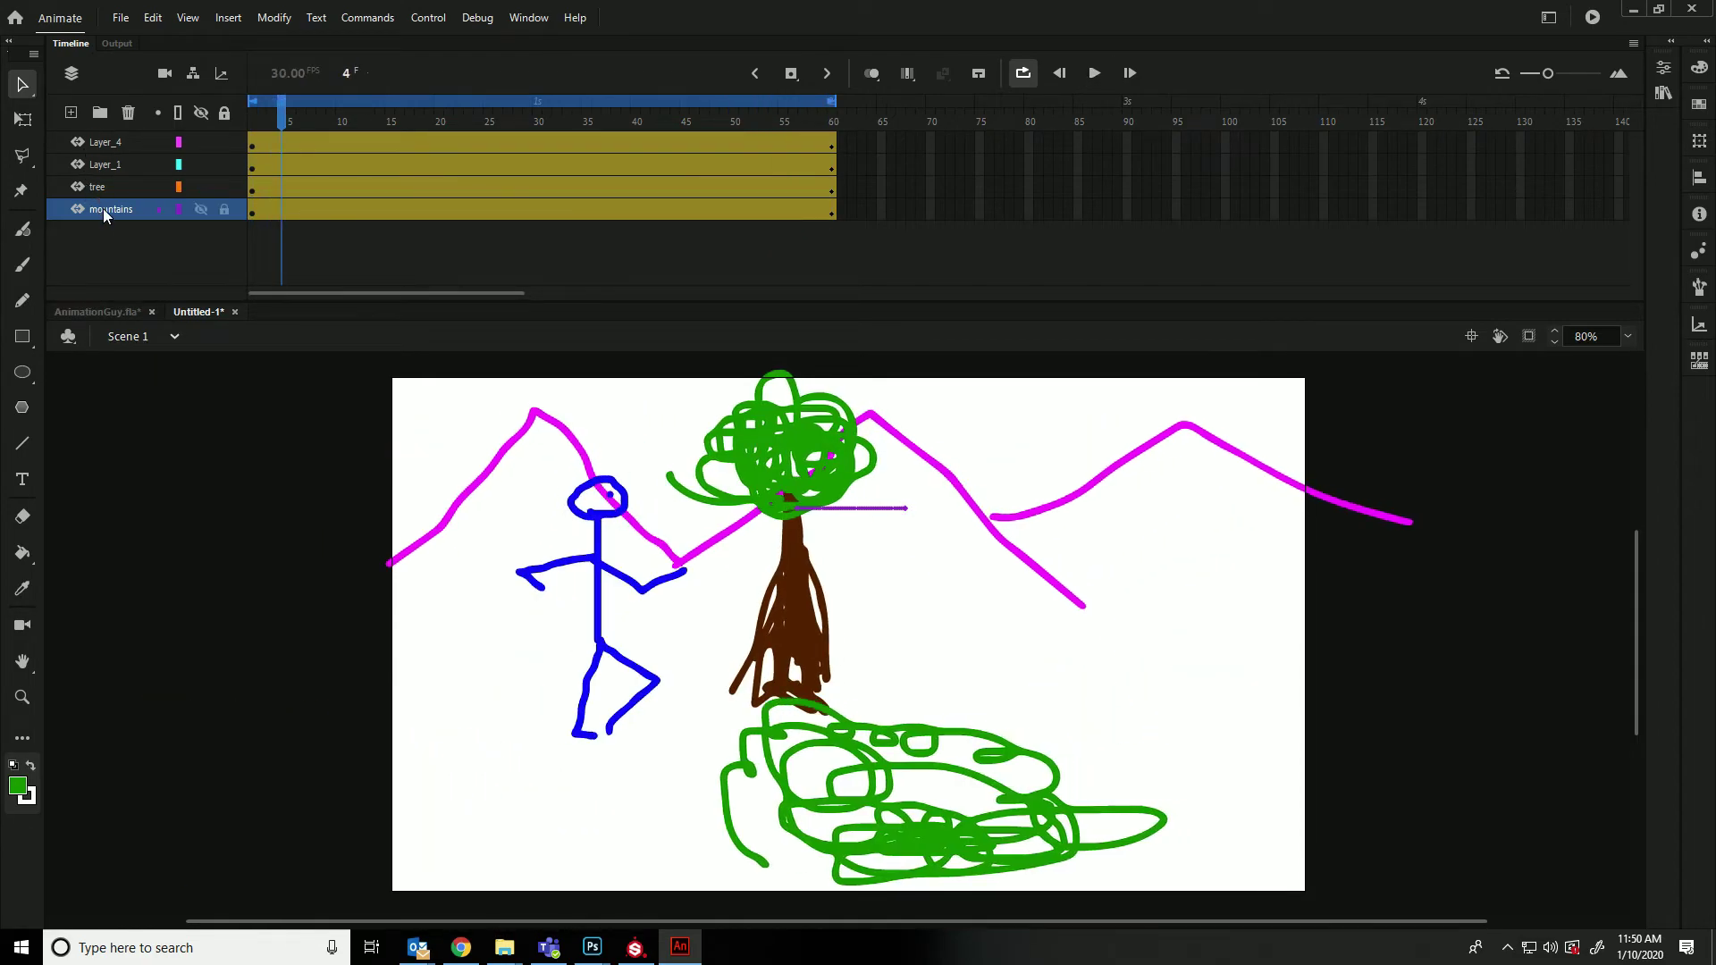
Add a layer named trail directly above the tree layer and get the brush ready
click(109, 183)
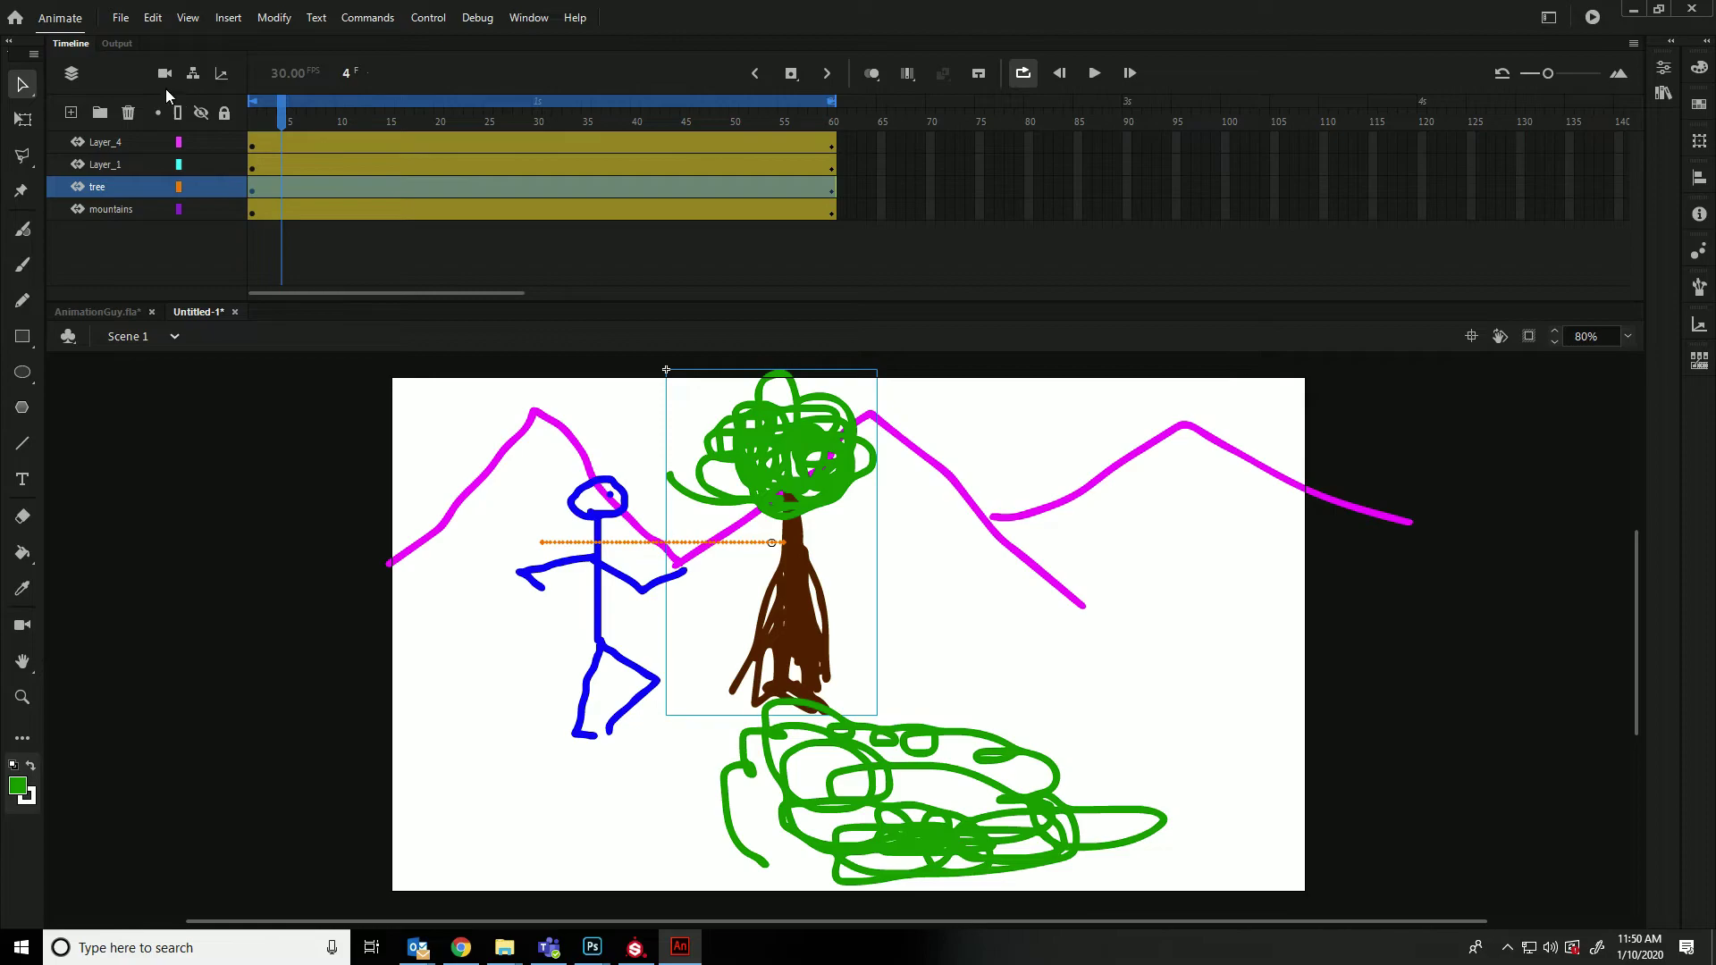
click(69, 113)
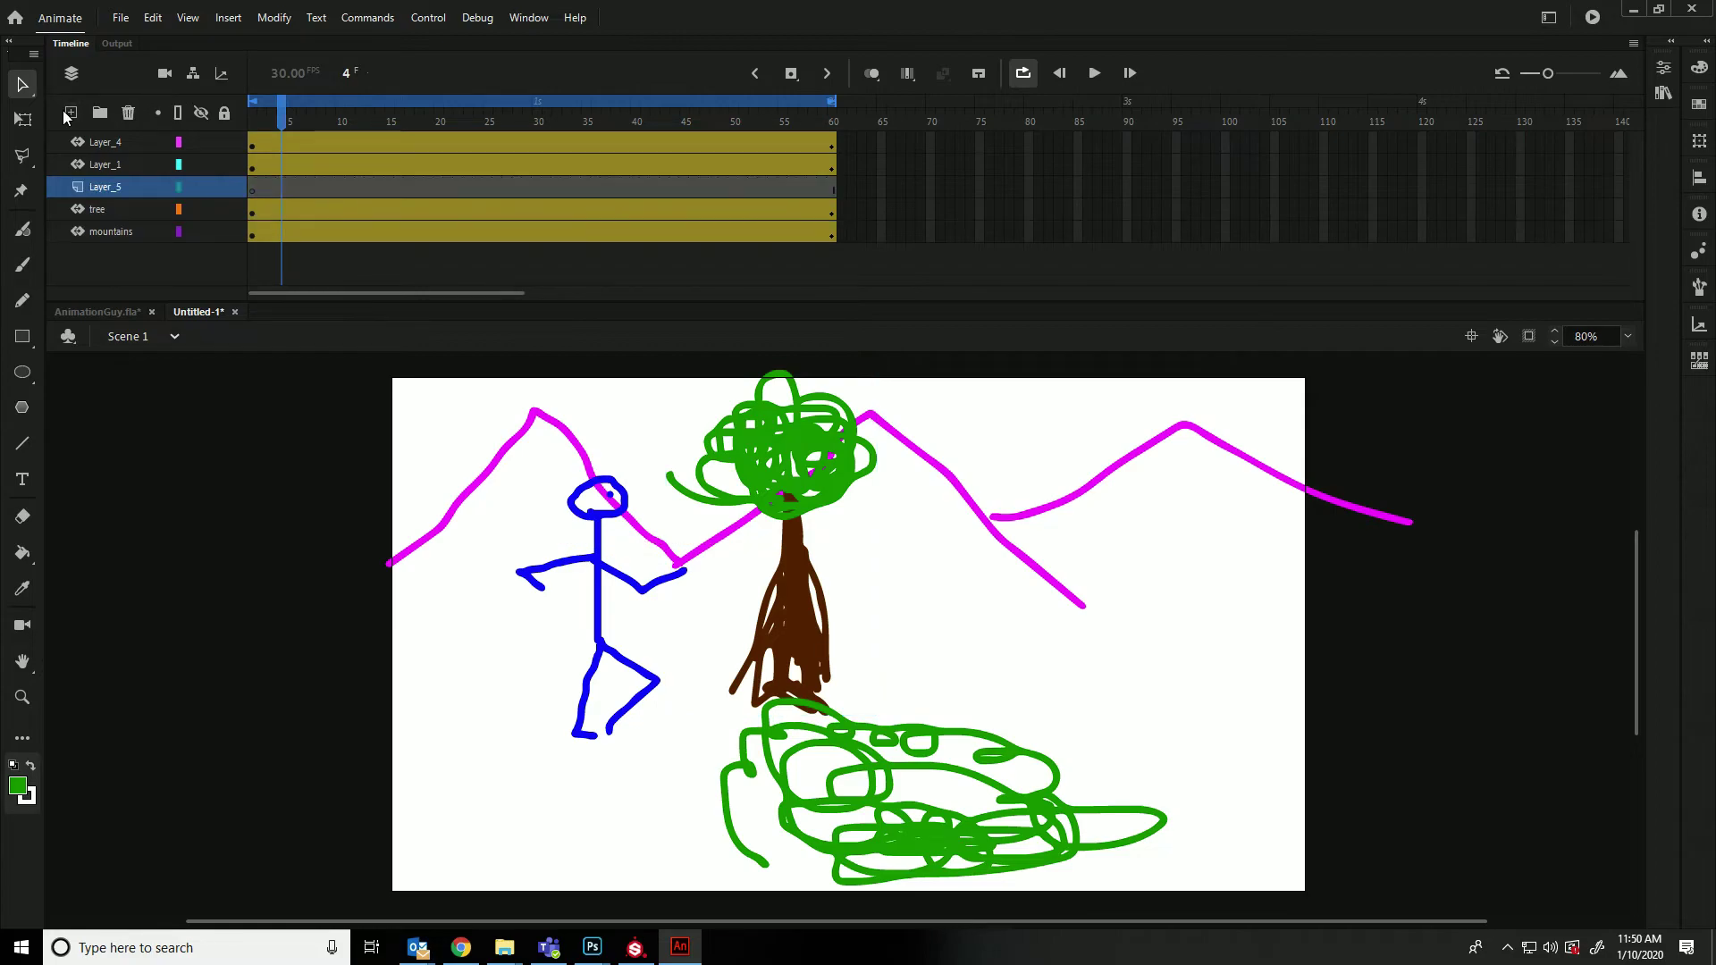
click(25, 271)
double_click(107, 193)
text(tr)
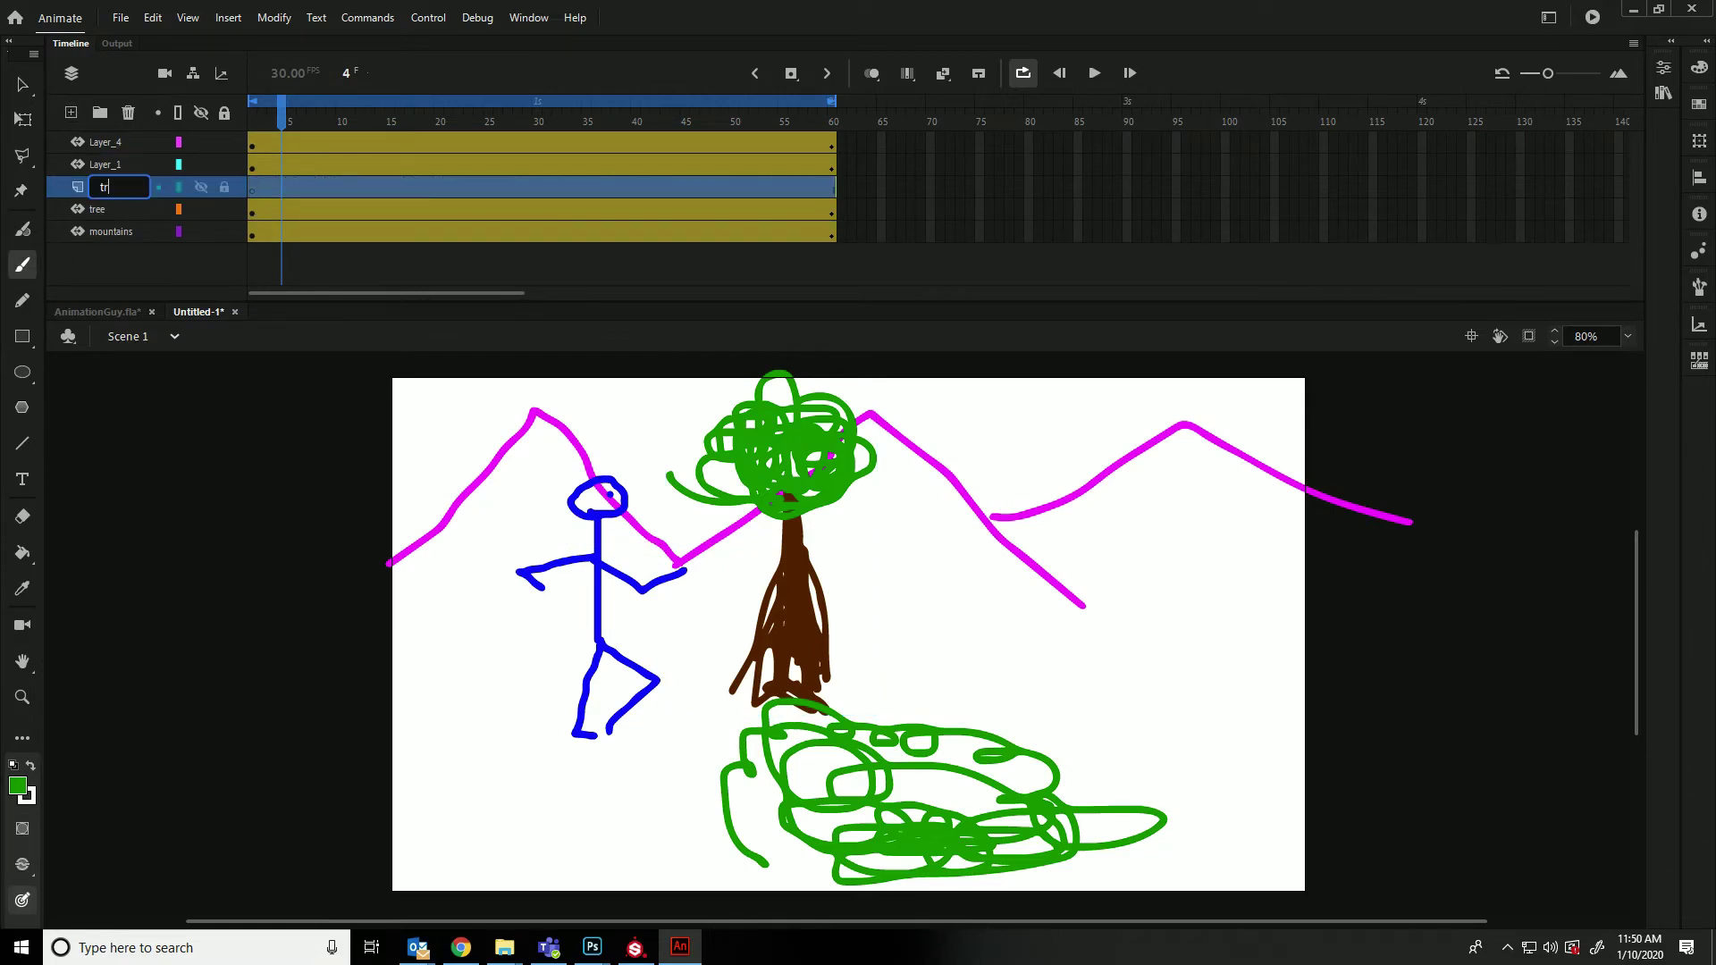
text(ail)
key(Return)
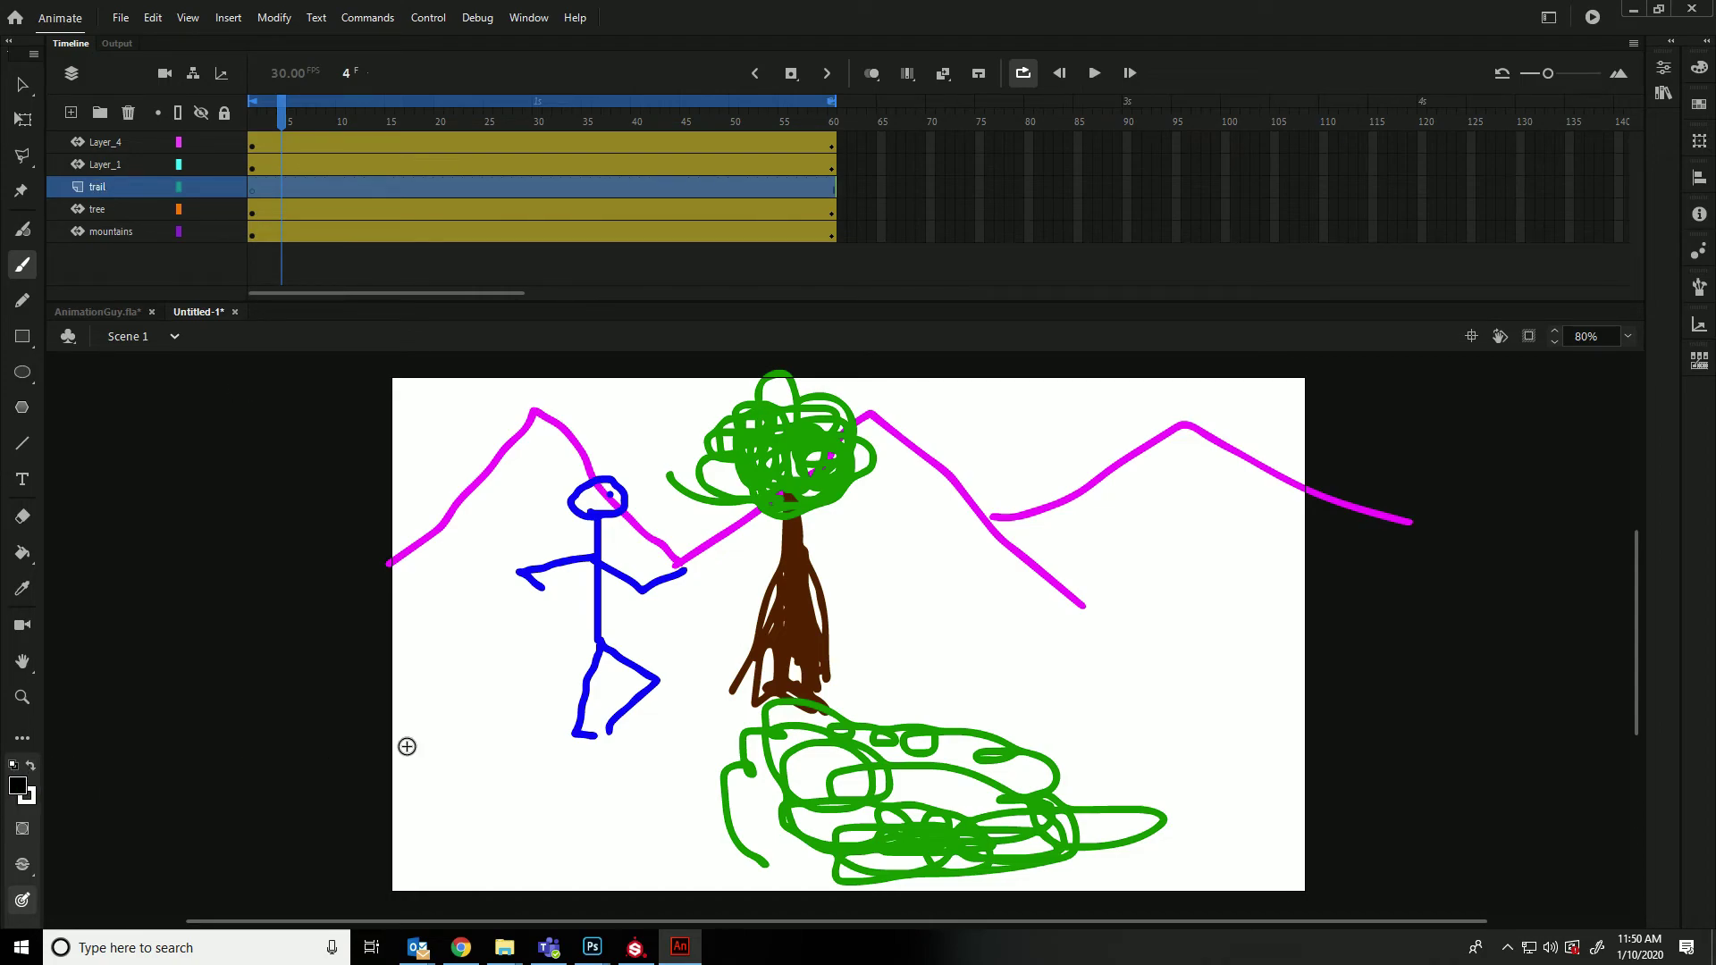
Paint two parallel black horizontal trail lines at the runner's feet, spanning the stage and extending well past its right edge
drag(394, 755, 1630, 755)
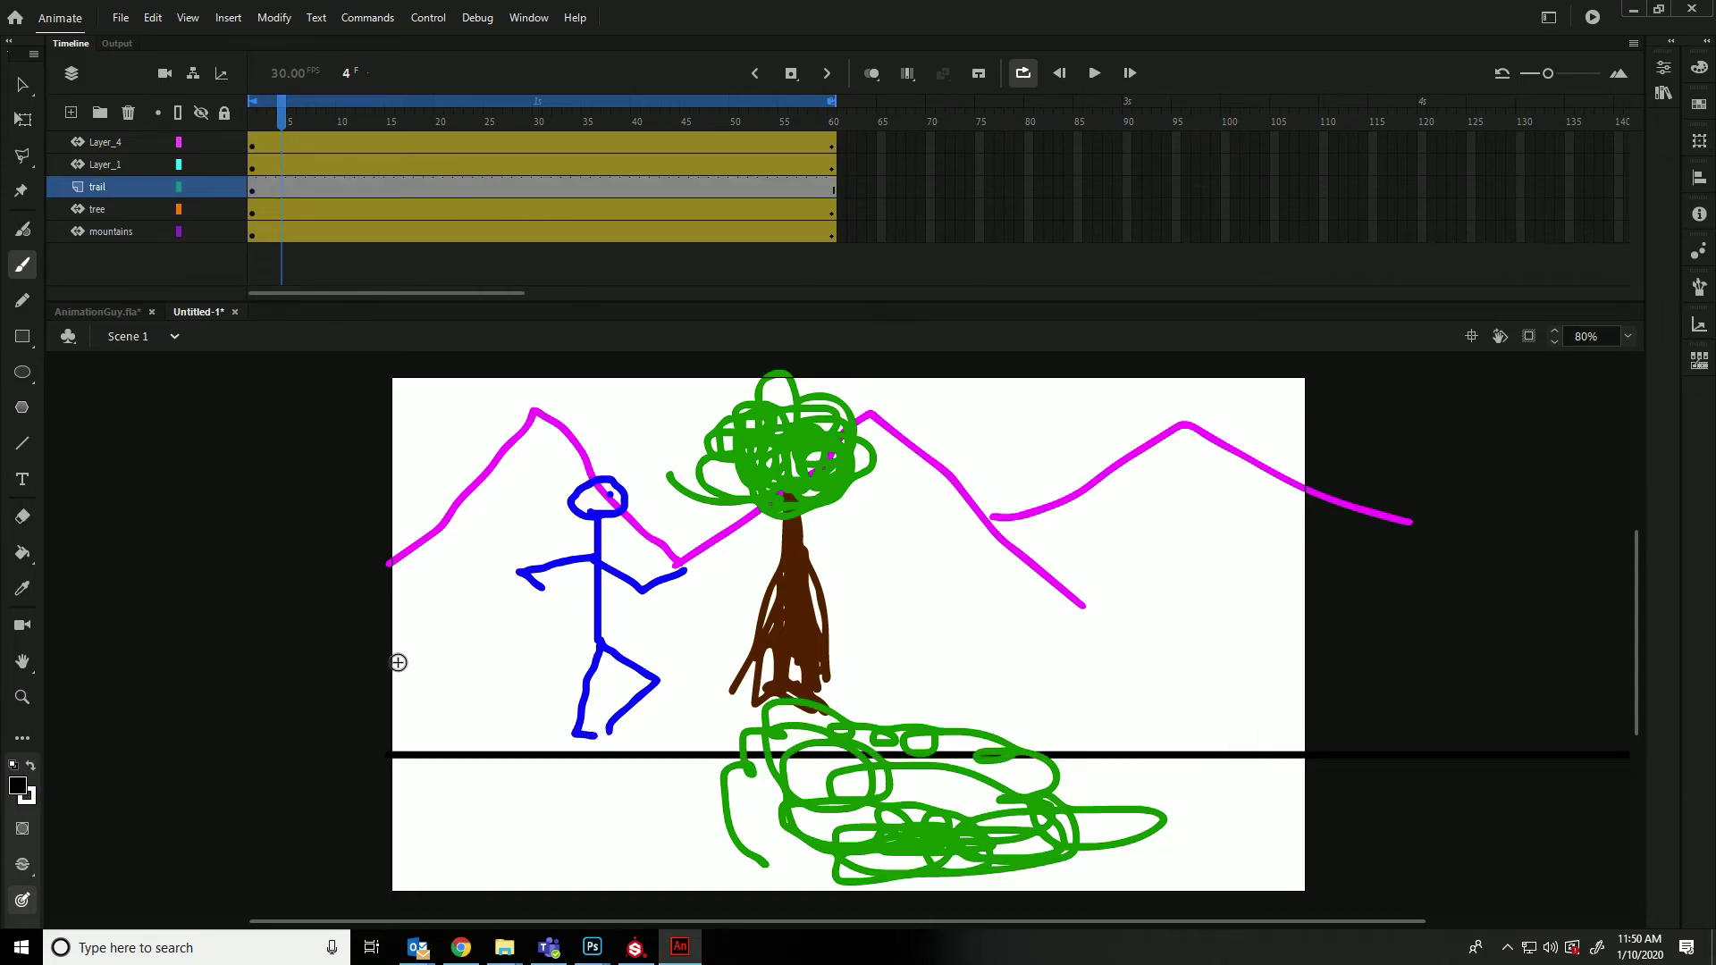
drag(376, 695, 1630, 694)
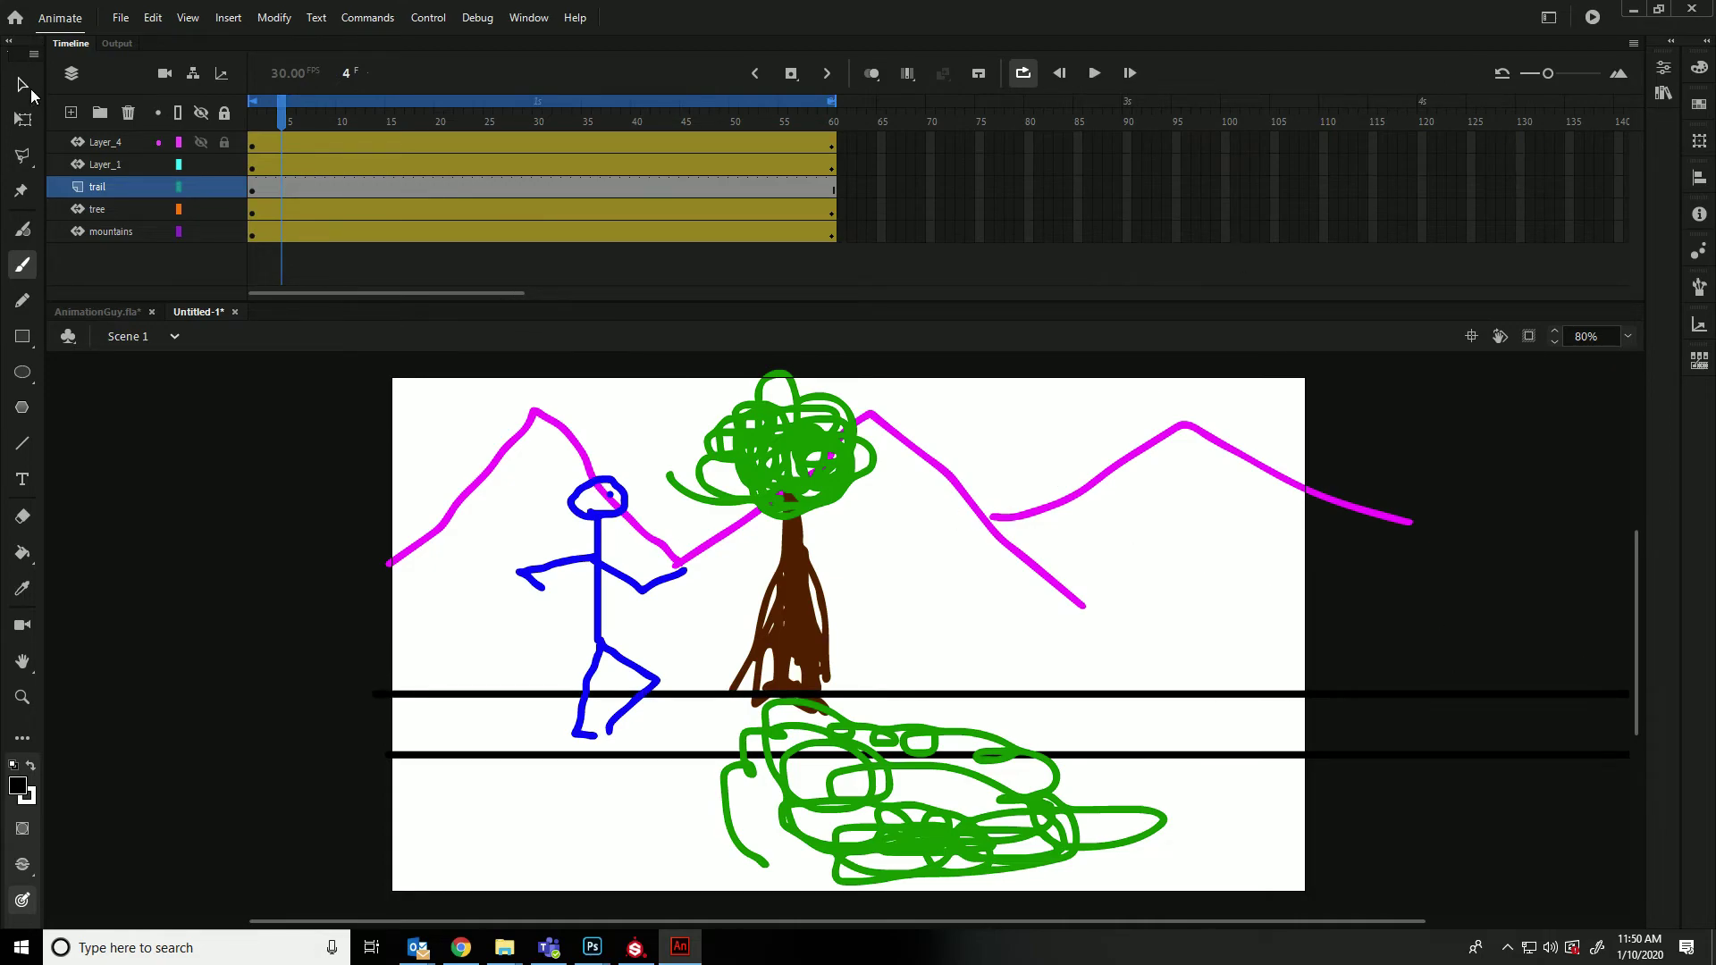
key(v)
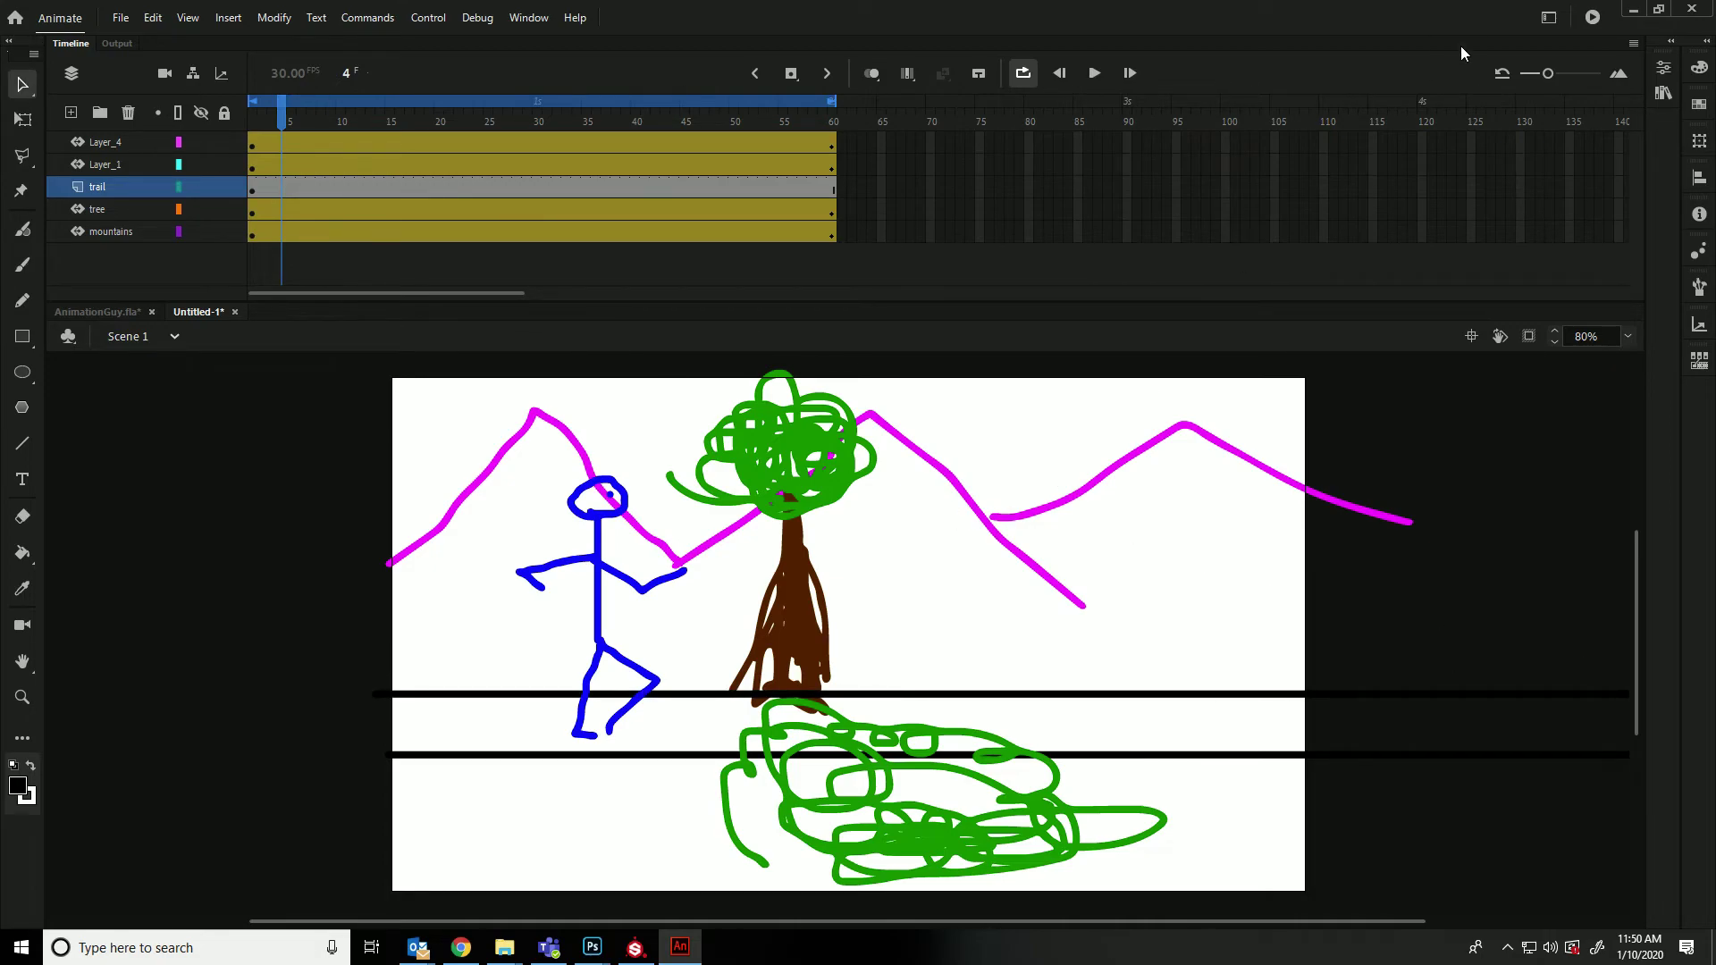
Play the looping animation and try moving the tree slightly up and to the right at frame 15
click(1092, 74)
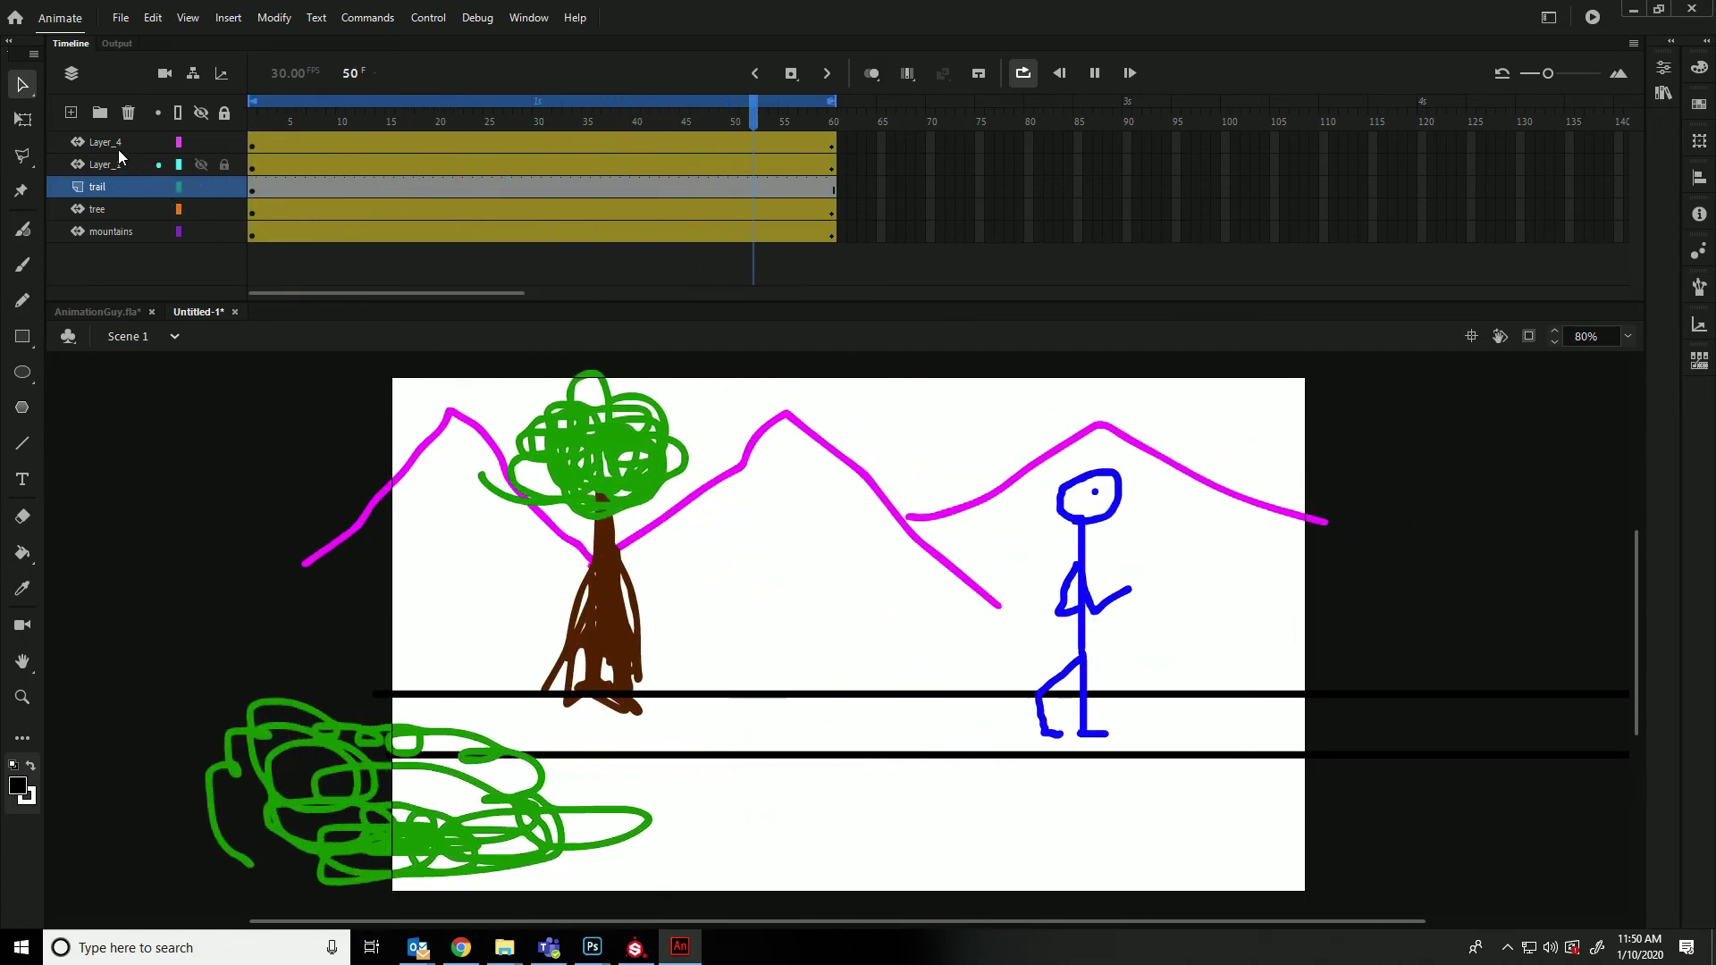
click(1094, 72)
drag(791, 415, 836, 395)
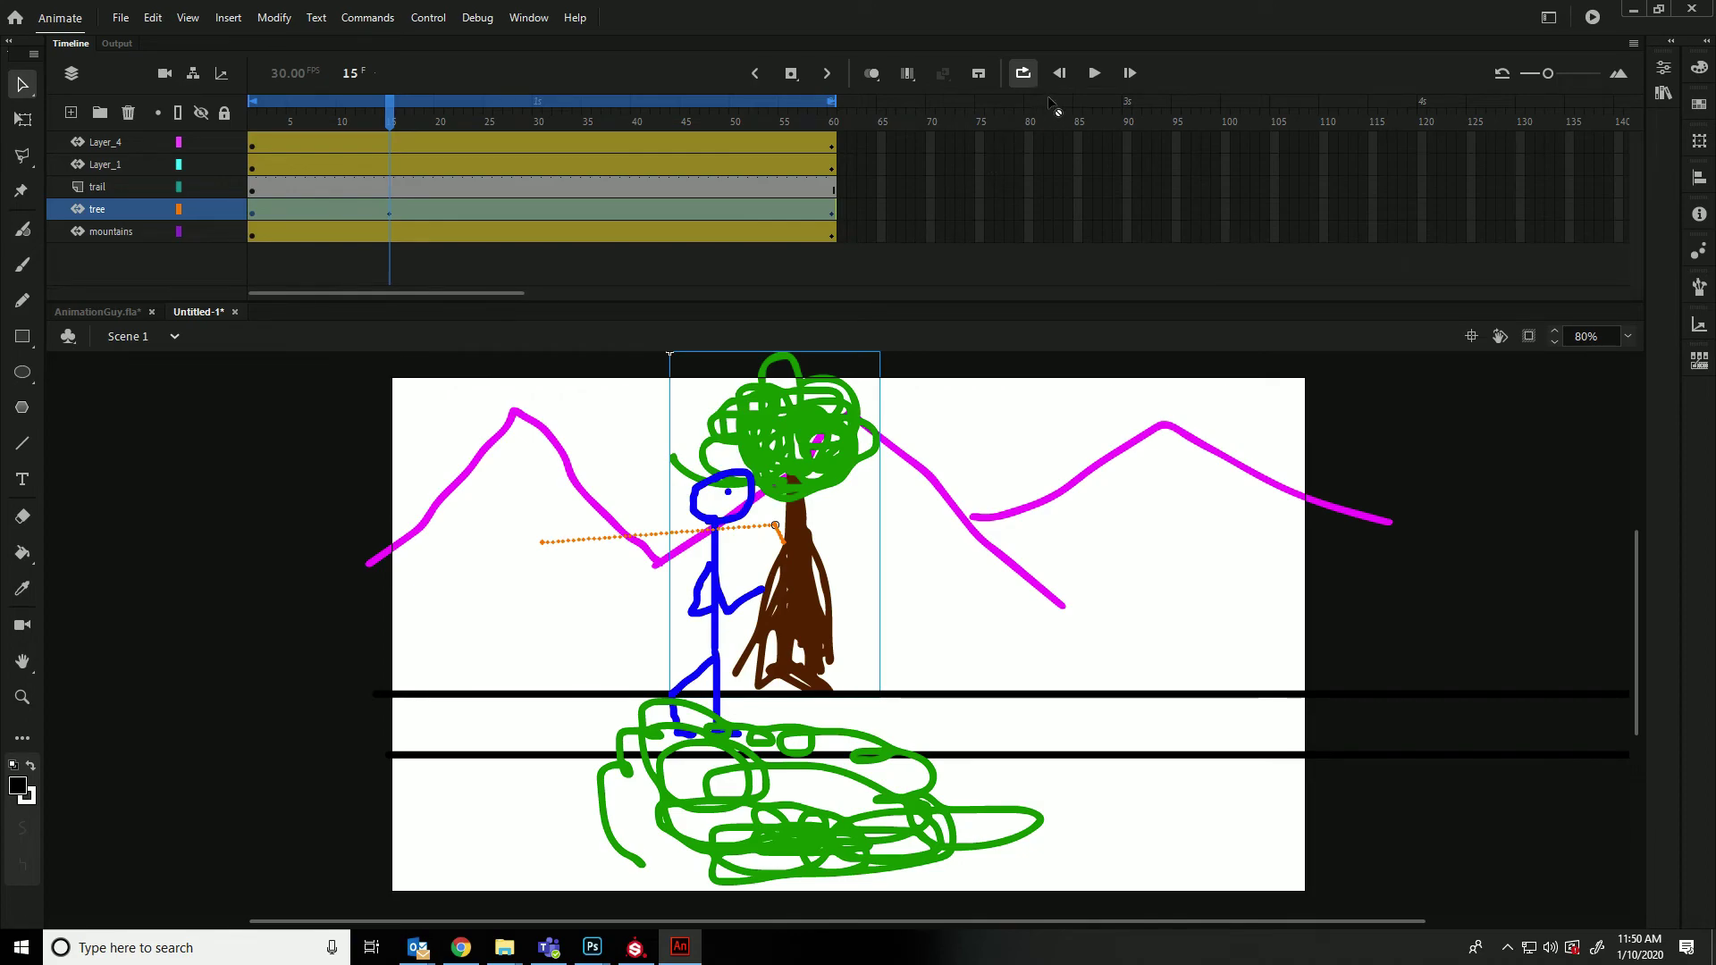
click(1091, 78)
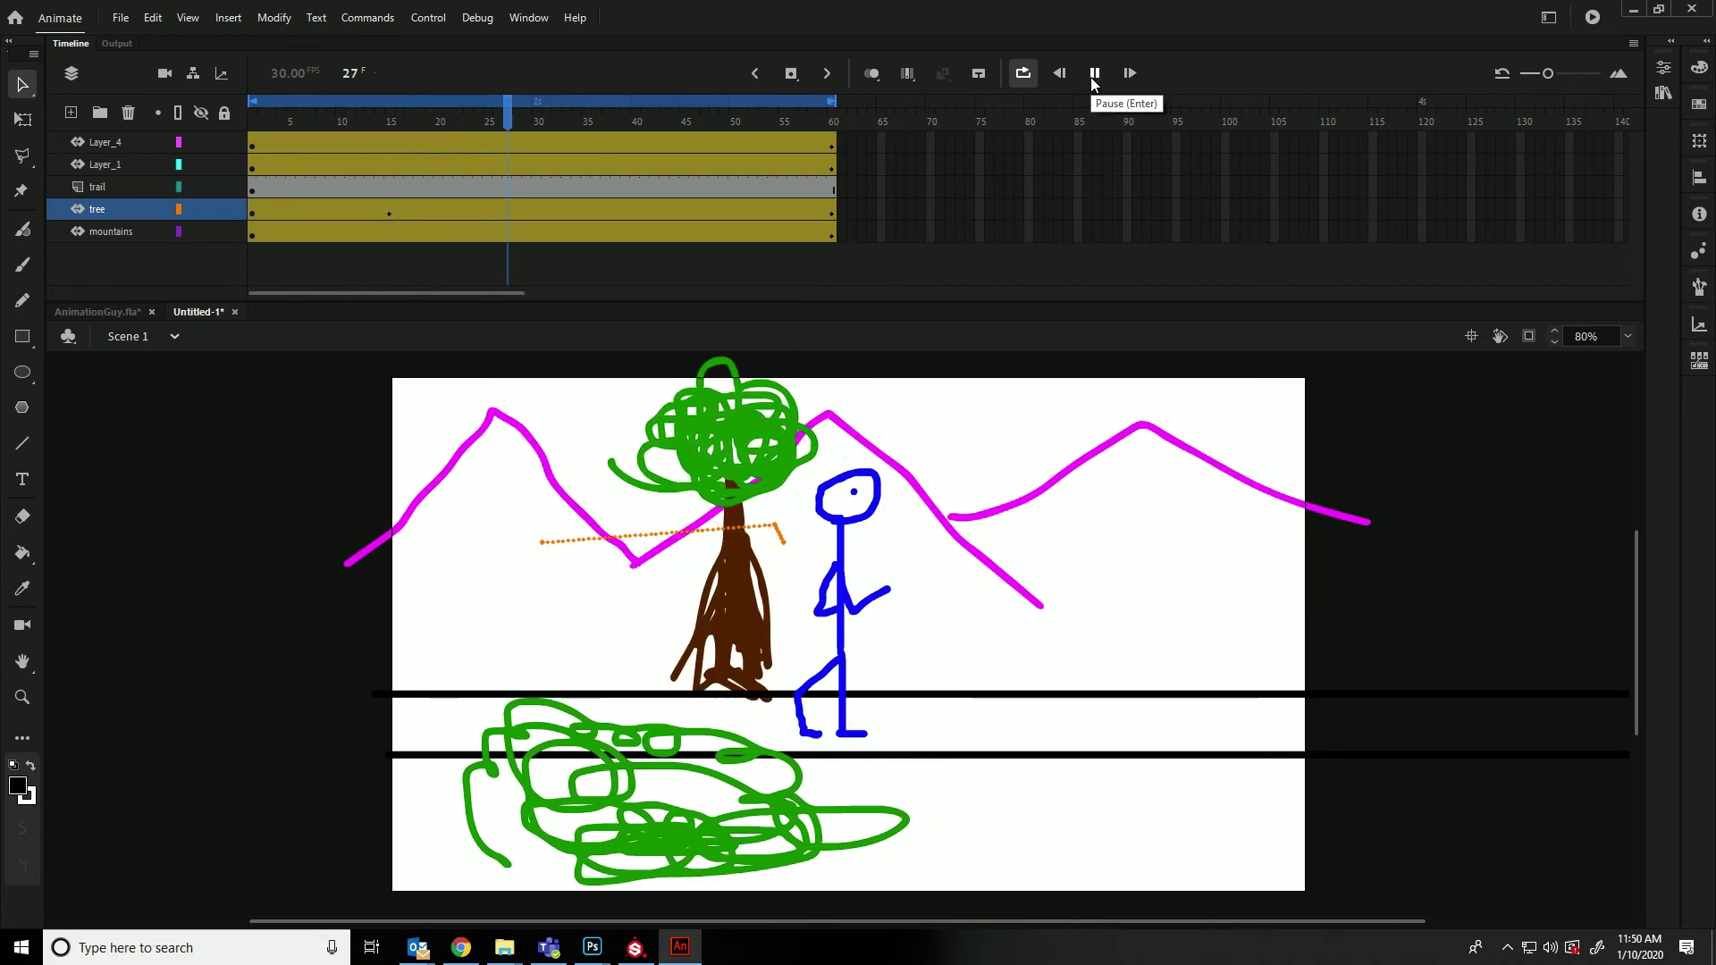
click(1094, 73)
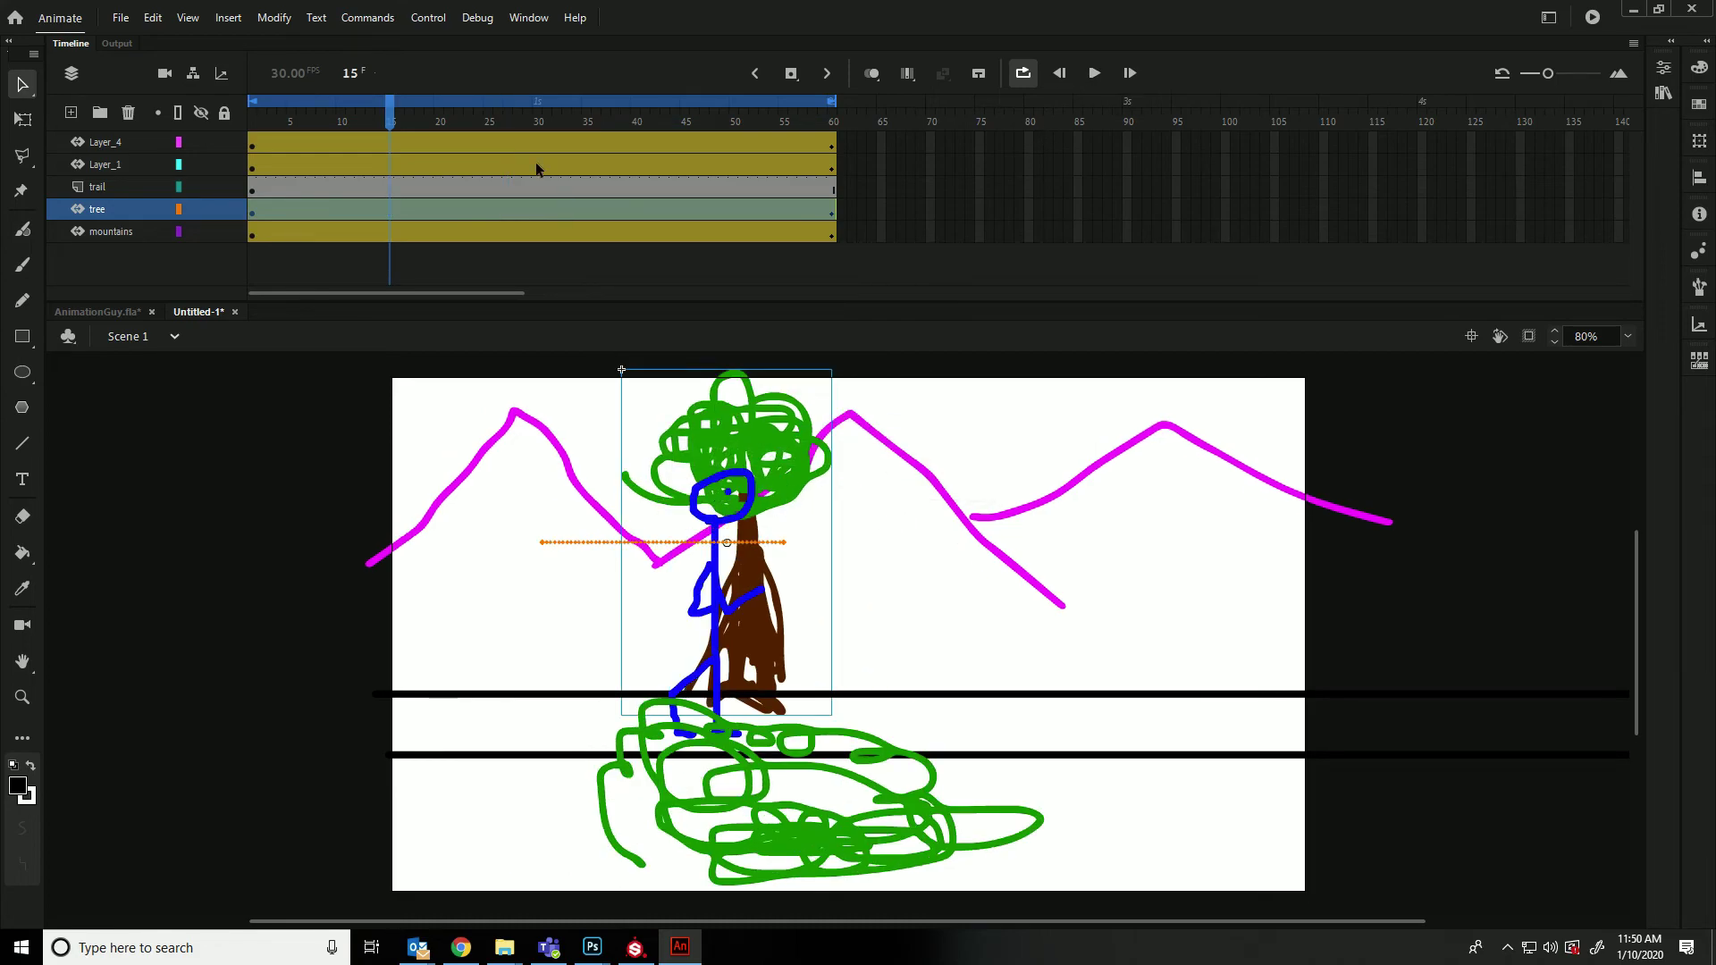
On the runner's Layer_1 tween, raise the figure slightly at frame 5 and lower it to the trail at frame 11
click(111, 164)
drag(402, 109, 291, 119)
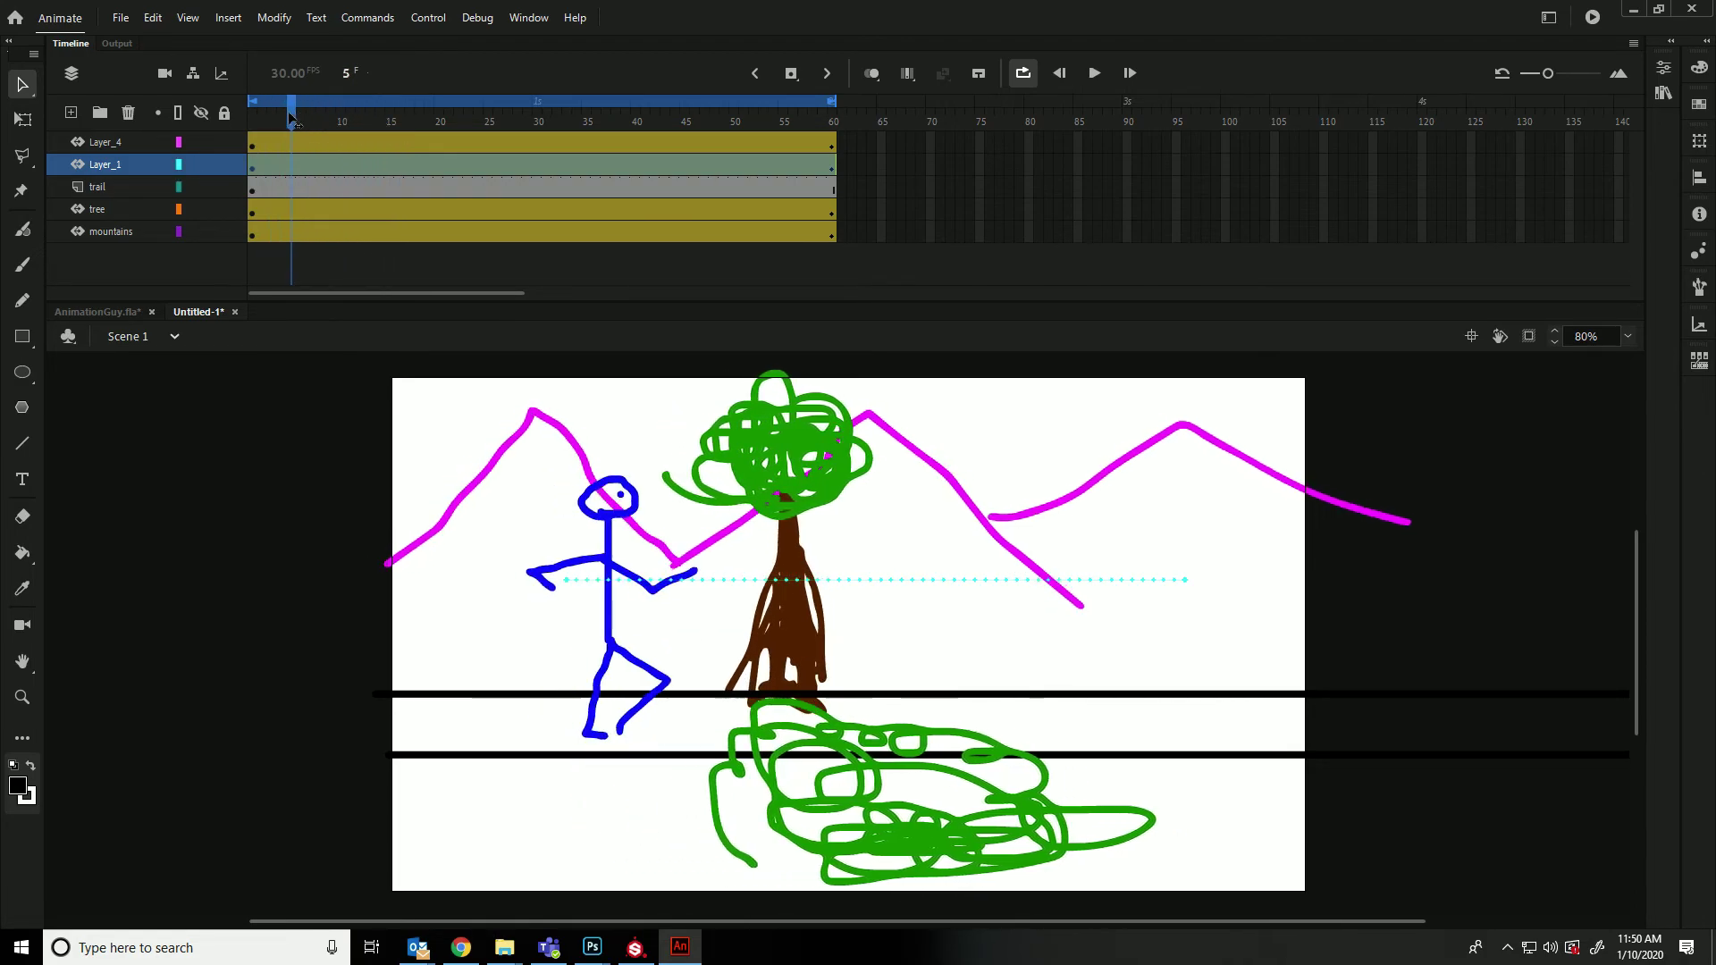
drag(610, 557, 610, 535)
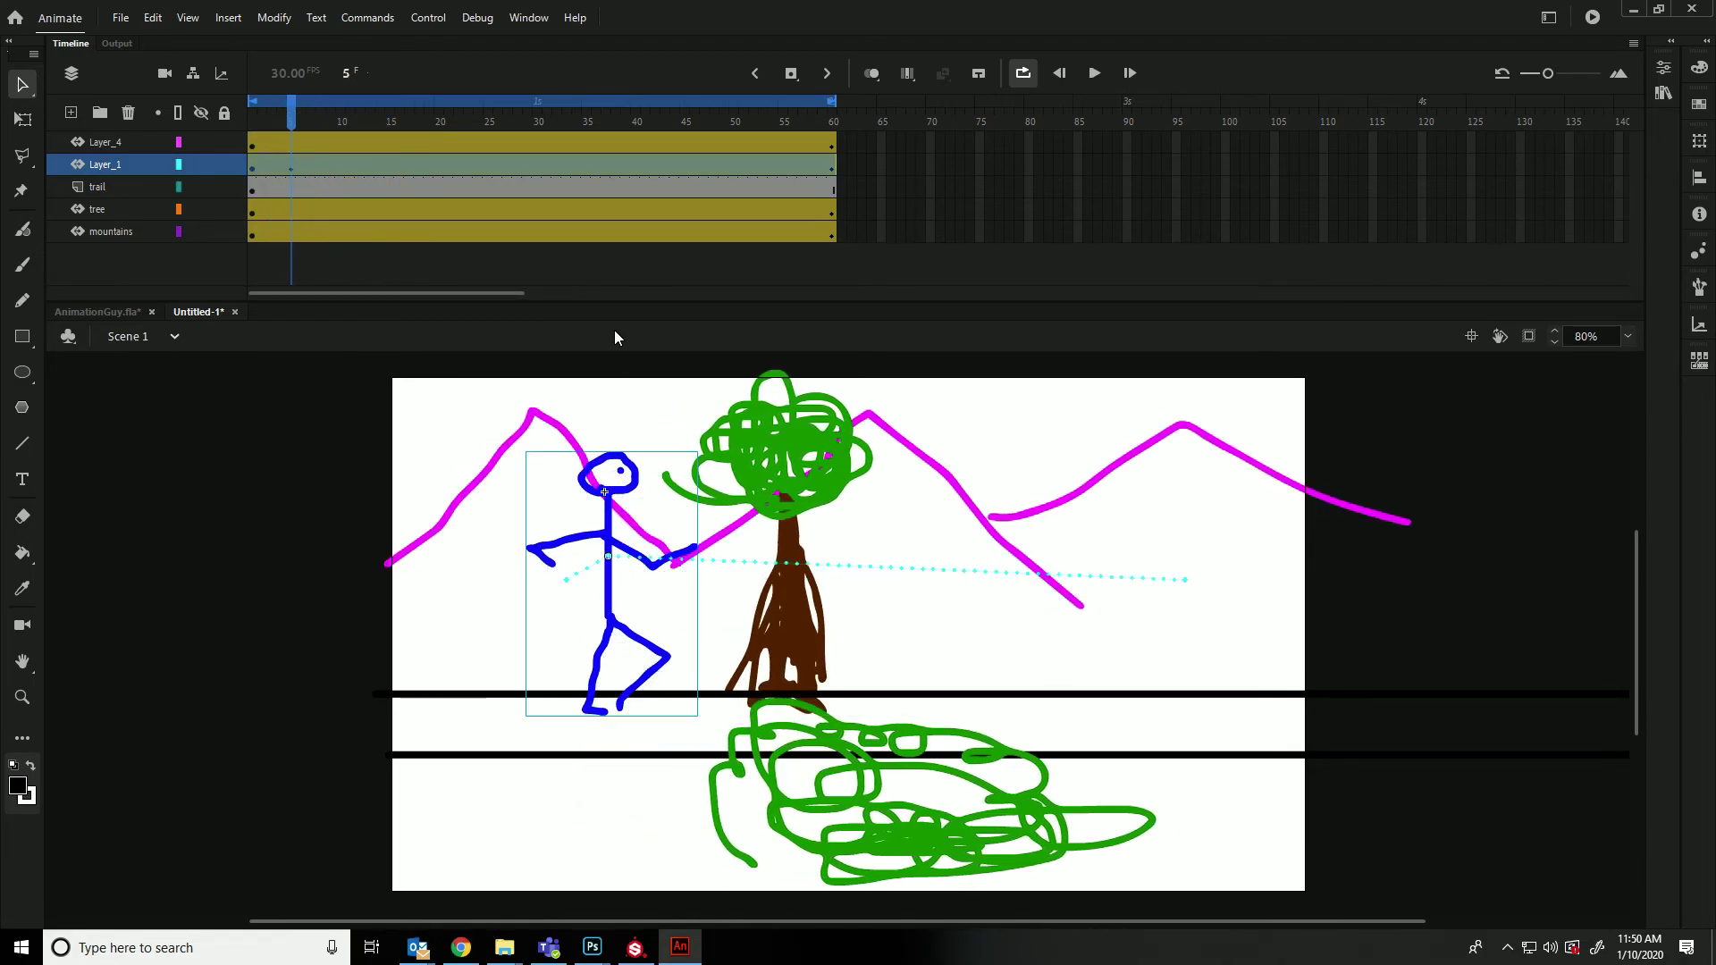
drag(332, 125, 349, 122)
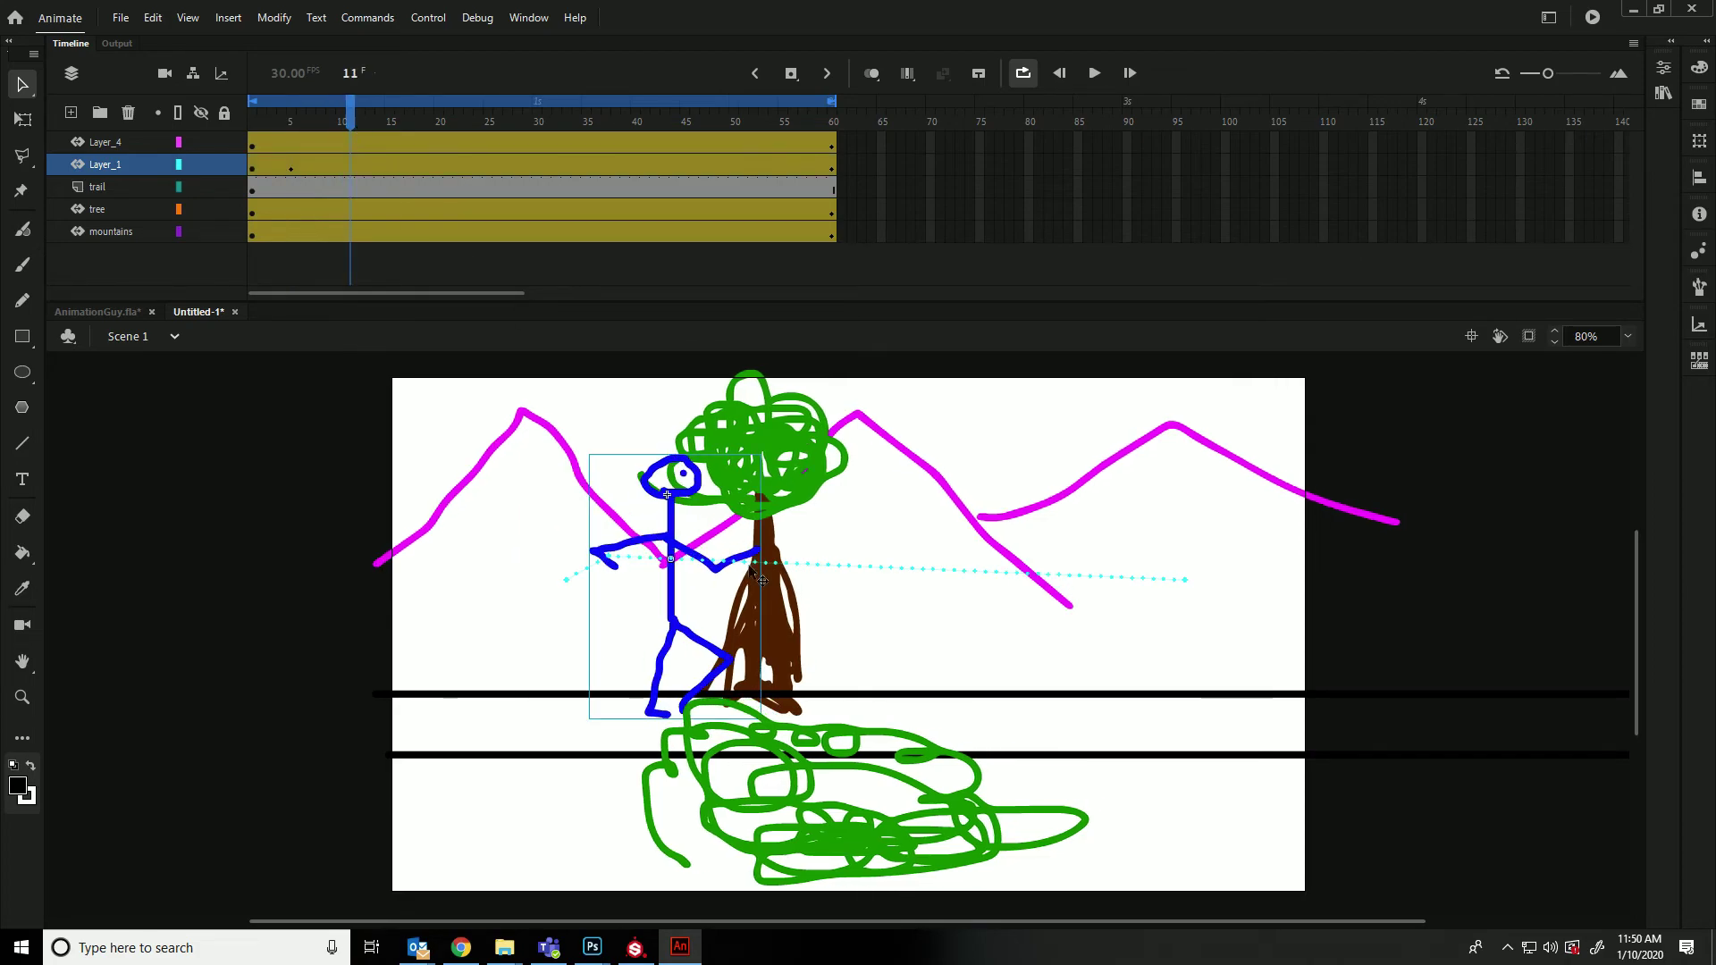
drag(679, 544, 676, 559)
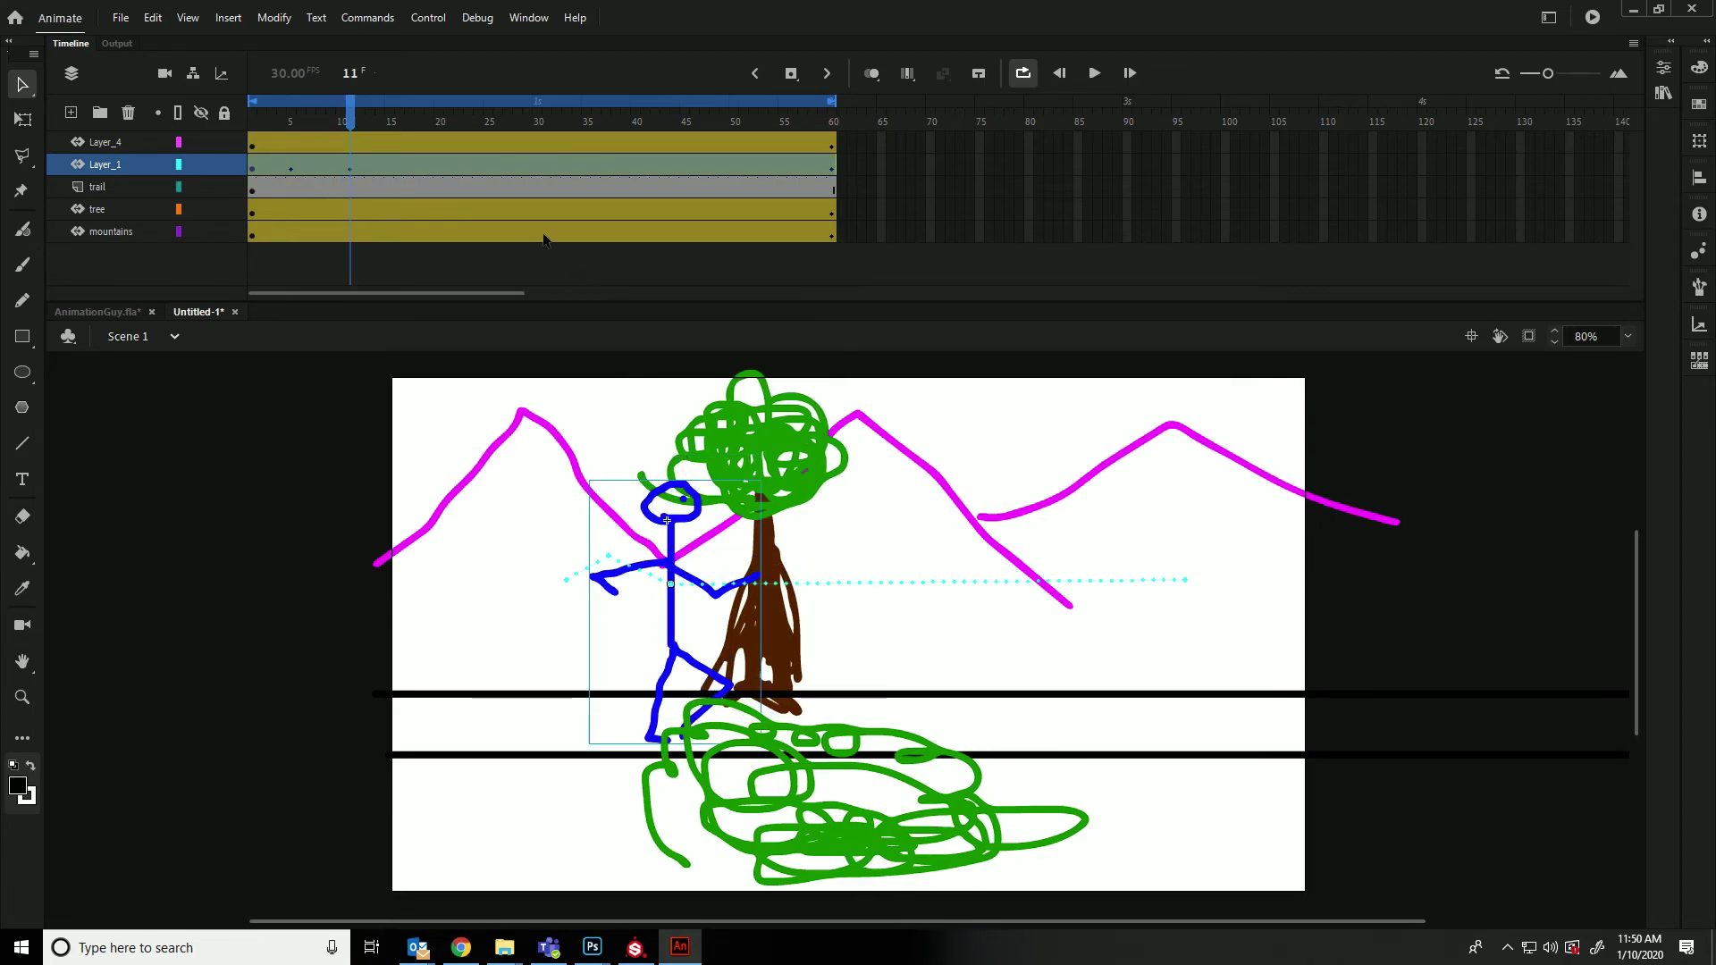
Continue the runner's bouncing path with position keyframes at frames 18, 24, 30 and 38, leaping high at 30 and dropping below the trail at 38
click(422, 124)
drag(749, 547, 875, 340)
click(478, 125)
click(533, 125)
drag(560, 121, 616, 122)
drag(959, 401, 988, 795)
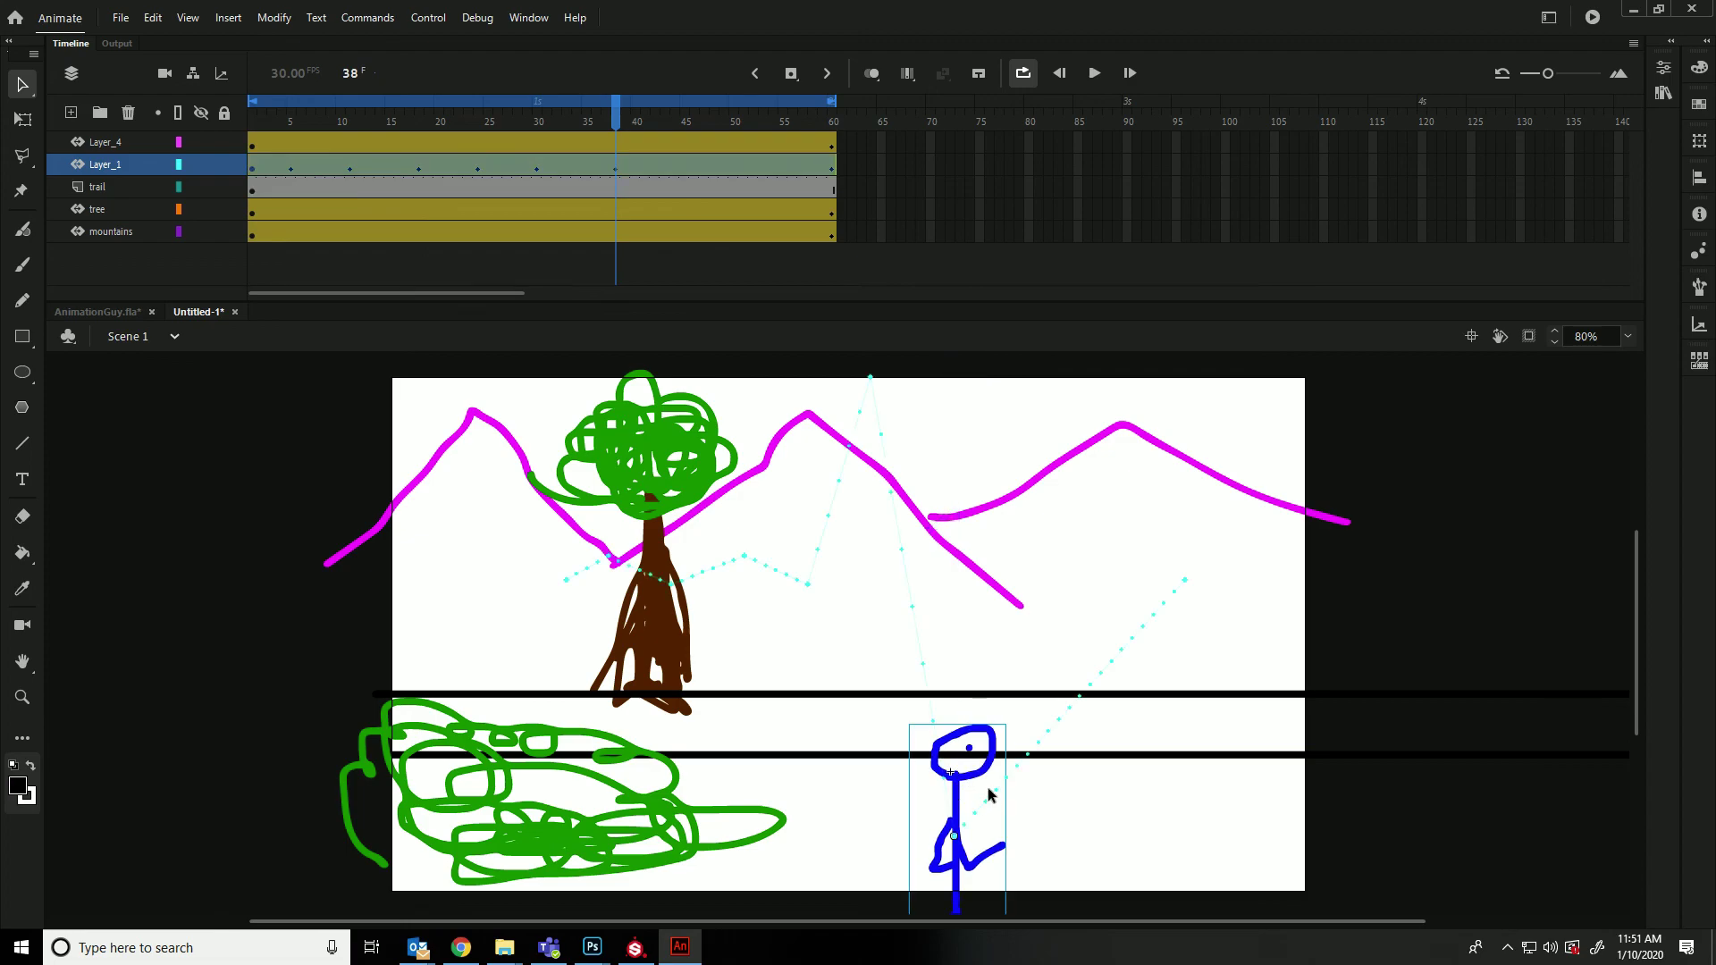
With Free Transform, tilt the runner about 45 degrees clockwise at frame 38 and turn it upside down at frame 24
click(35, 124)
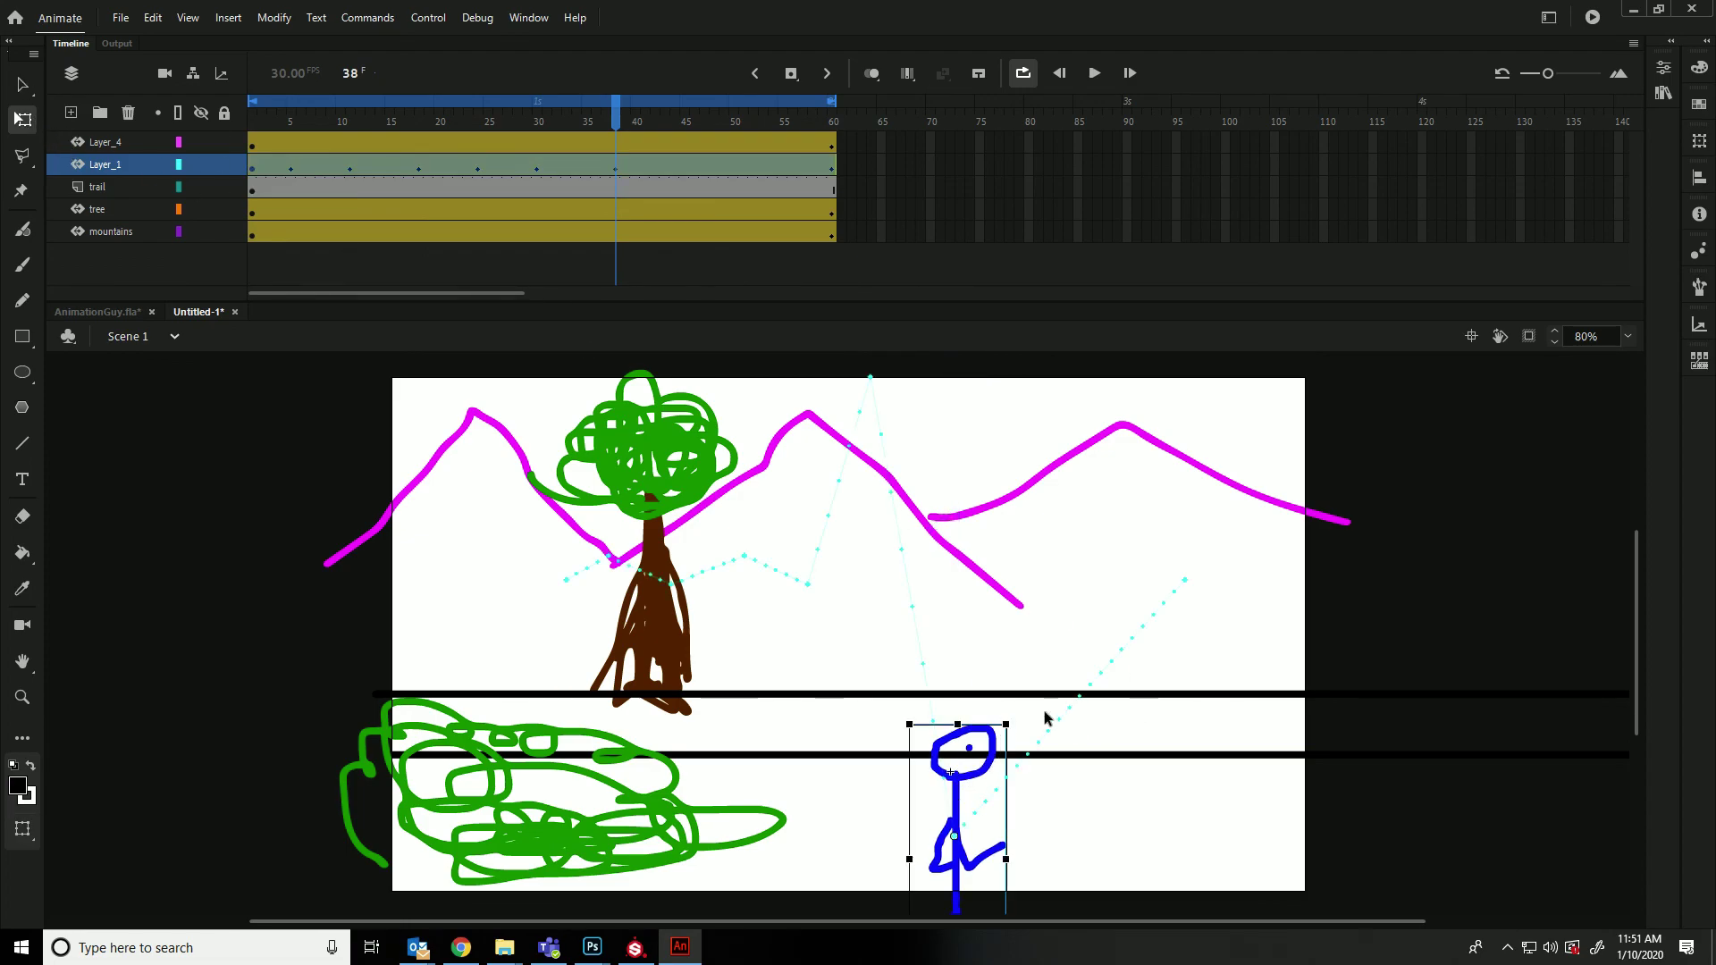
drag(1087, 740, 1215, 829)
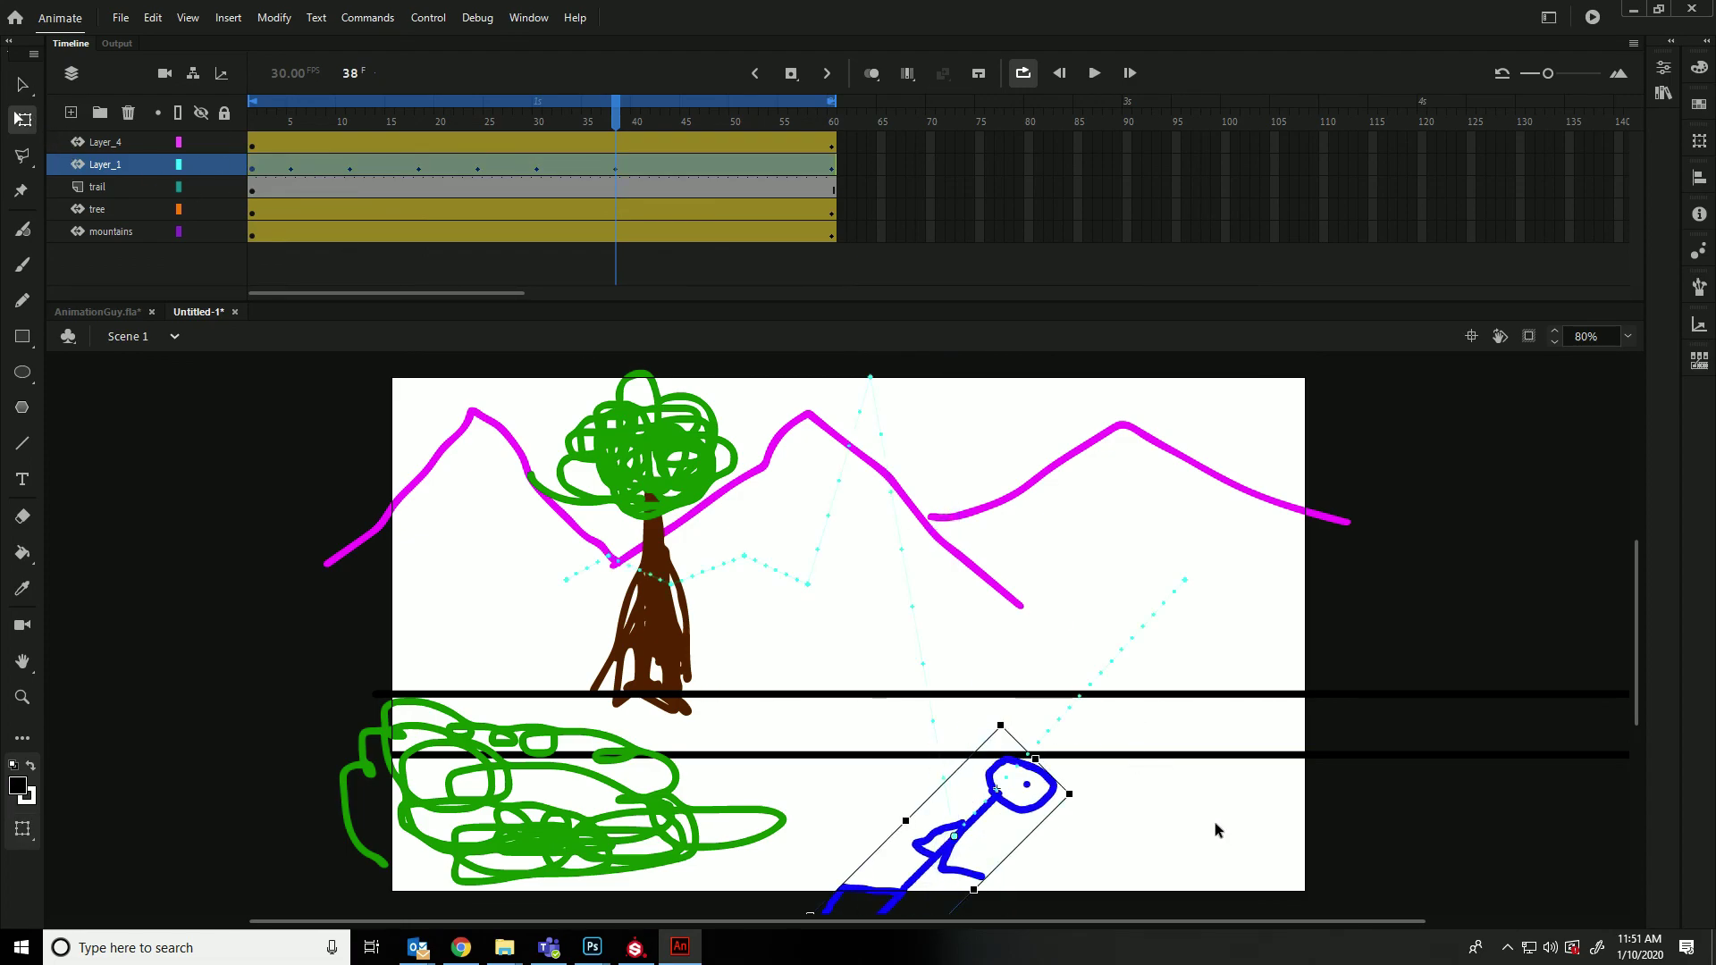
click(478, 116)
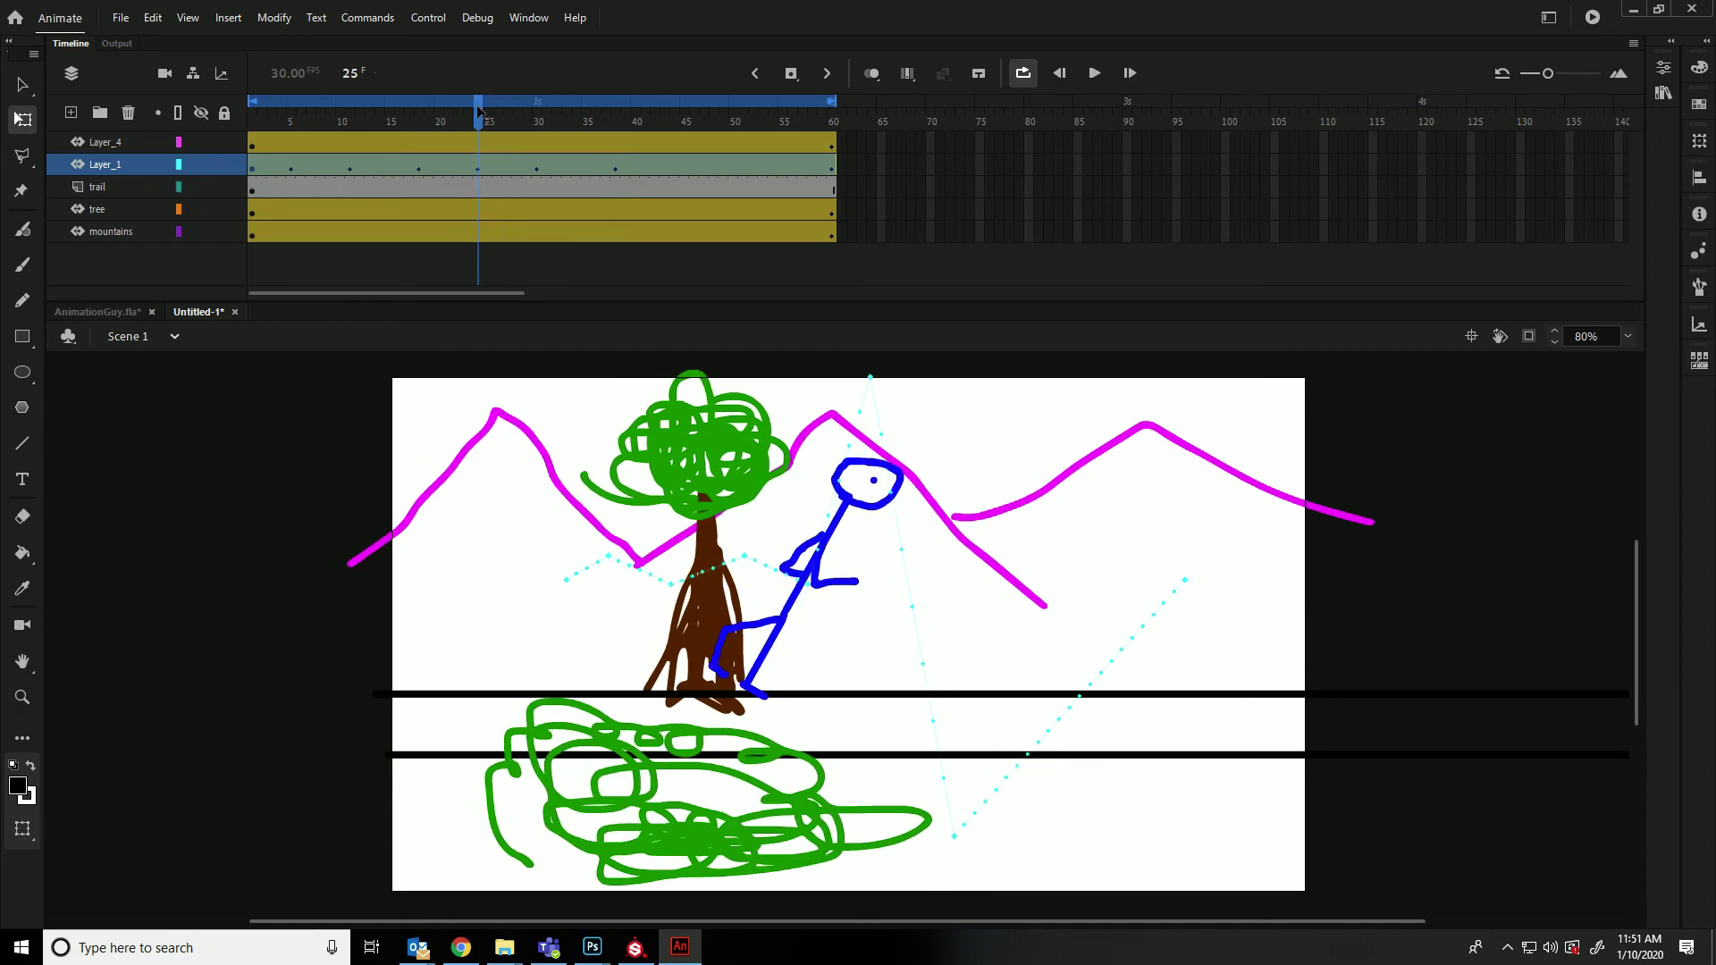
click(808, 576)
drag(947, 535, 675, 636)
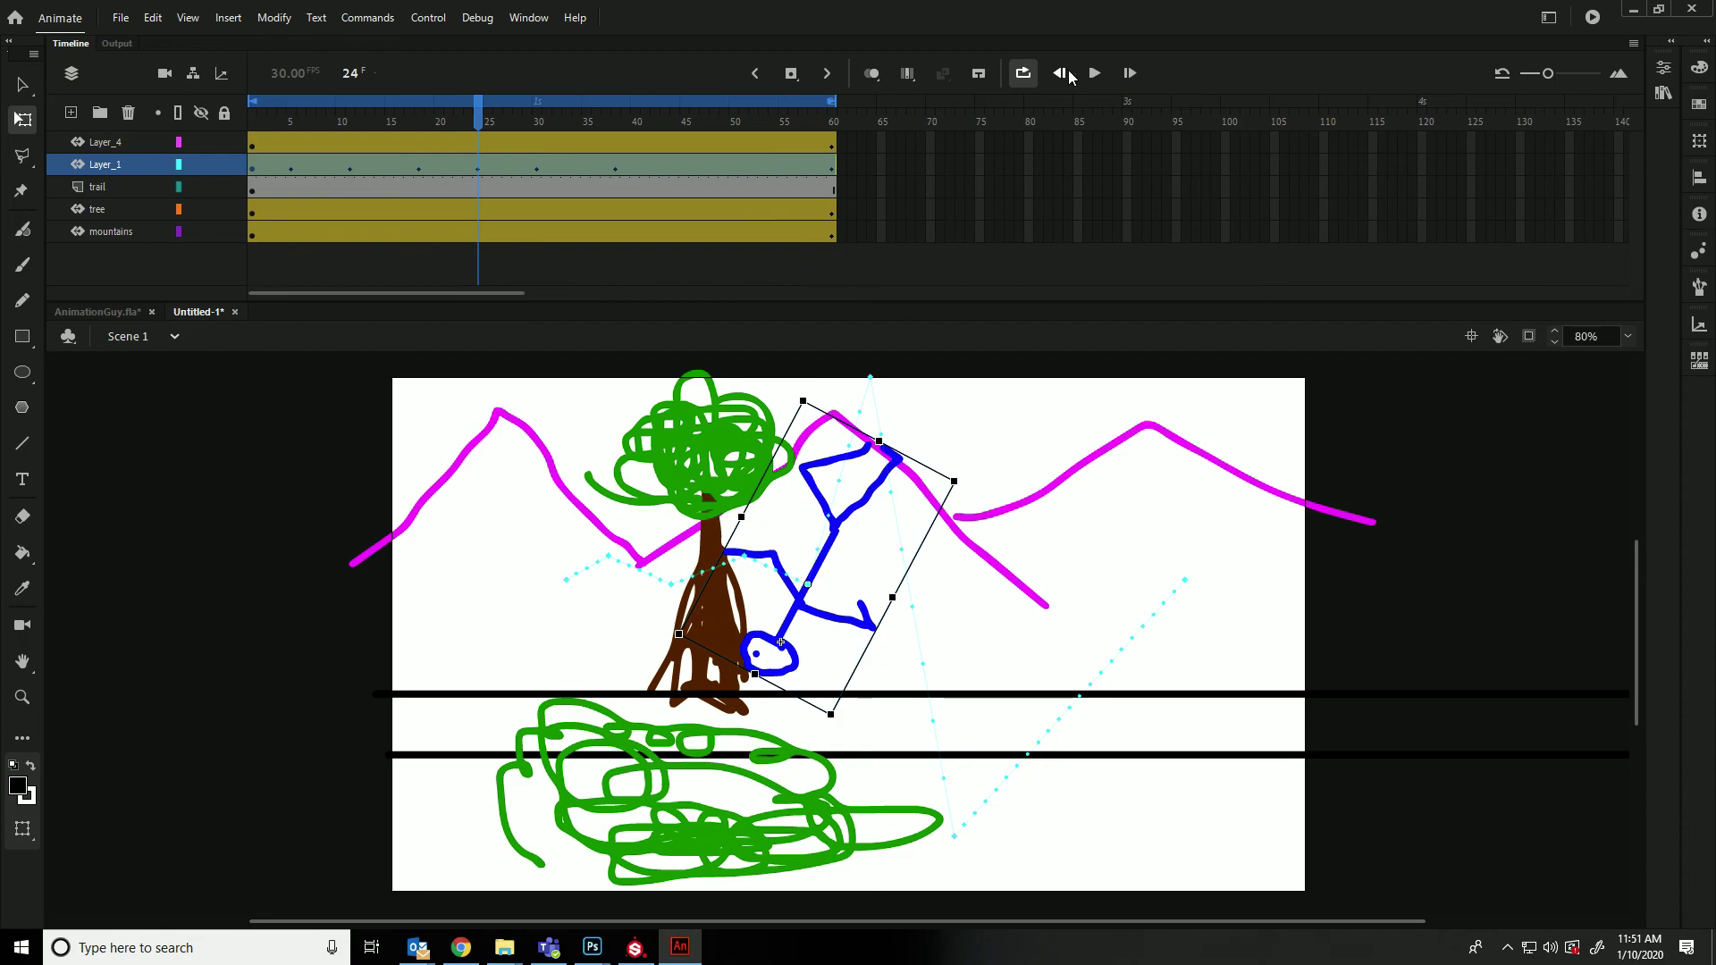
Play the loop to review the runner's bouncing and spinning, return to the Selection tool and stop at frame 14
click(1095, 74)
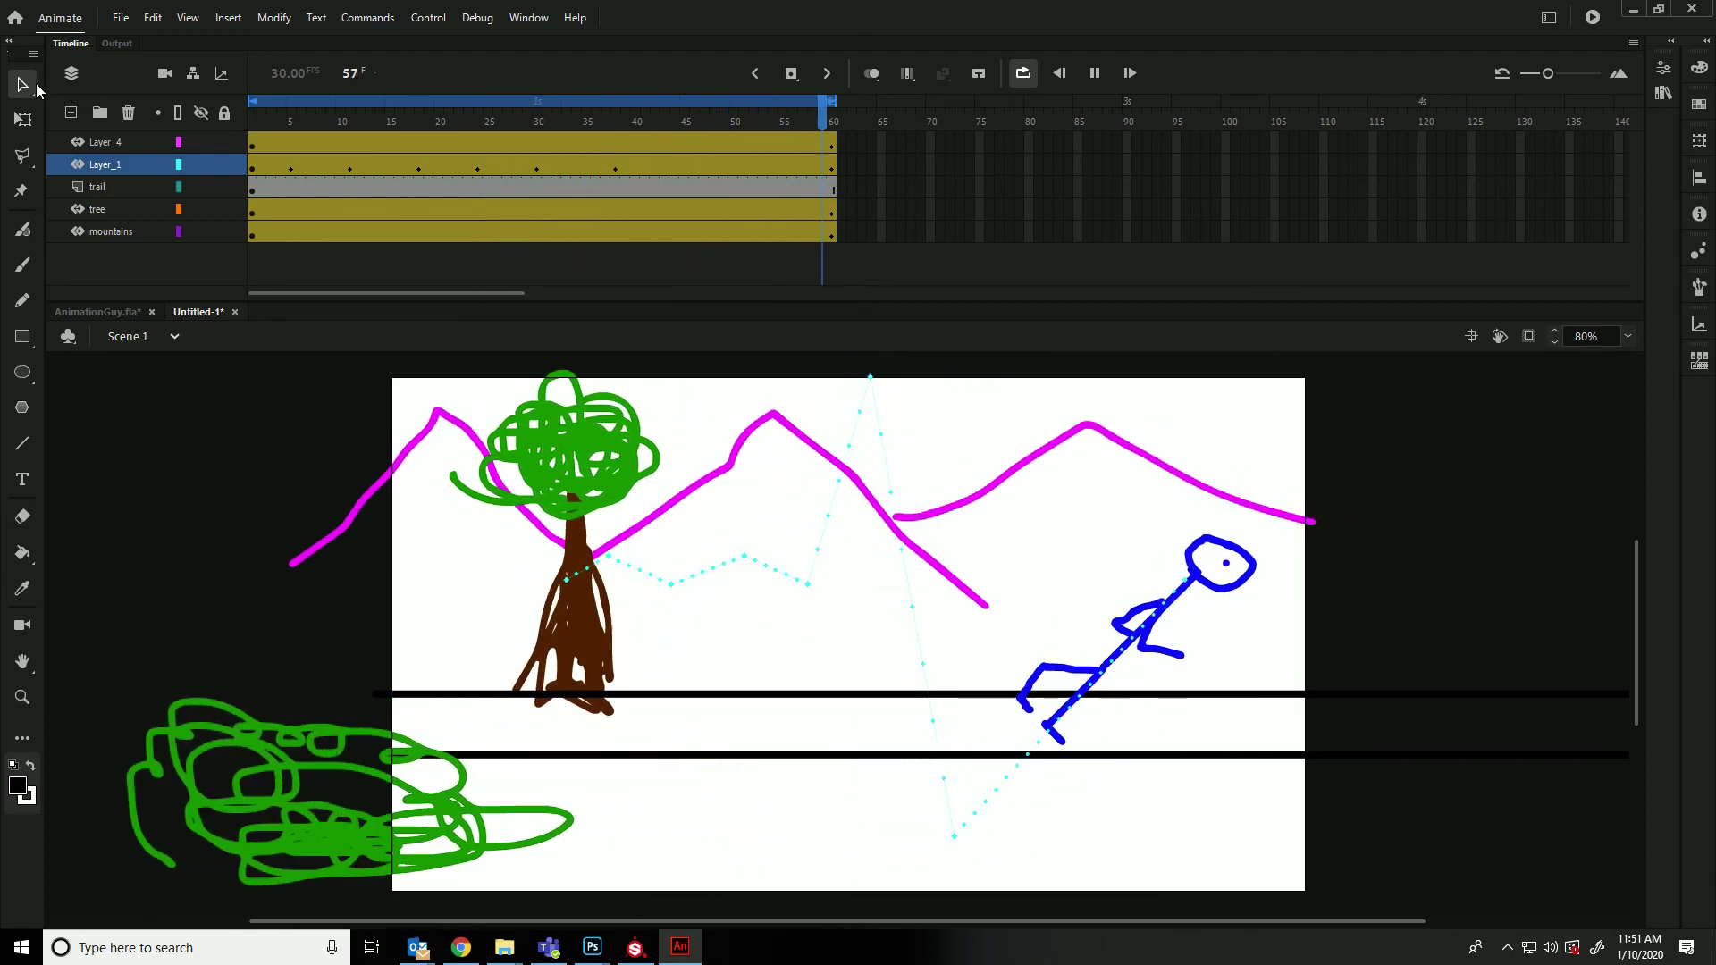
click(26, 84)
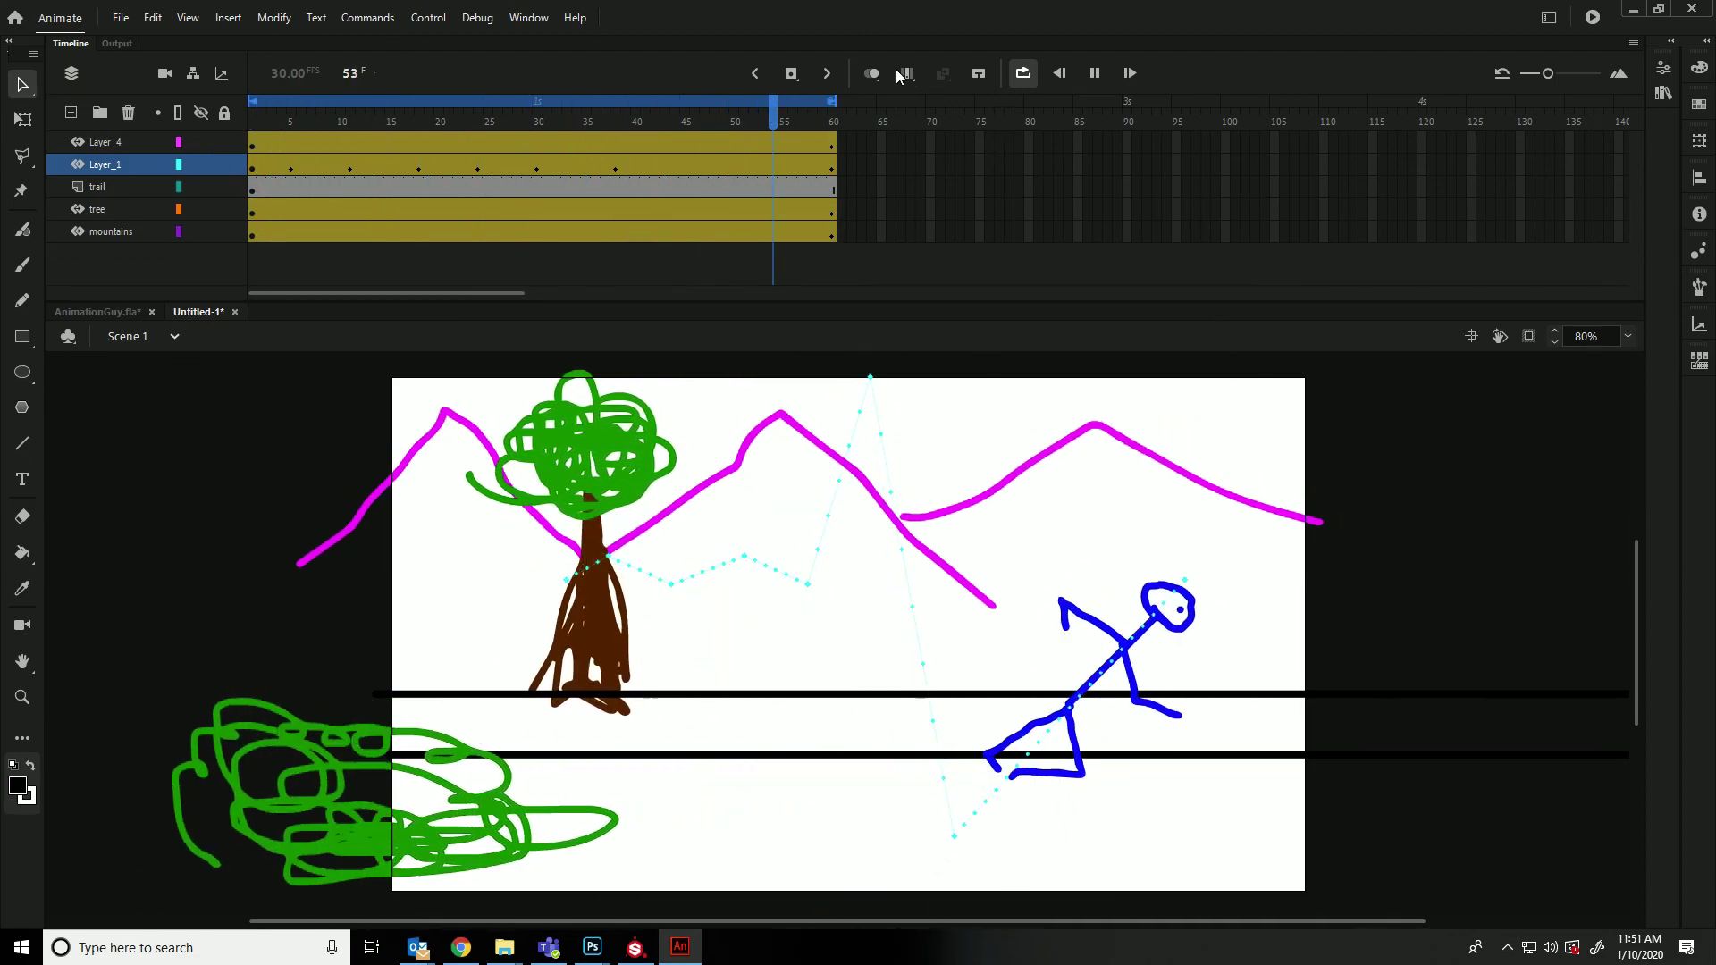
click(1094, 74)
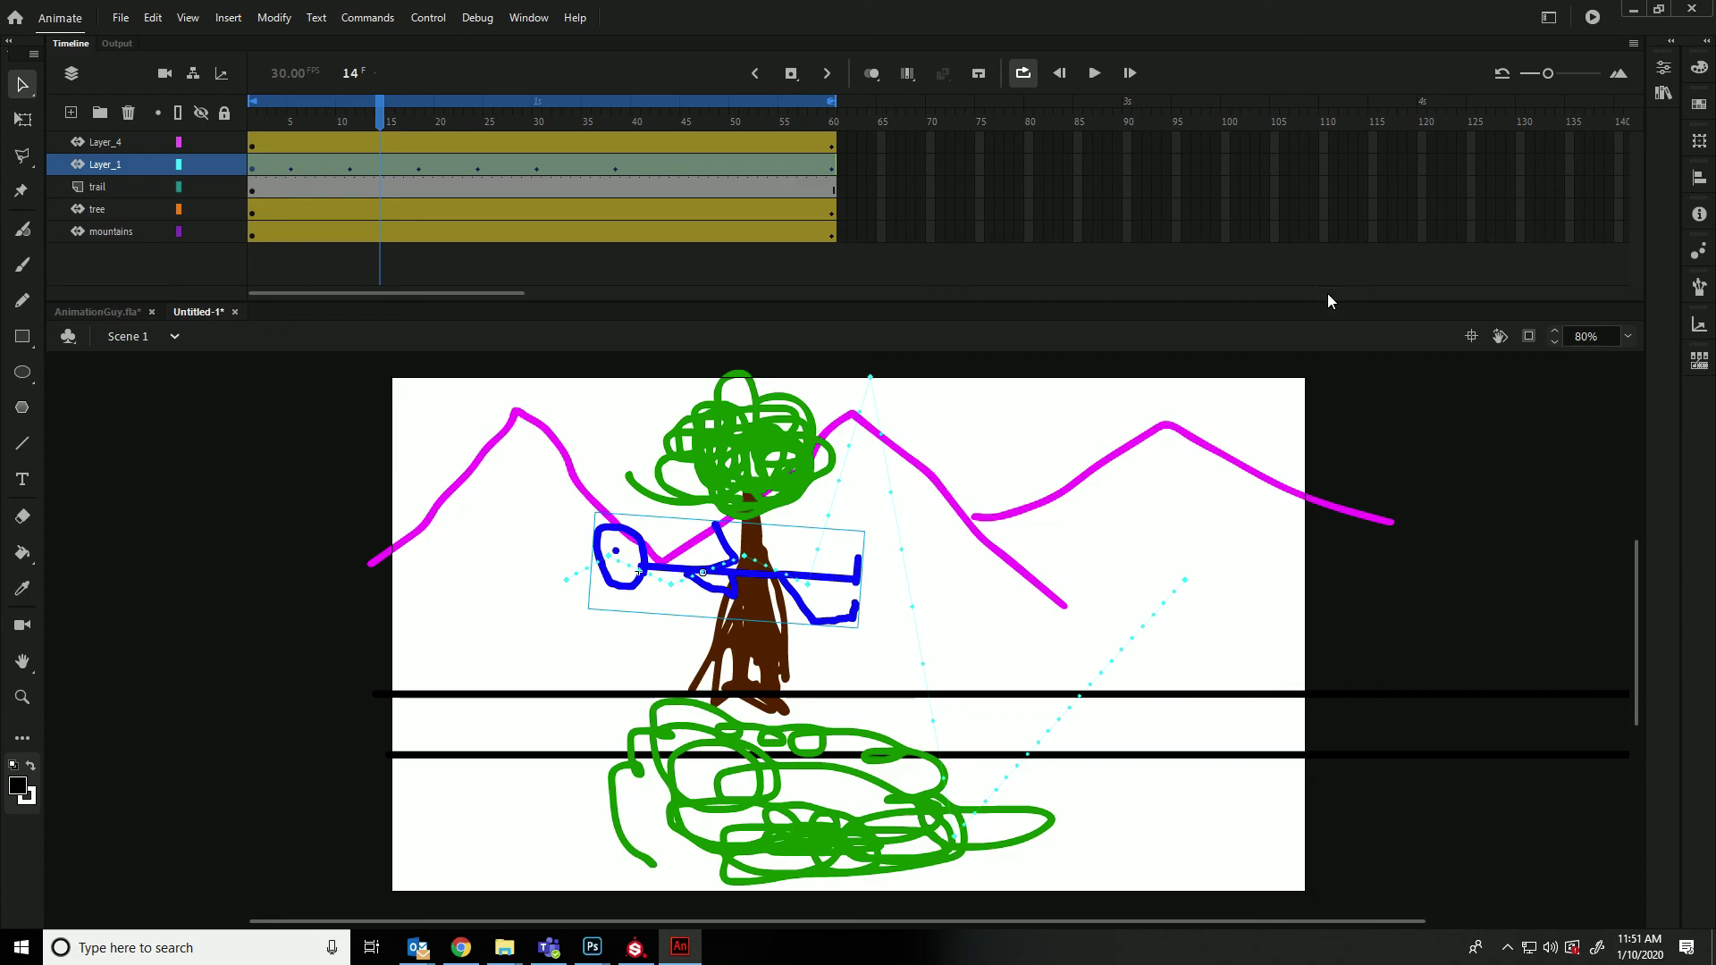
scroll(1355, 549, down, 2)
scroll(1355, 549, up, 2)
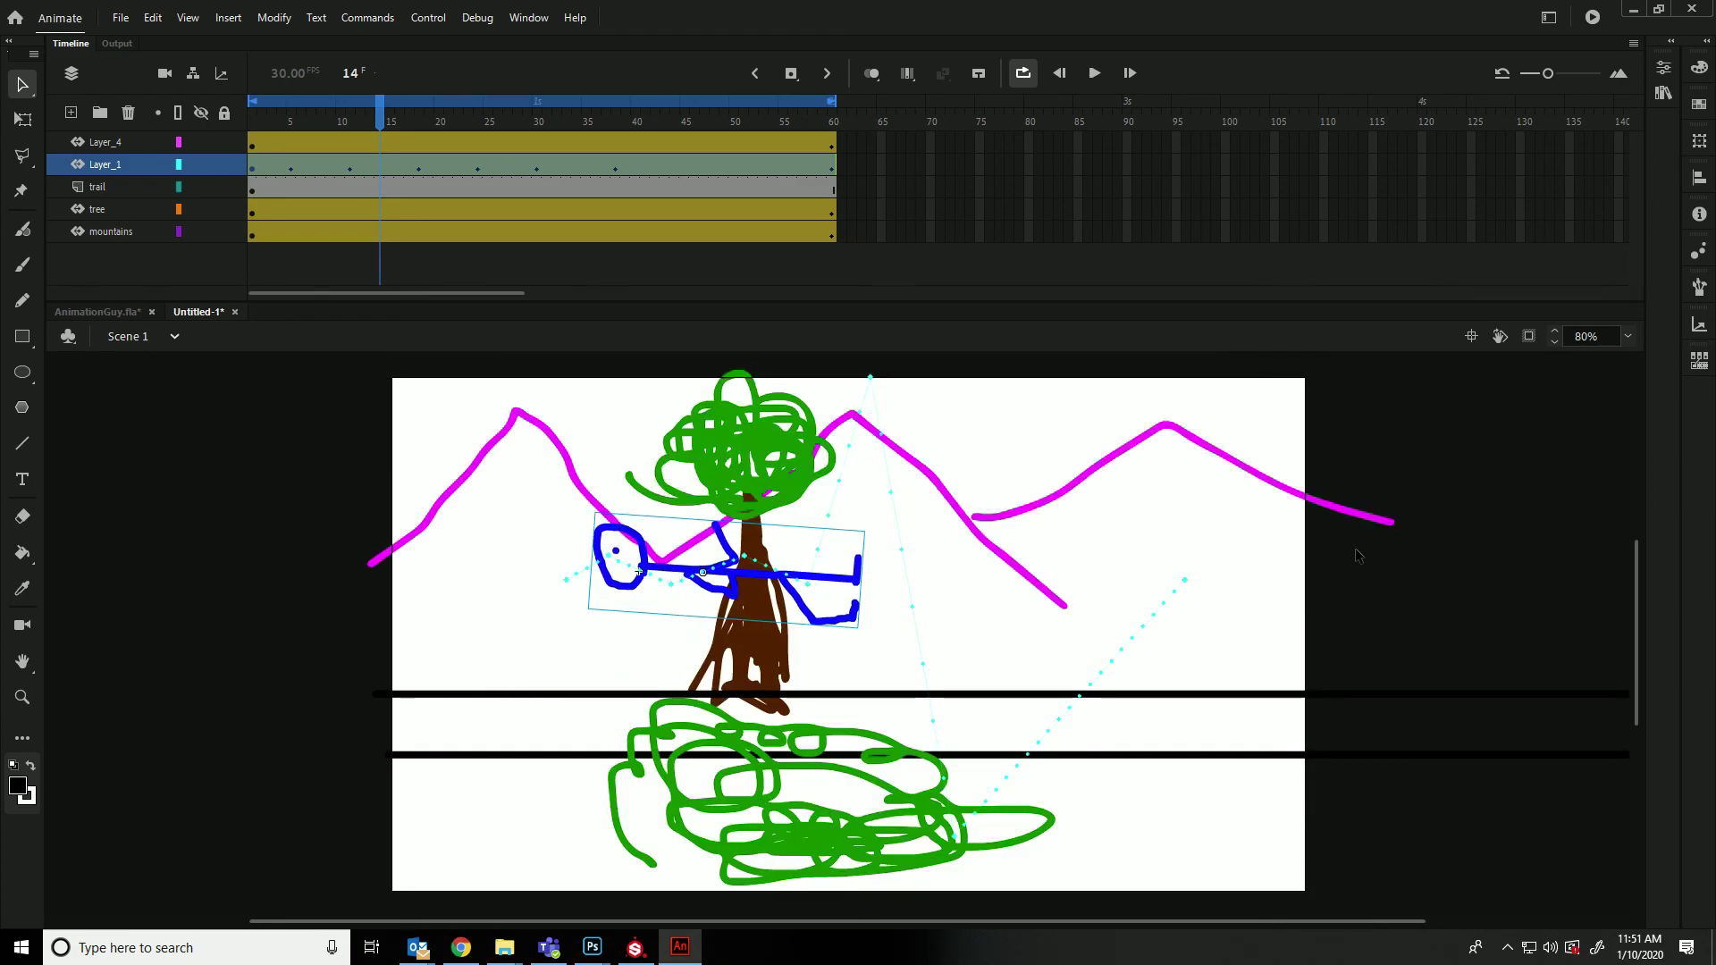